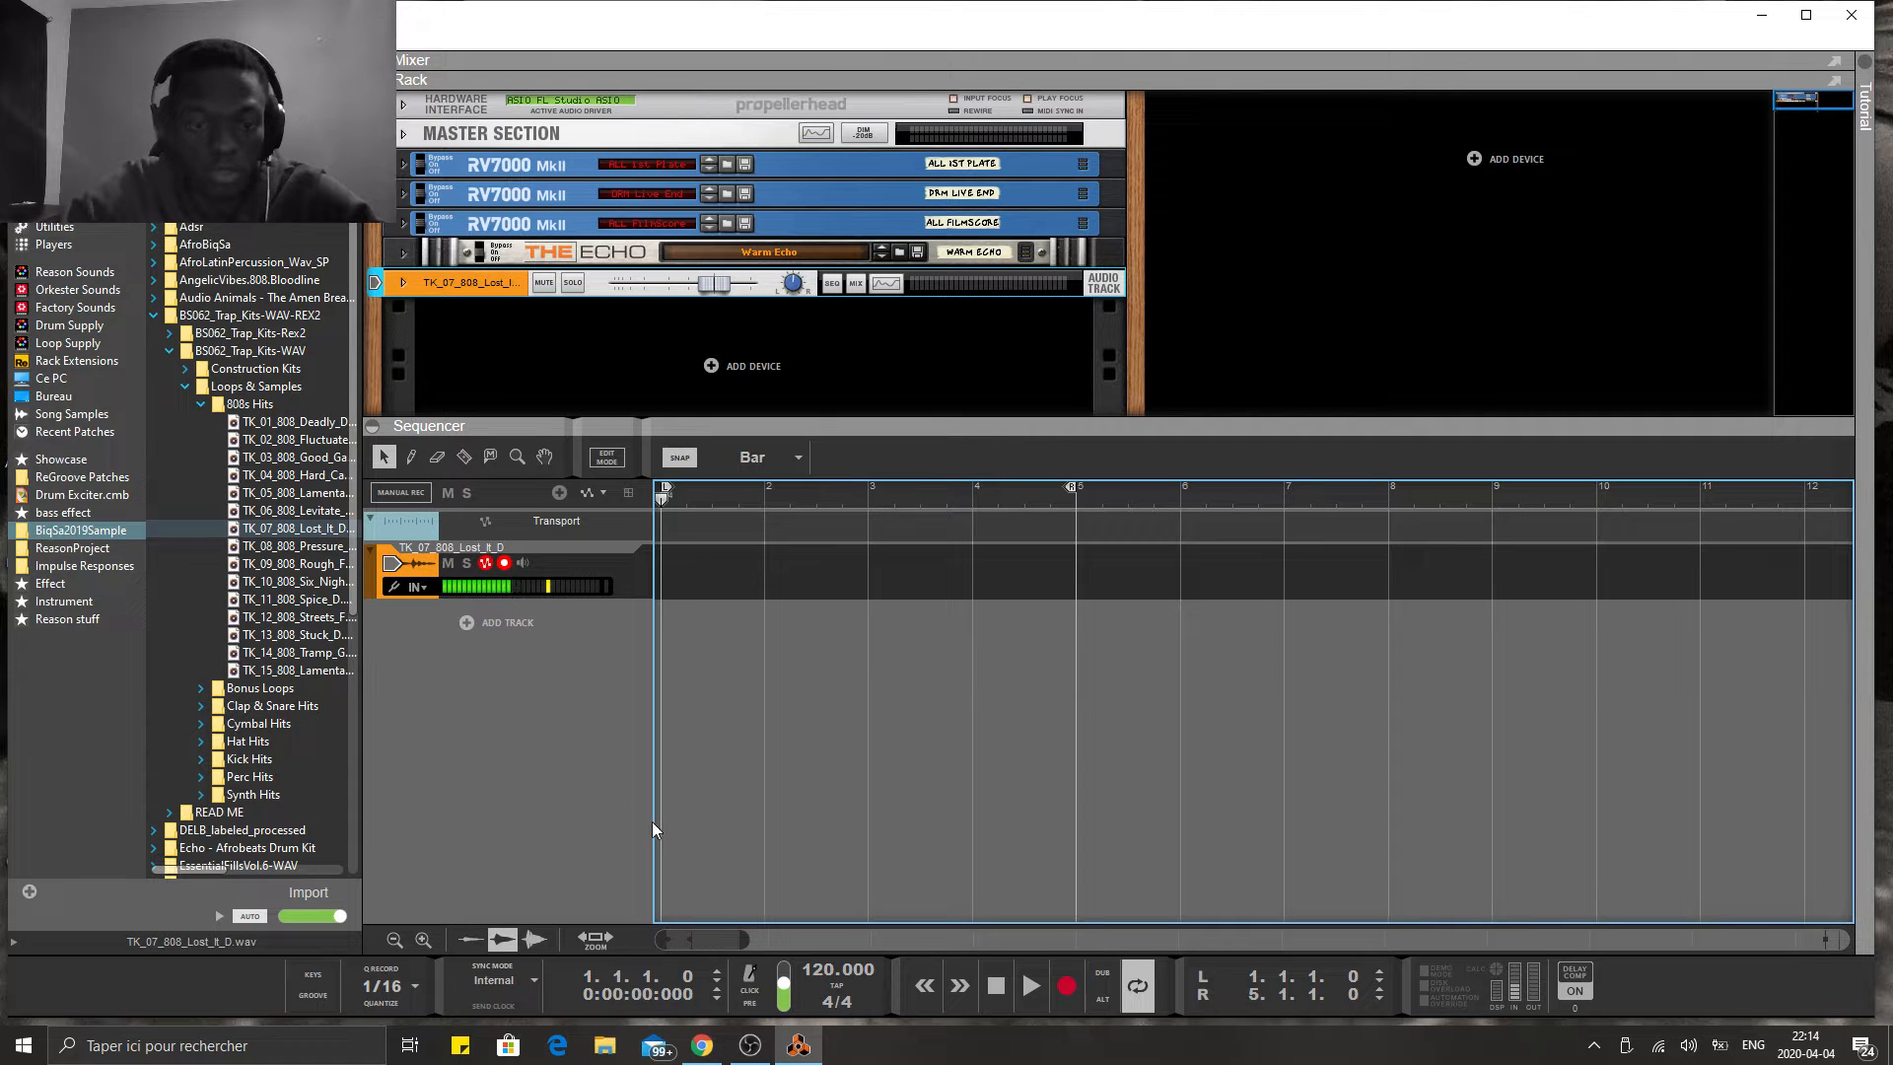
pyautogui.click(760, 1047)
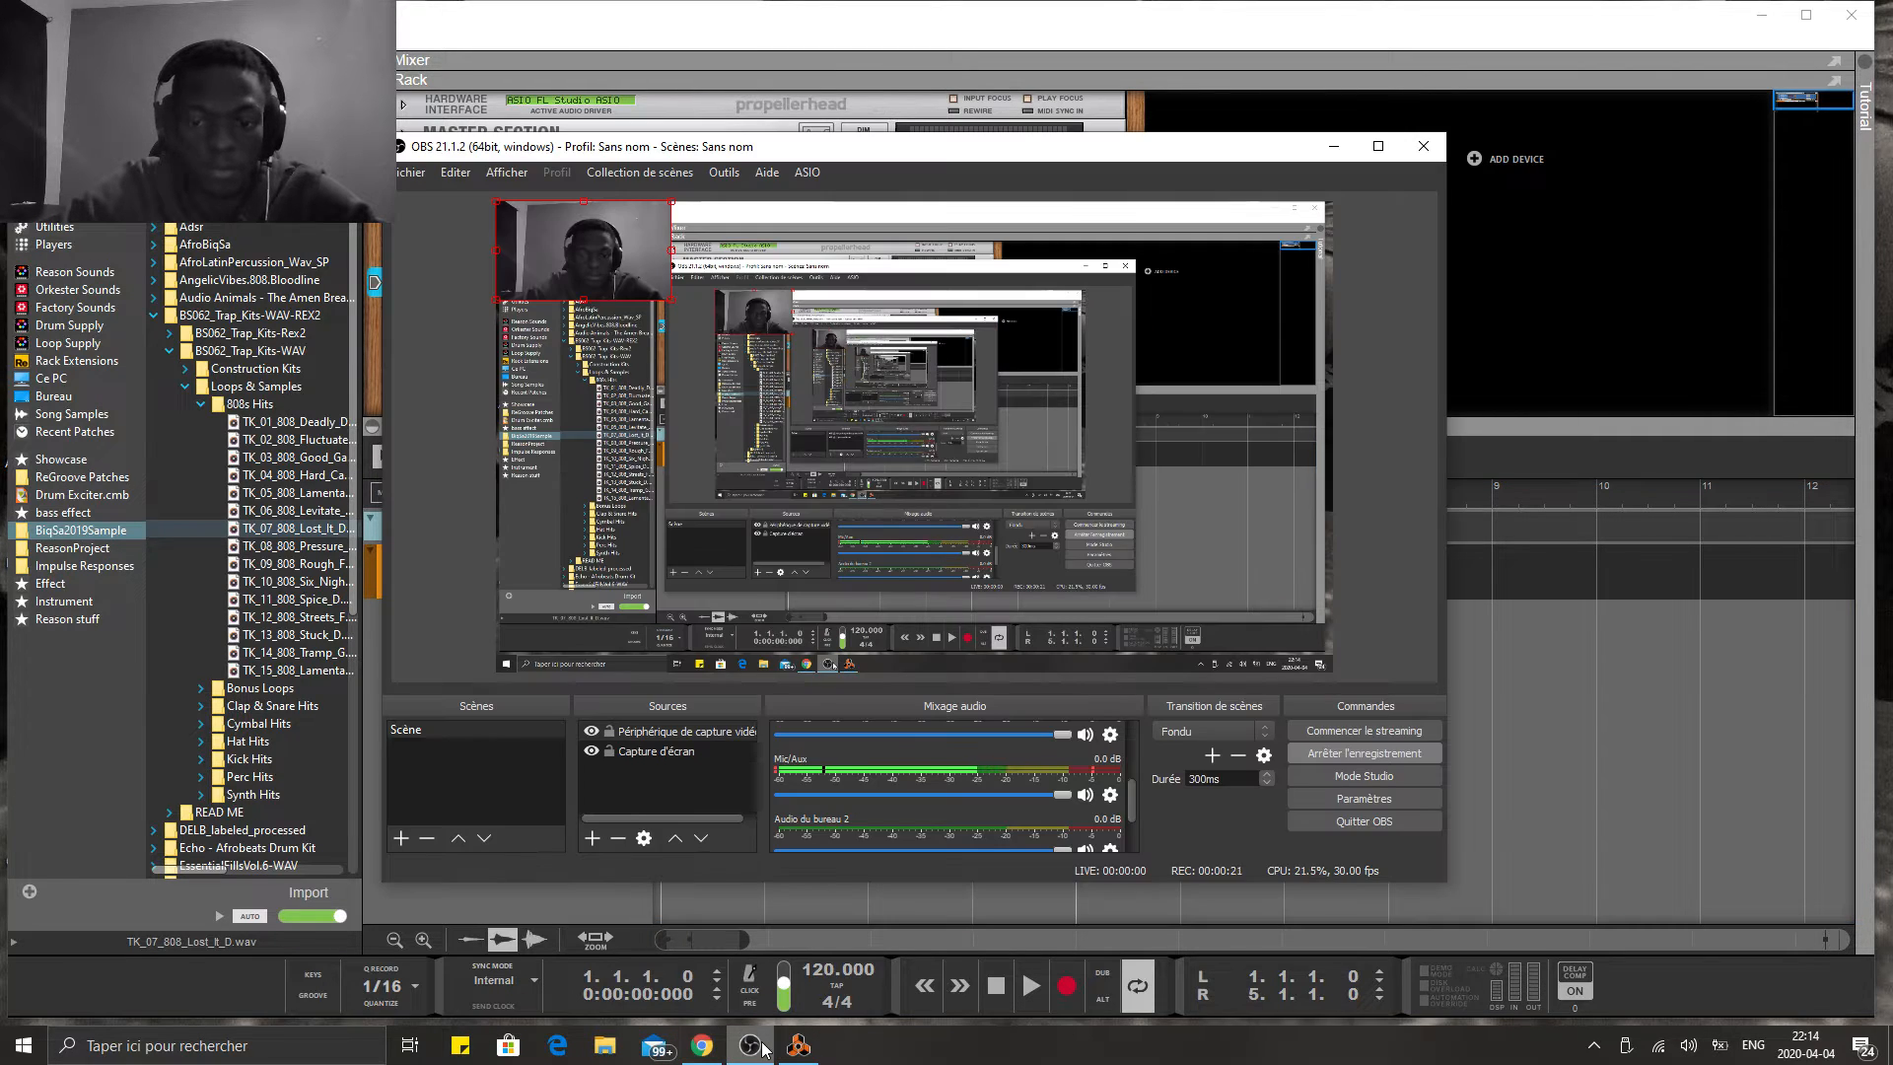
pyautogui.click(760, 1047)
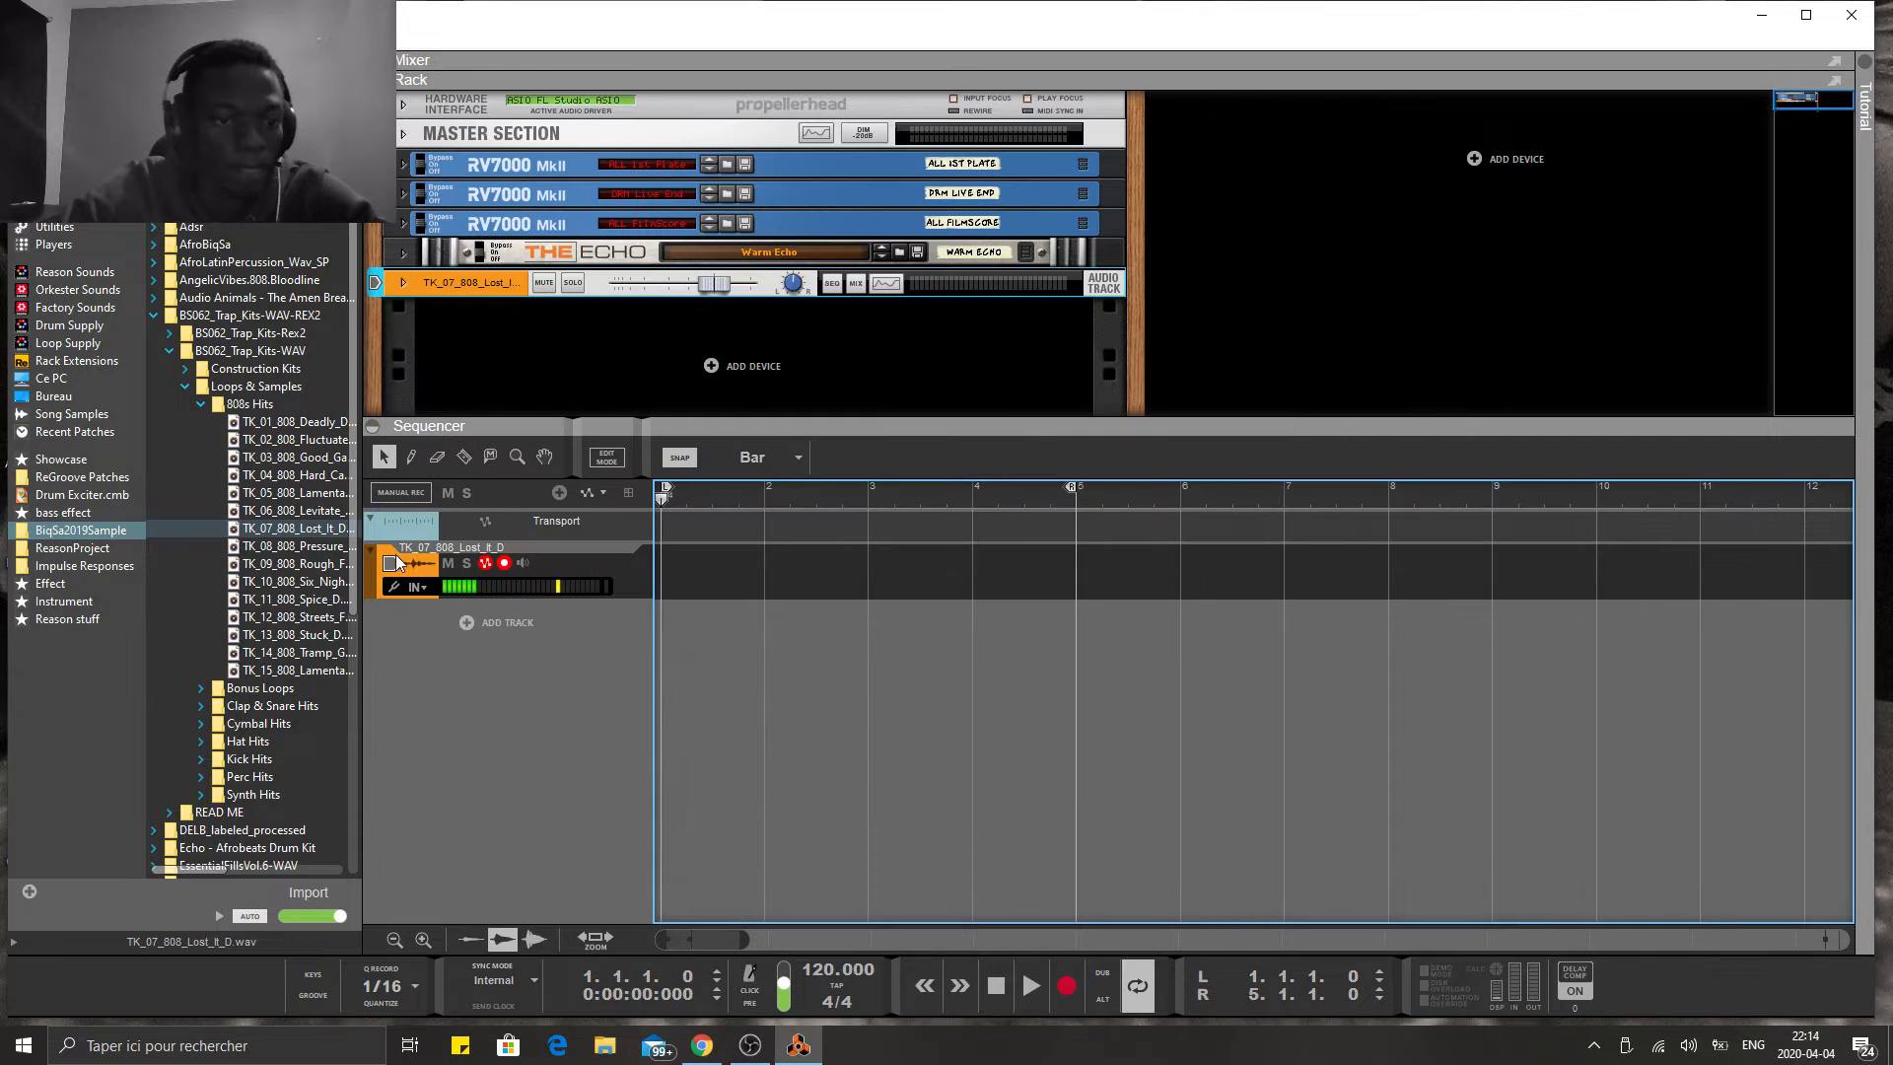
# - Place the TK_07_808_Lost_It_D.wav sample as a clip on the existing audio track, starting at bar 1
pyautogui.click(218, 916)
pyautogui.click(272, 531)
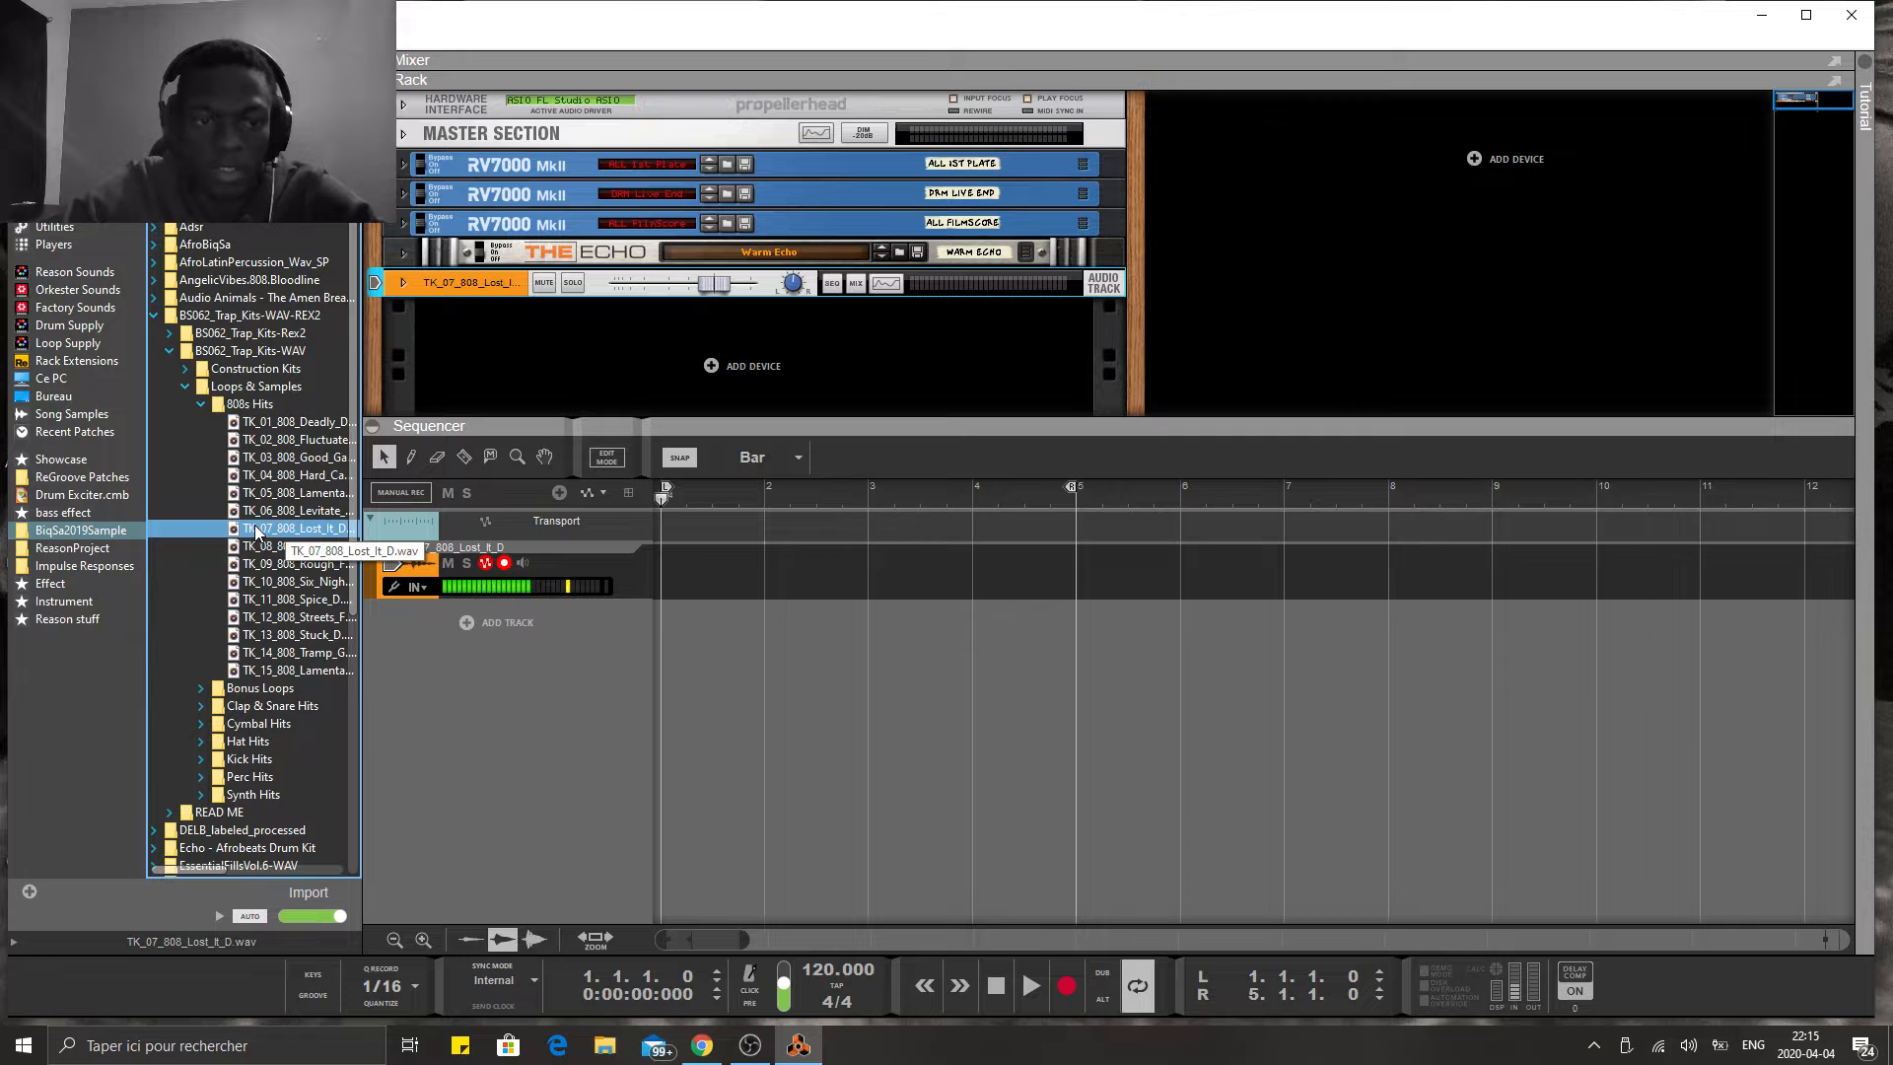
pyautogui.moveTo(257, 533)
pyautogui.mouseDown()
pyautogui.moveTo(676, 634)
pyautogui.moveTo(663, 647)
pyautogui.moveTo(667, 596)
pyautogui.moveTo(674, 609)
pyautogui.mouseUp()
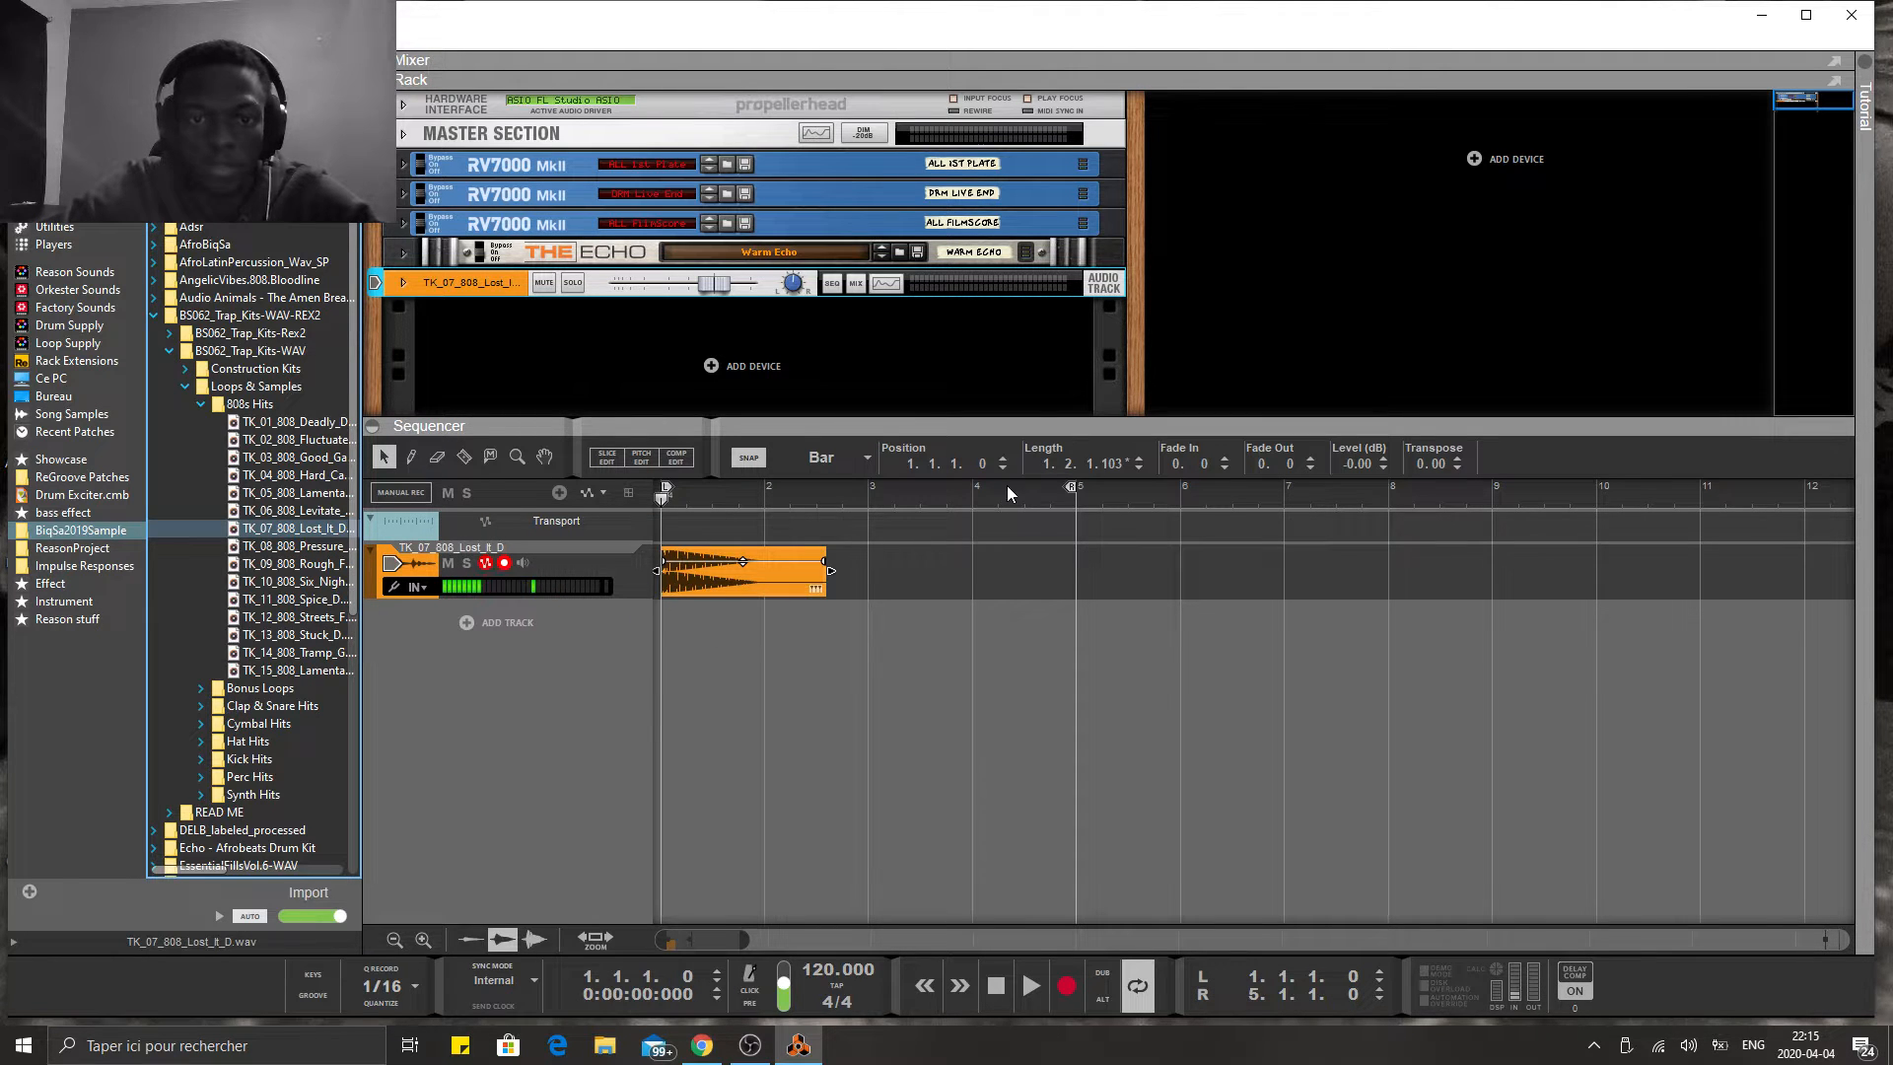
# - Solo the TK_07_808_Lost_It_D track, listen to the clip, stop playback and remove the solo
pyautogui.click(466, 566)
pyautogui.press('space')
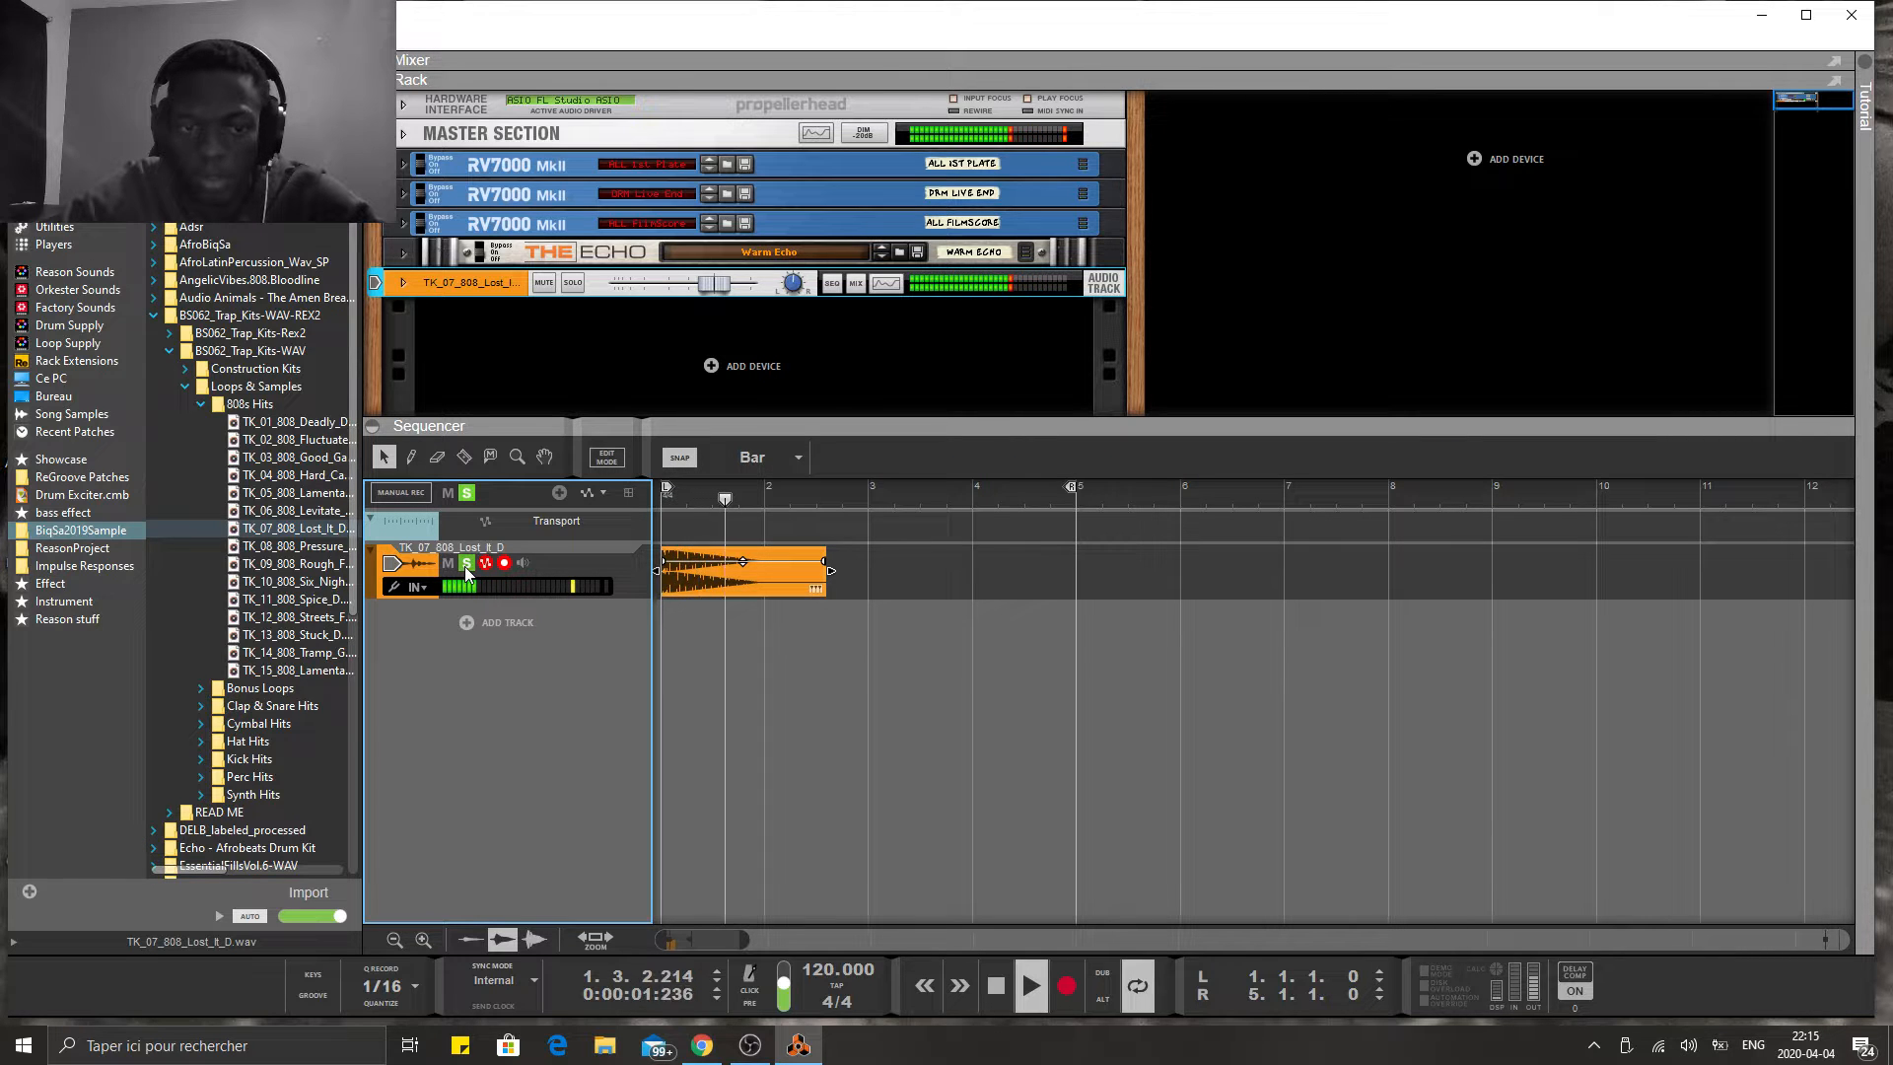
pyautogui.press('space')
pyautogui.click(466, 564)
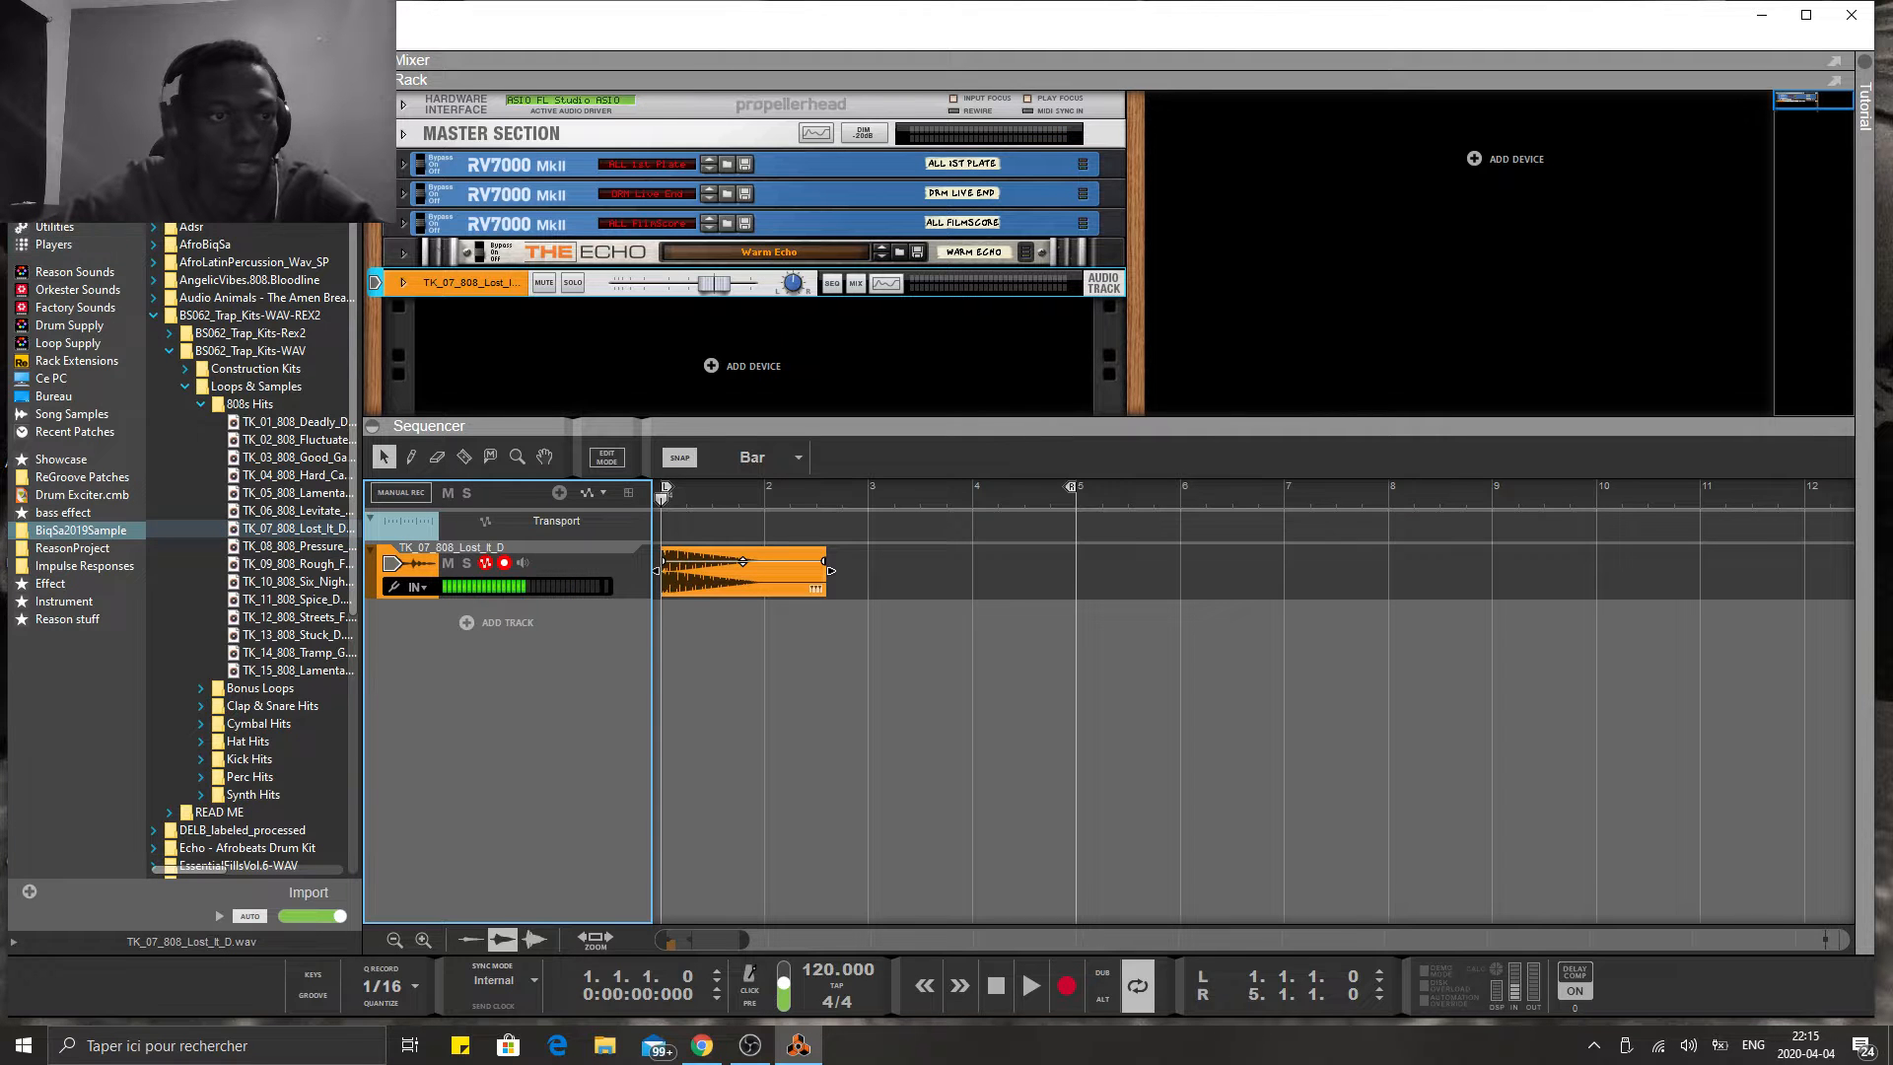
# - Find the NN-XT and NN19 Digital Sampler instruments and add each one as a new track
pyautogui.click(54, 191)
pyautogui.scroll(-2, 246, 493)
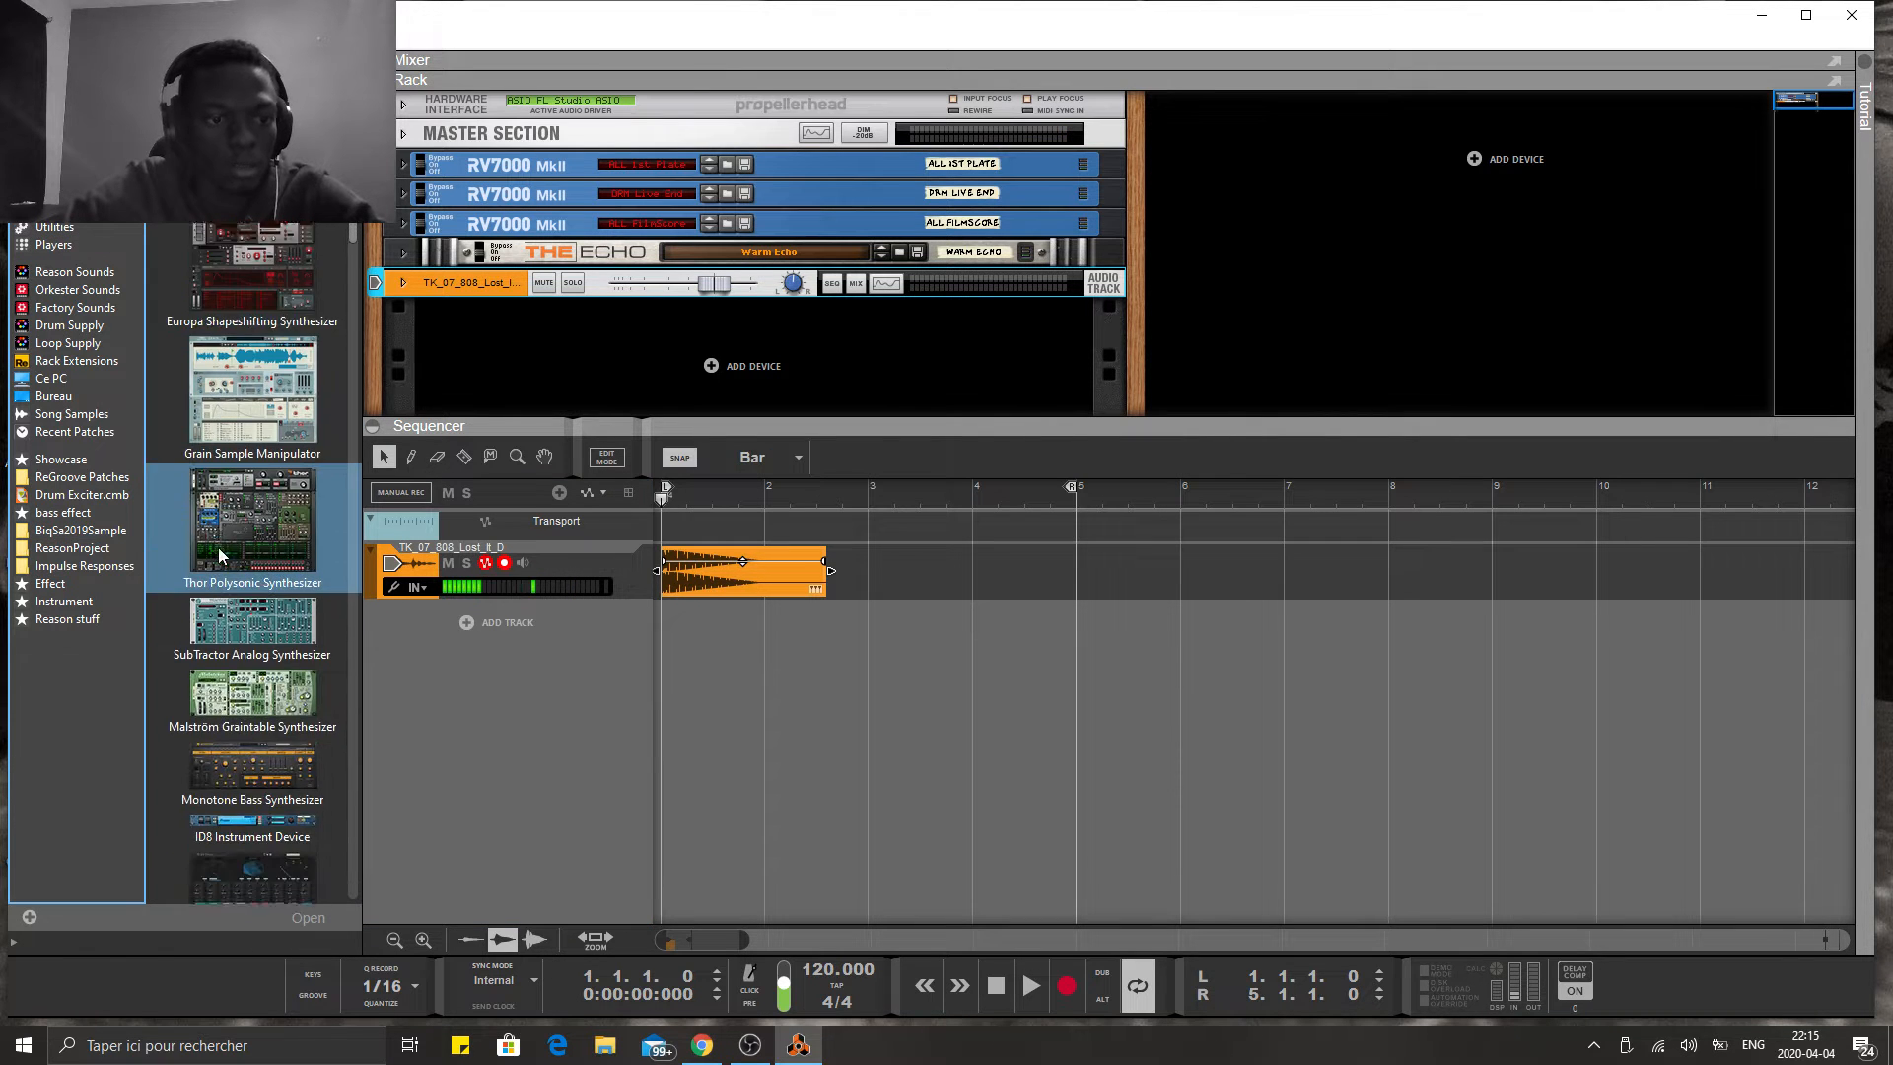
pyautogui.scroll(-3, 219, 555)
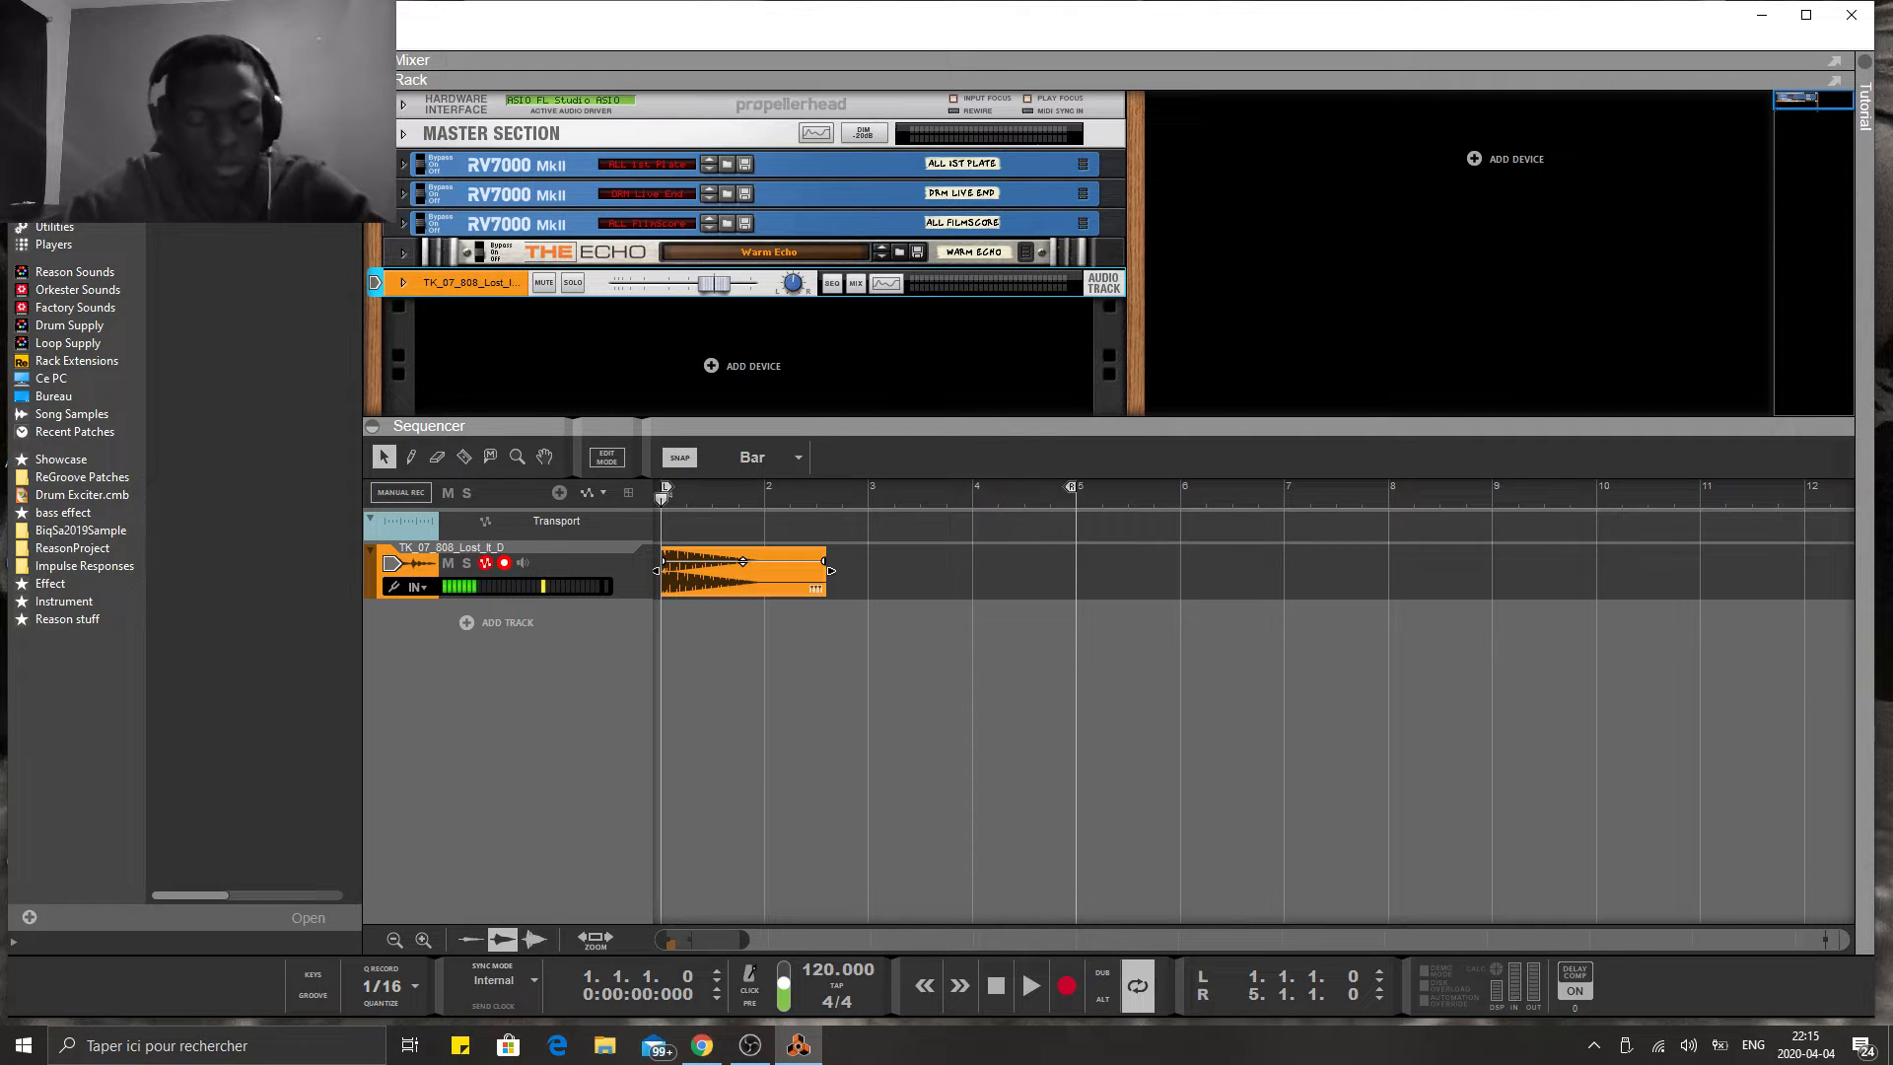
pyautogui.moveTo(217, 288); pyautogui.dragTo(558, 706)
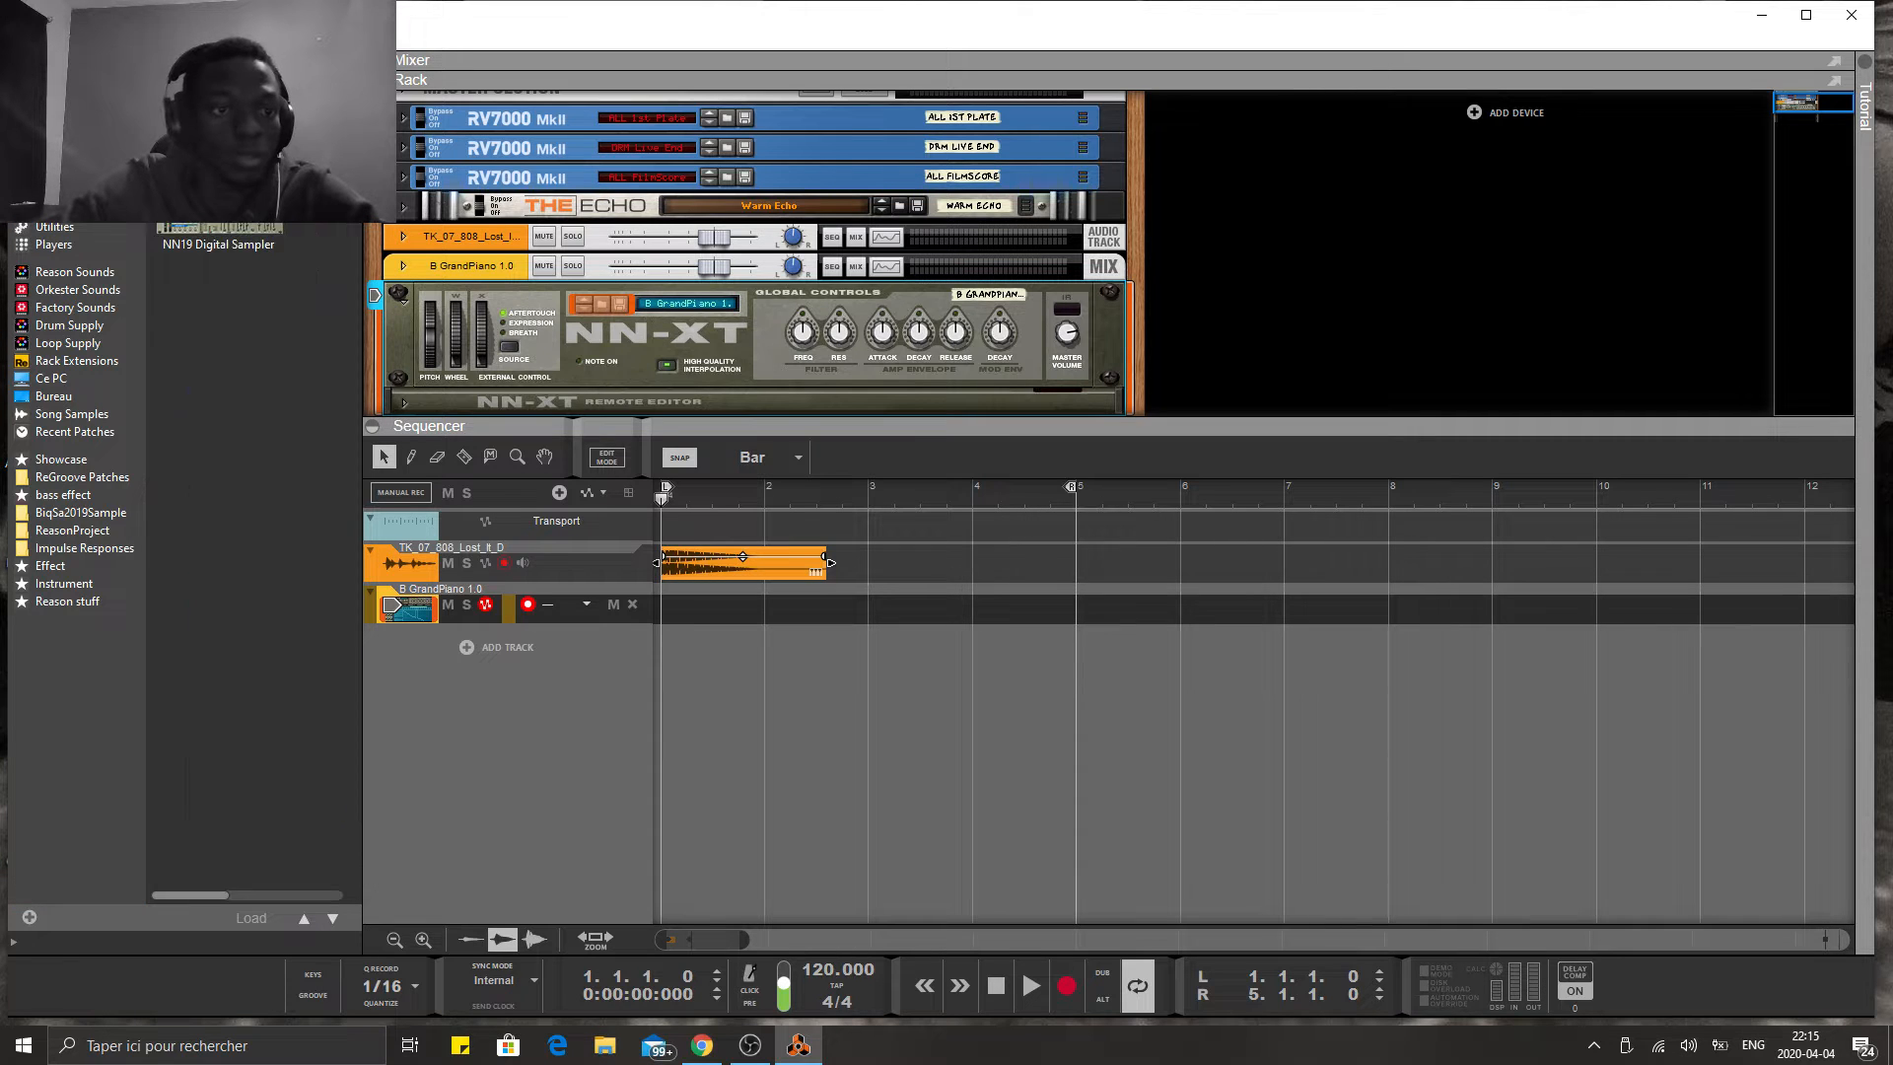
pyautogui.moveTo(219, 244); pyautogui.dragTo(543, 688)
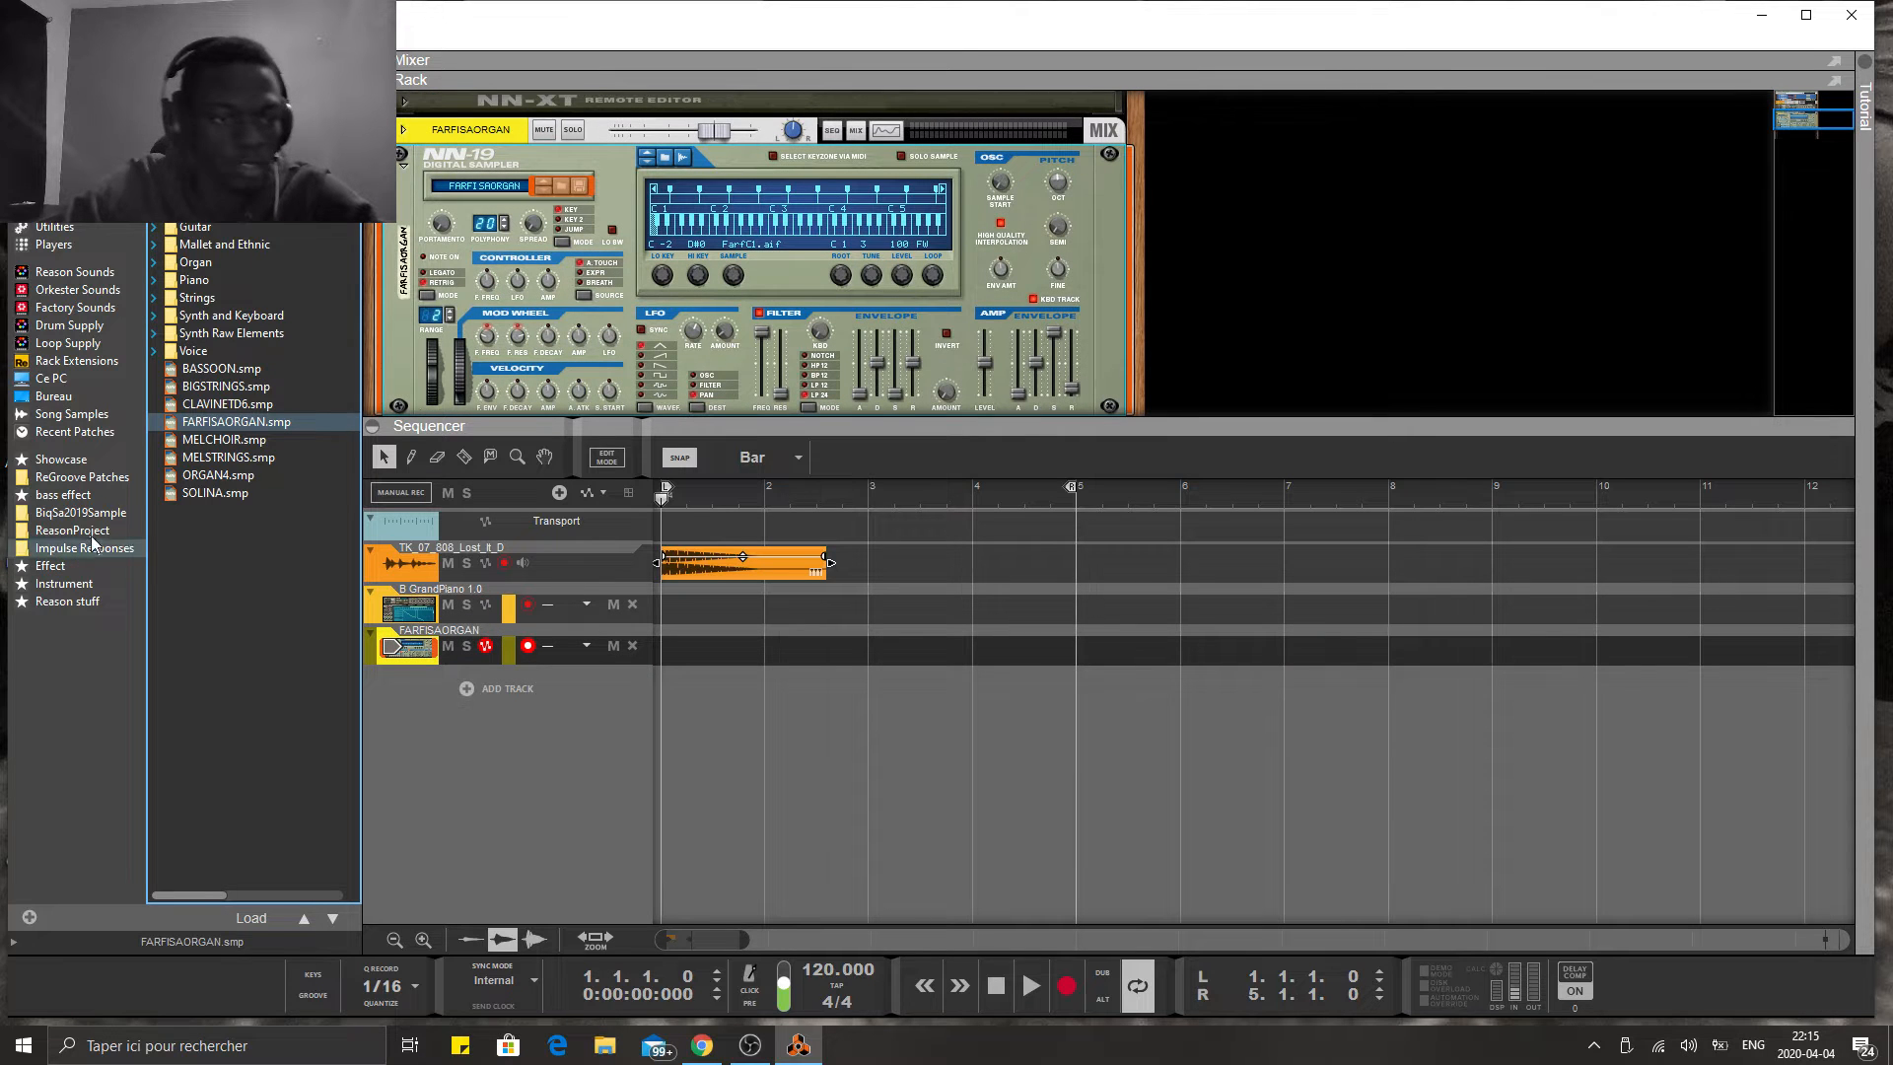
# - Browse BiqSa2019Sample to the BS062_Trap_Kits-WAV 808s Hits folder and select TK_07_808_Lost_It_D.wav
pyautogui.click(81, 513)
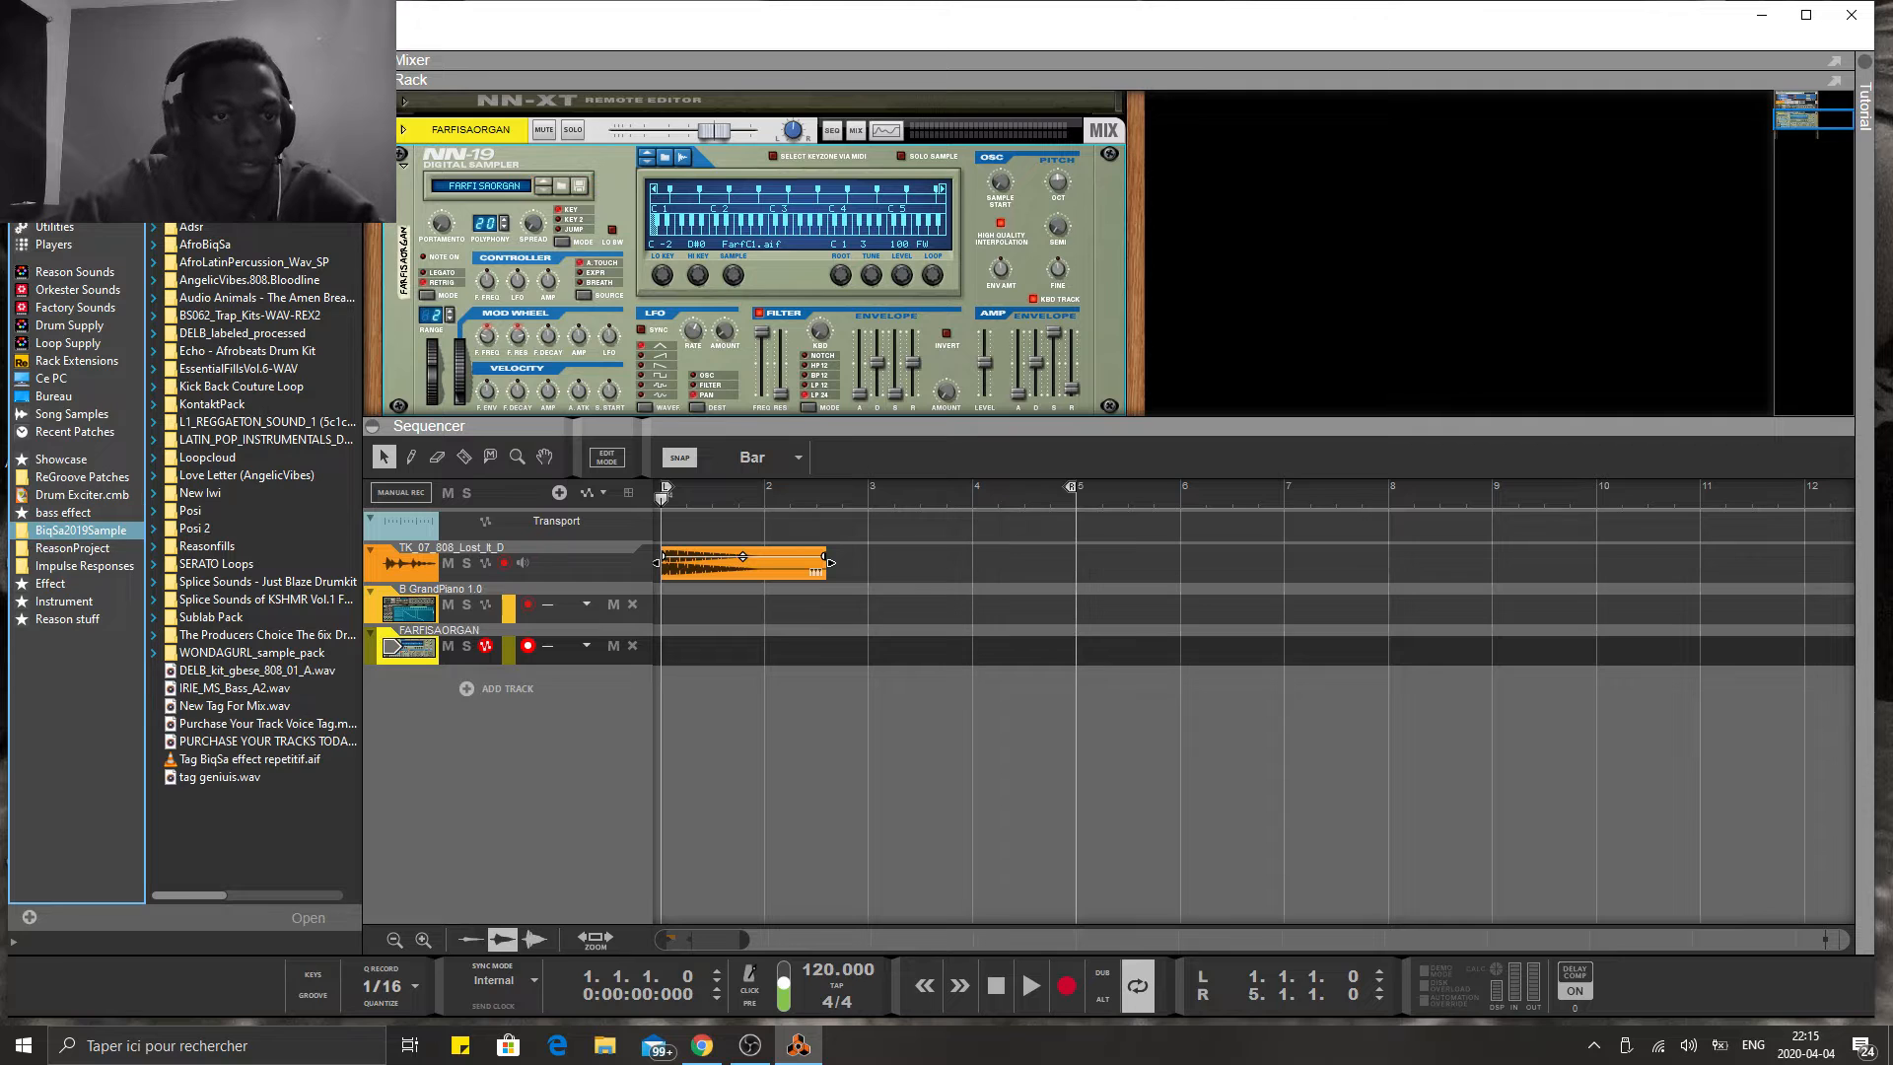
pyautogui.click(154, 316)
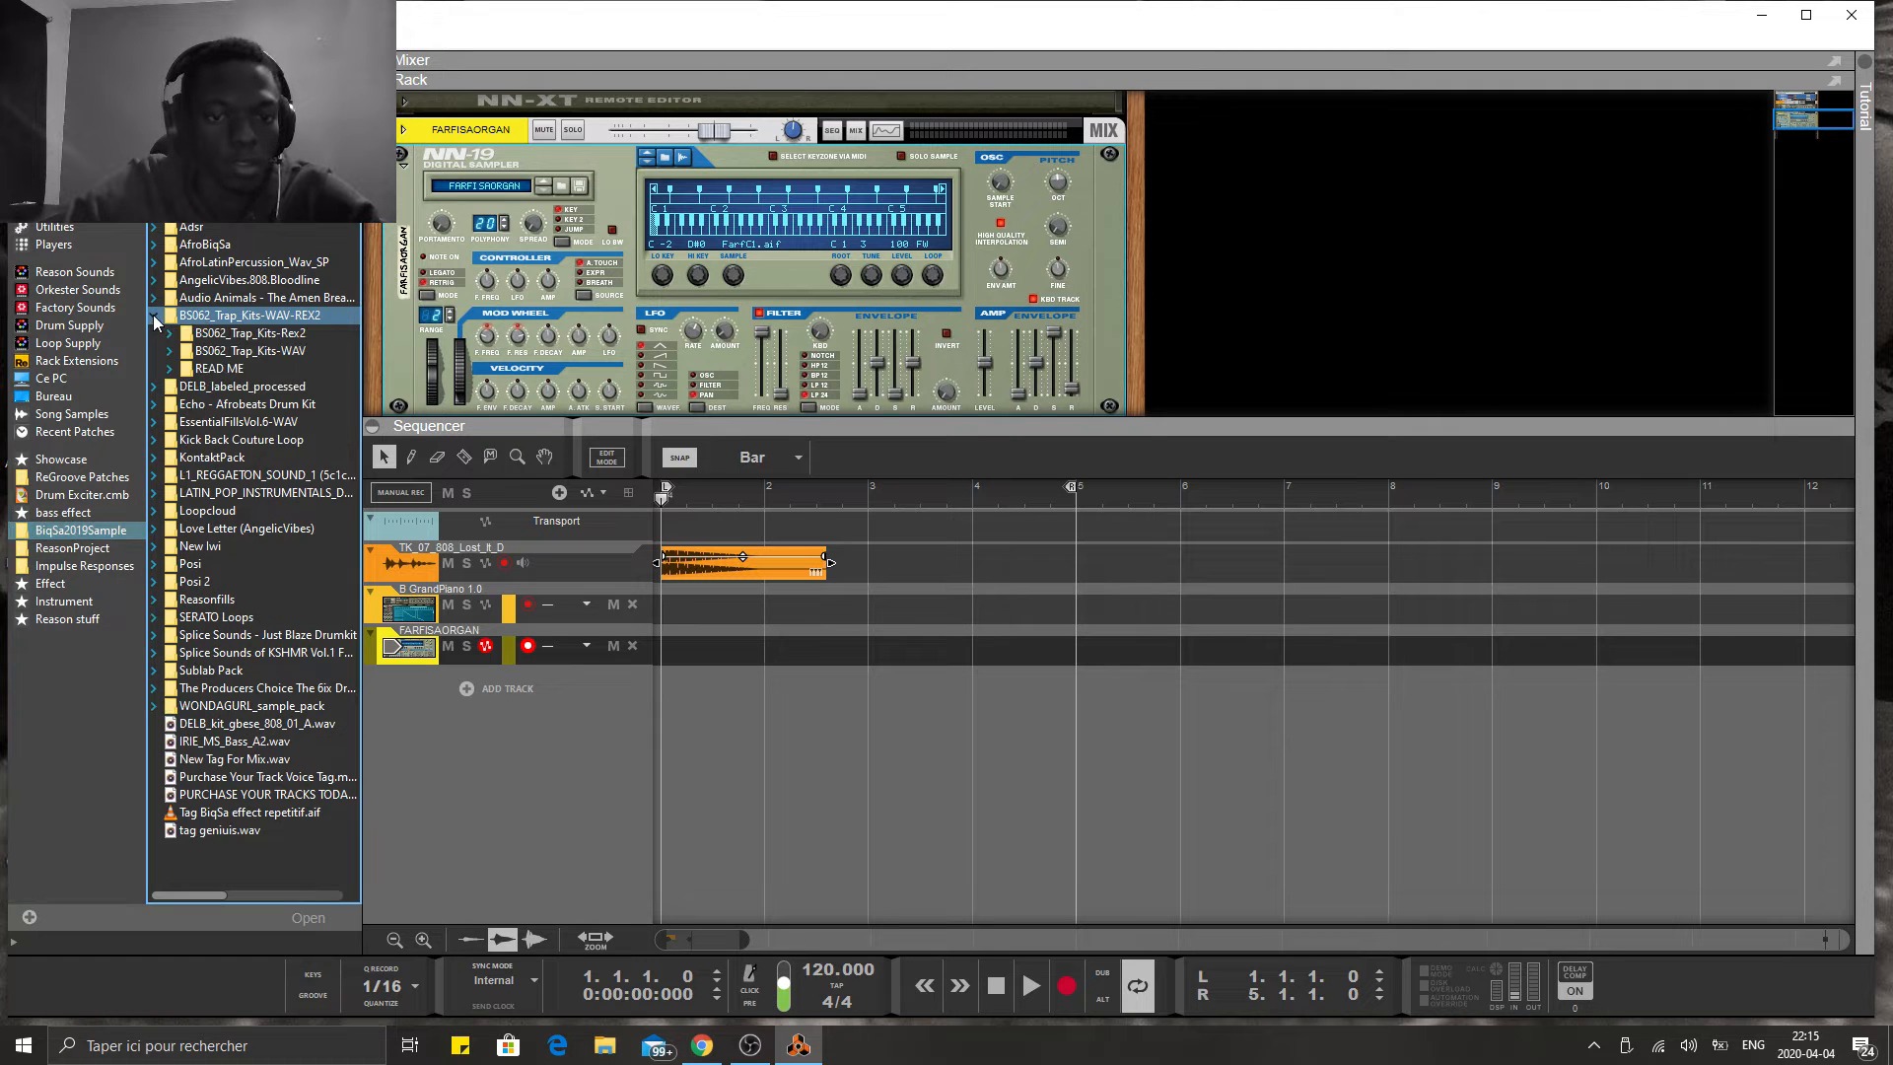
pyautogui.click(170, 351)
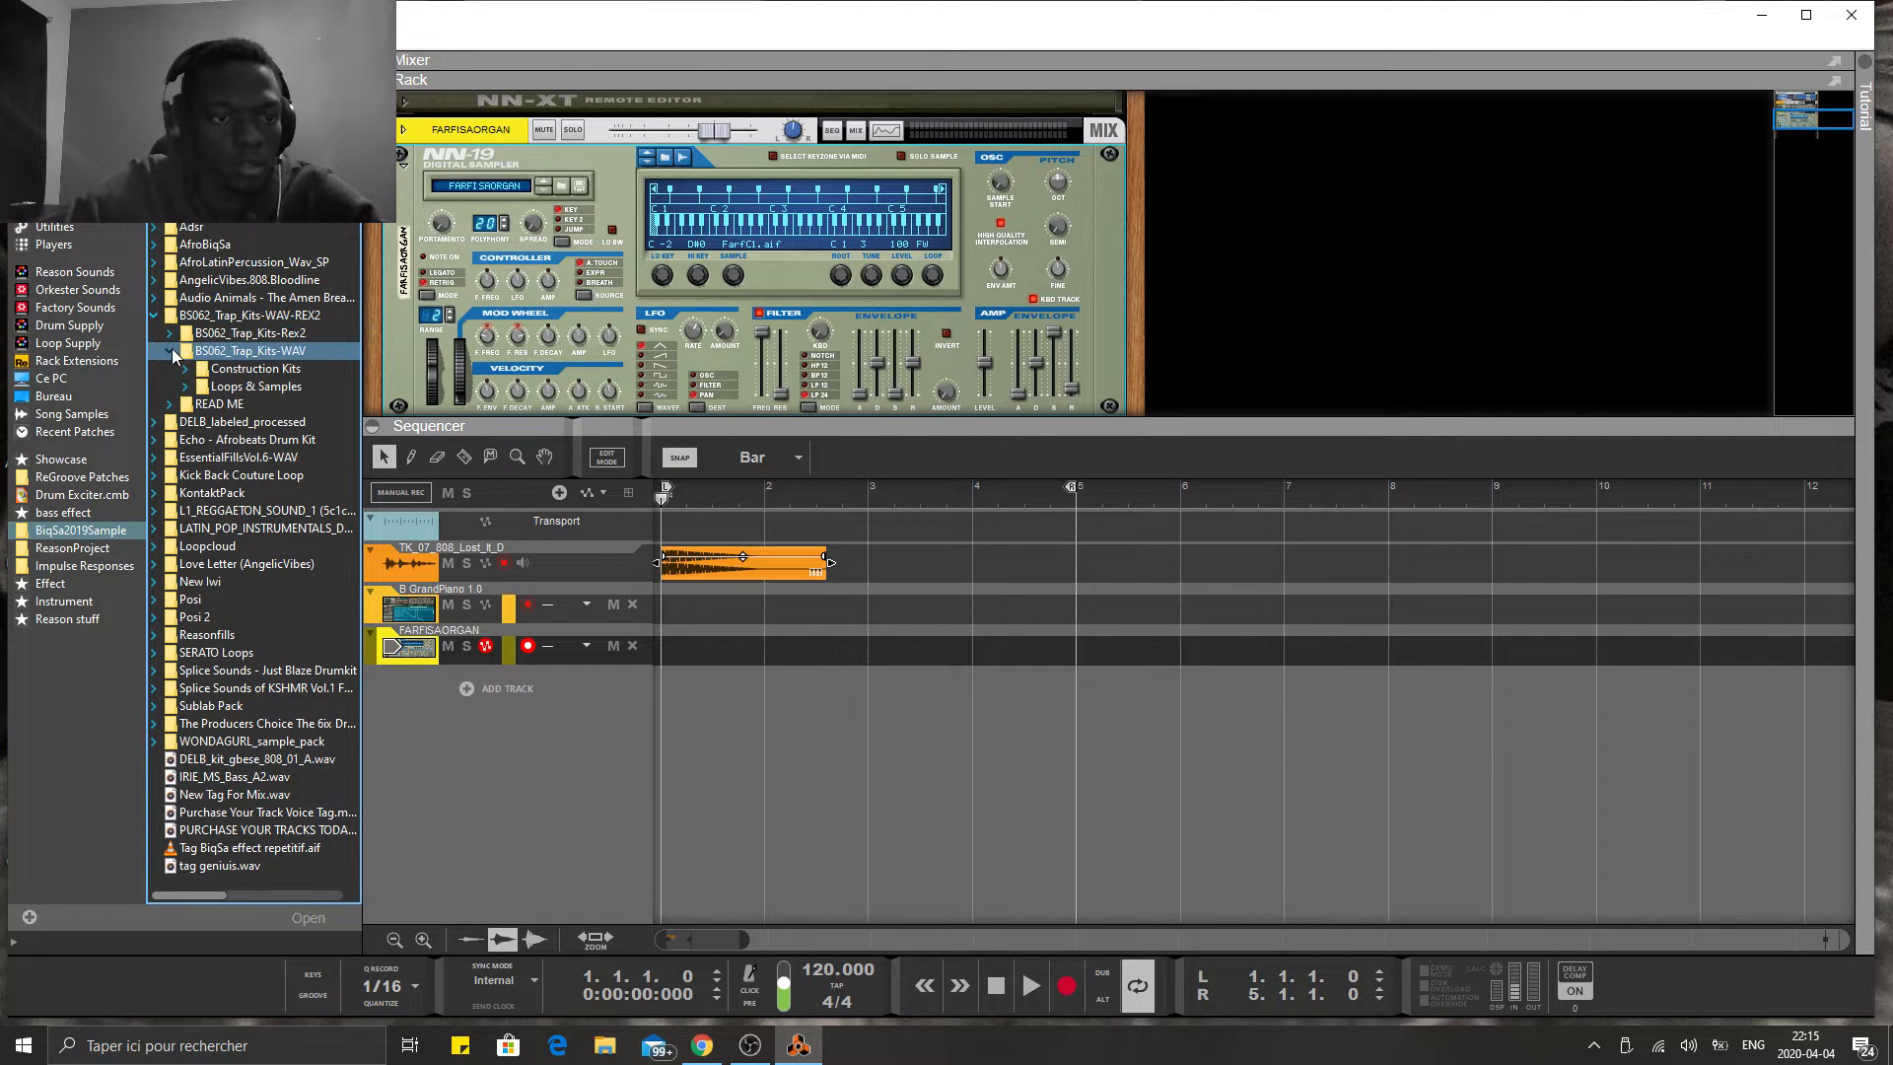
pyautogui.click(188, 388)
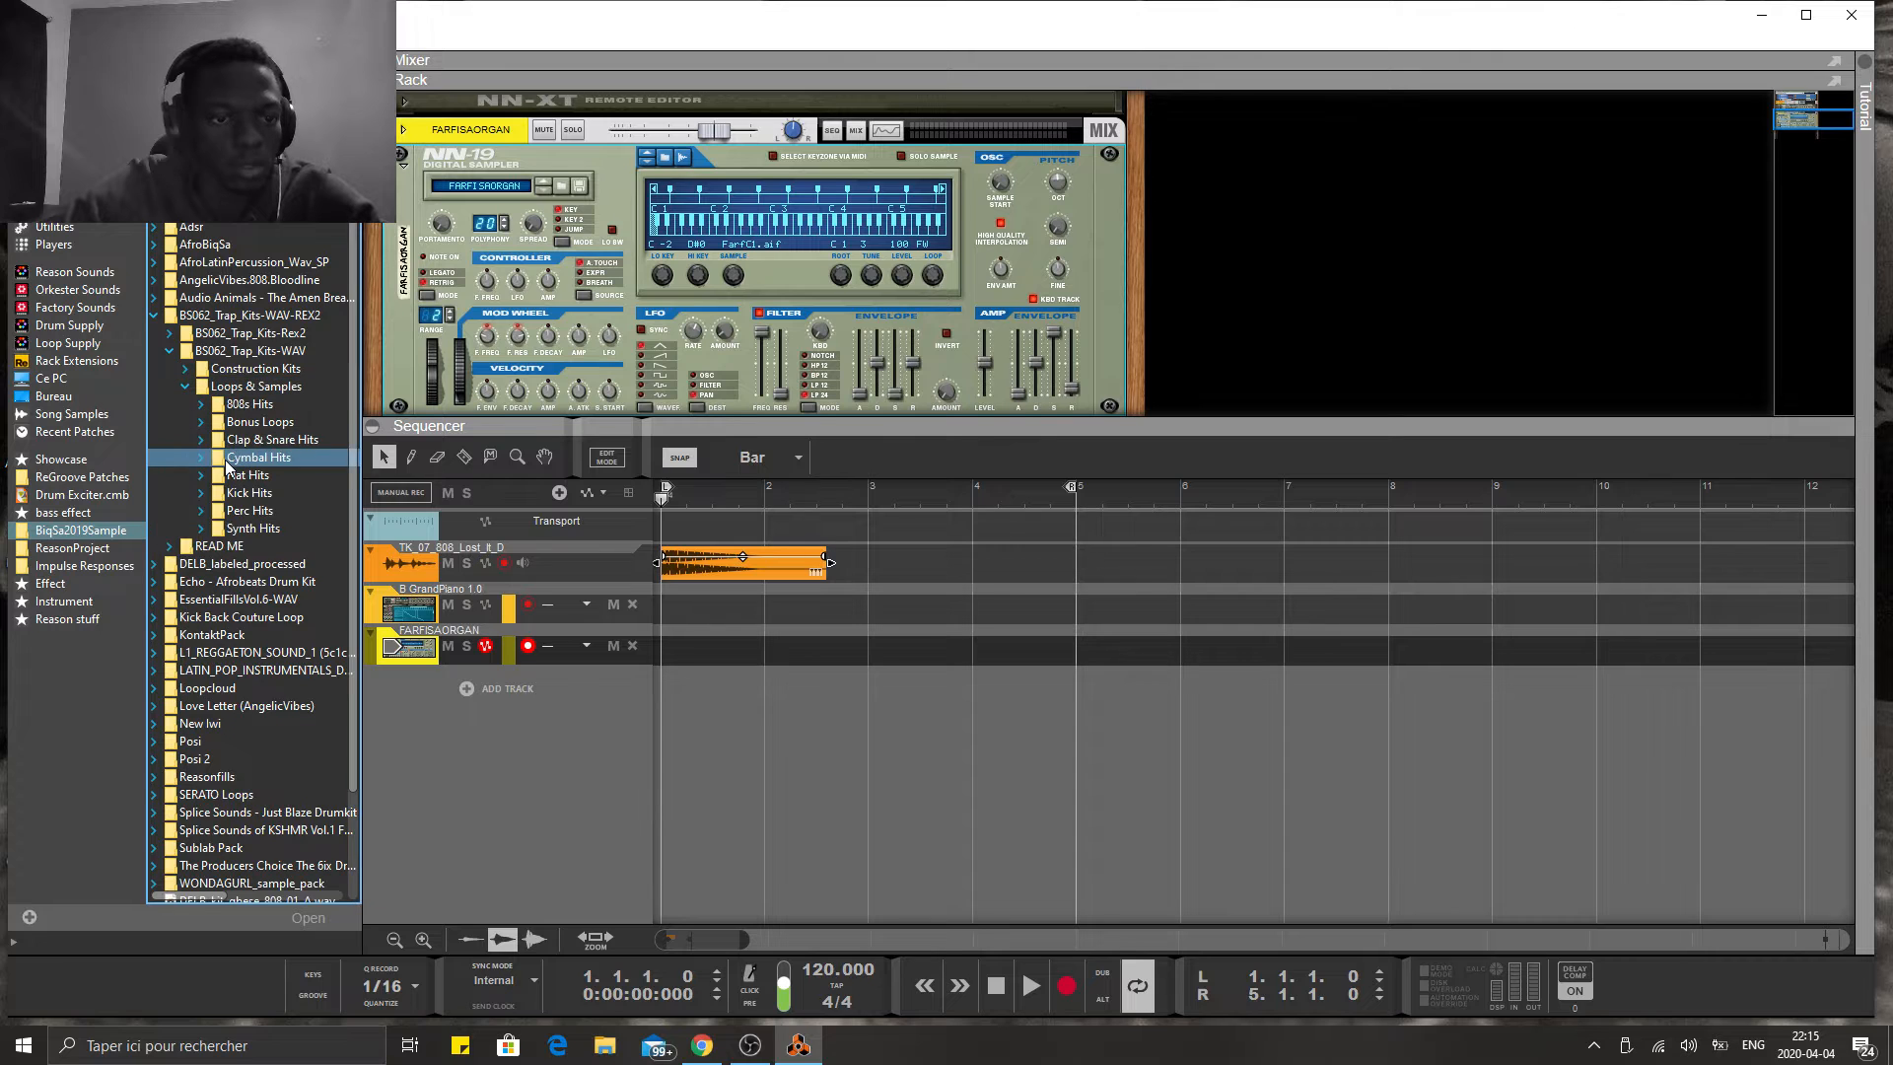
pyautogui.click(205, 402)
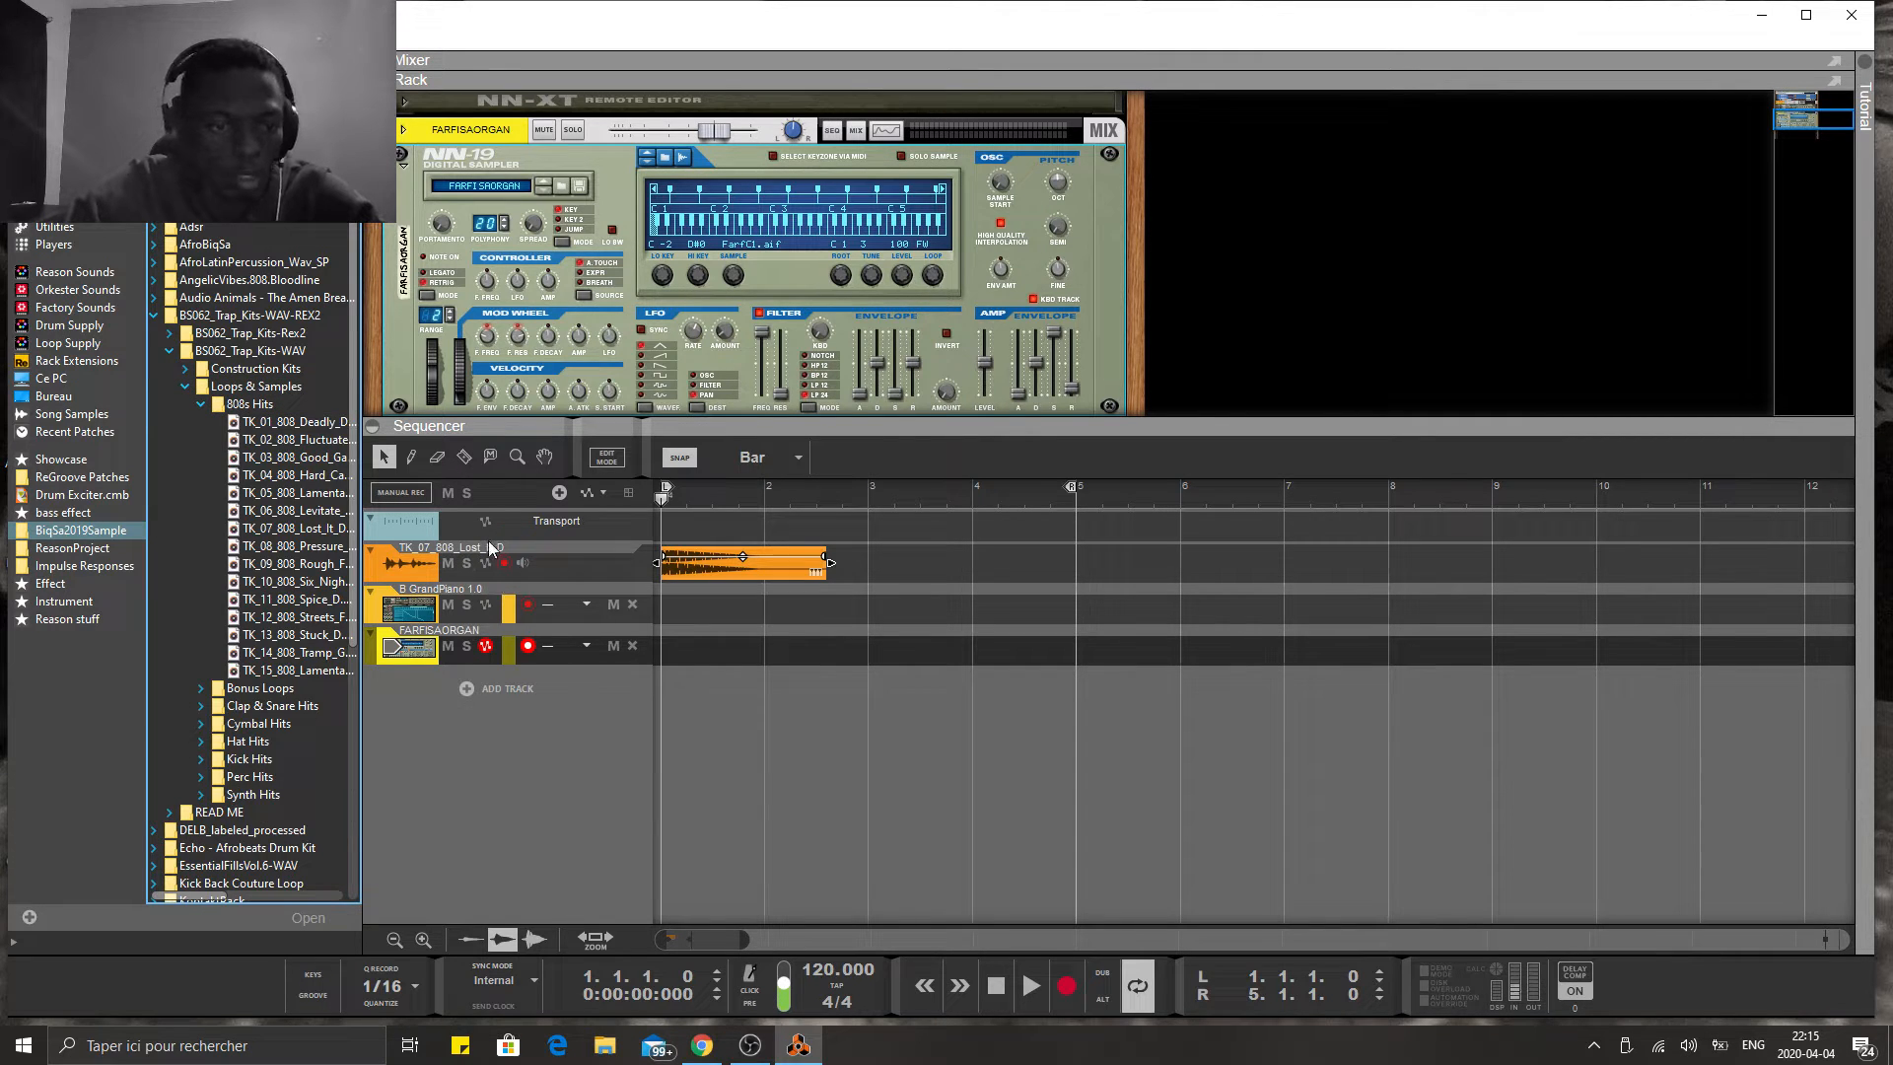
pyautogui.moveTo(296, 529); pyautogui.dragTo(237, 533)
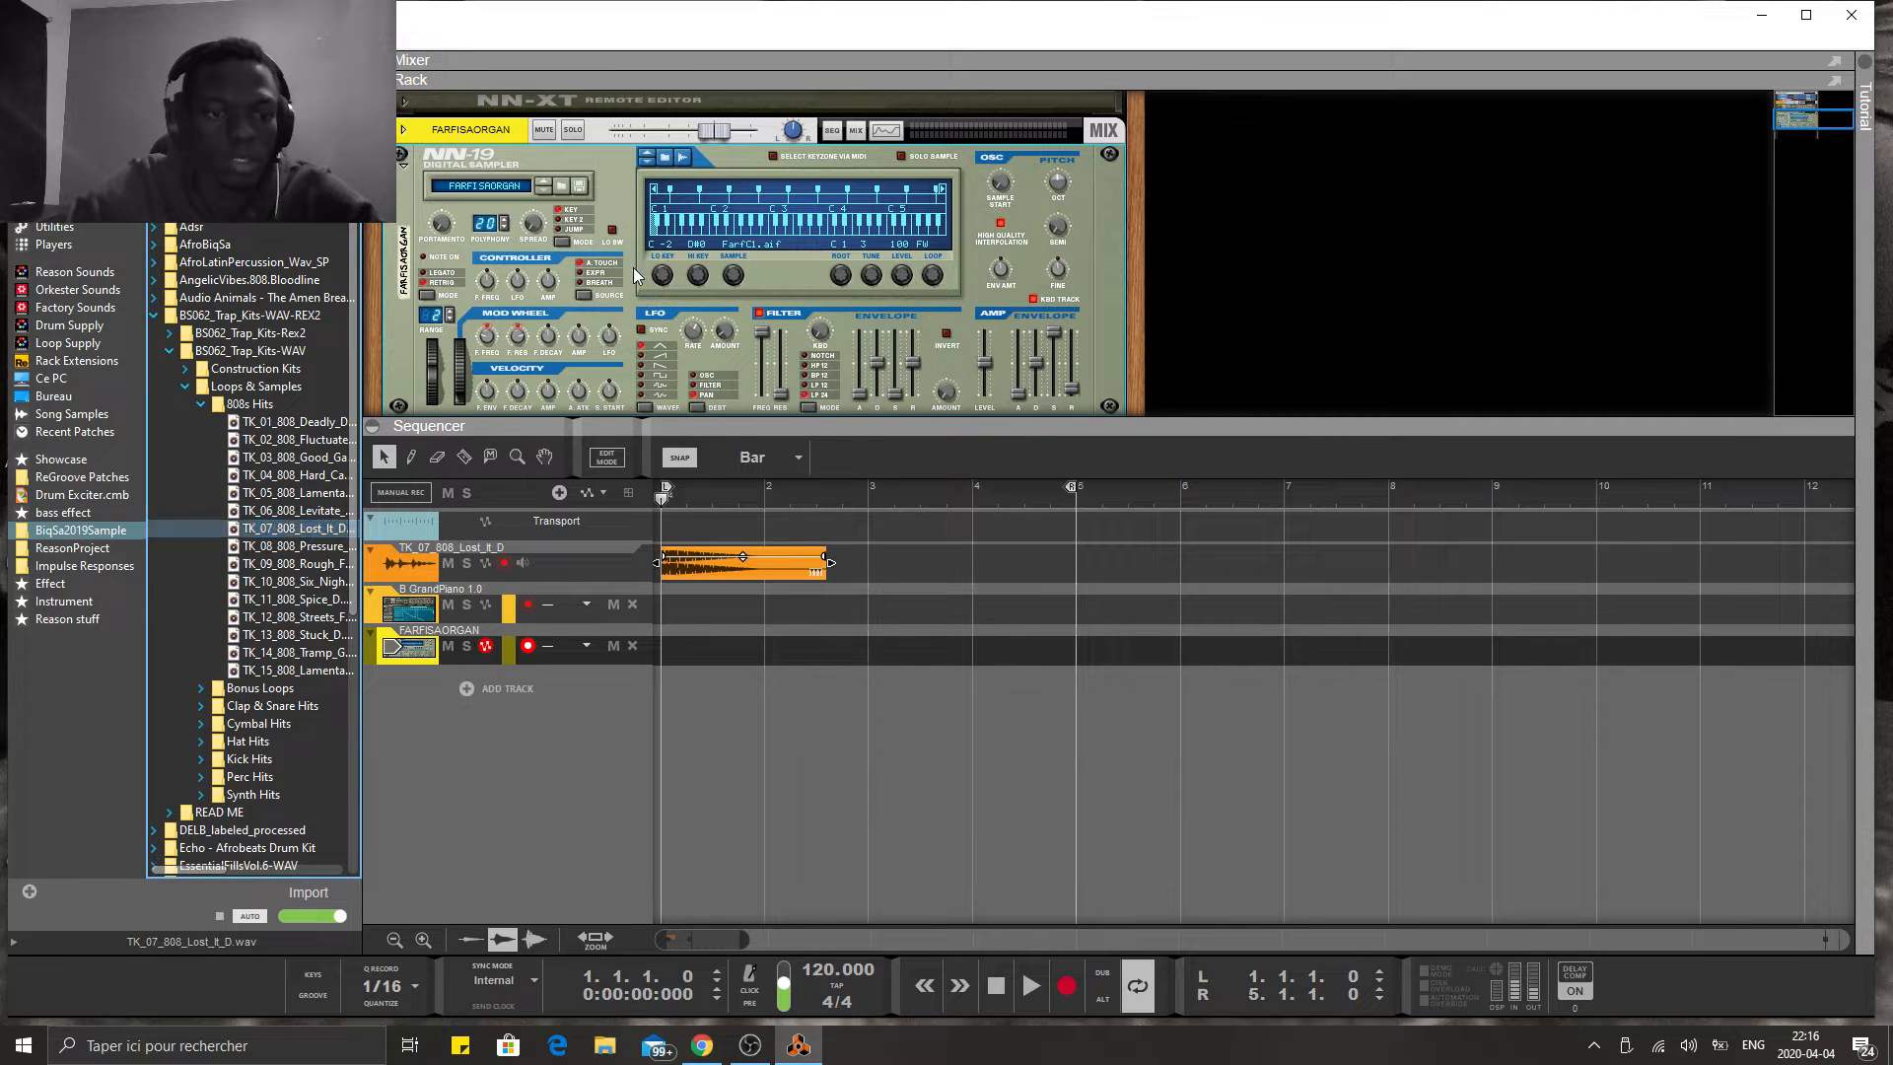
# - Reset the NN-19 and NN-XT devices to clear their default patches
pyautogui.rightClick(606, 167)
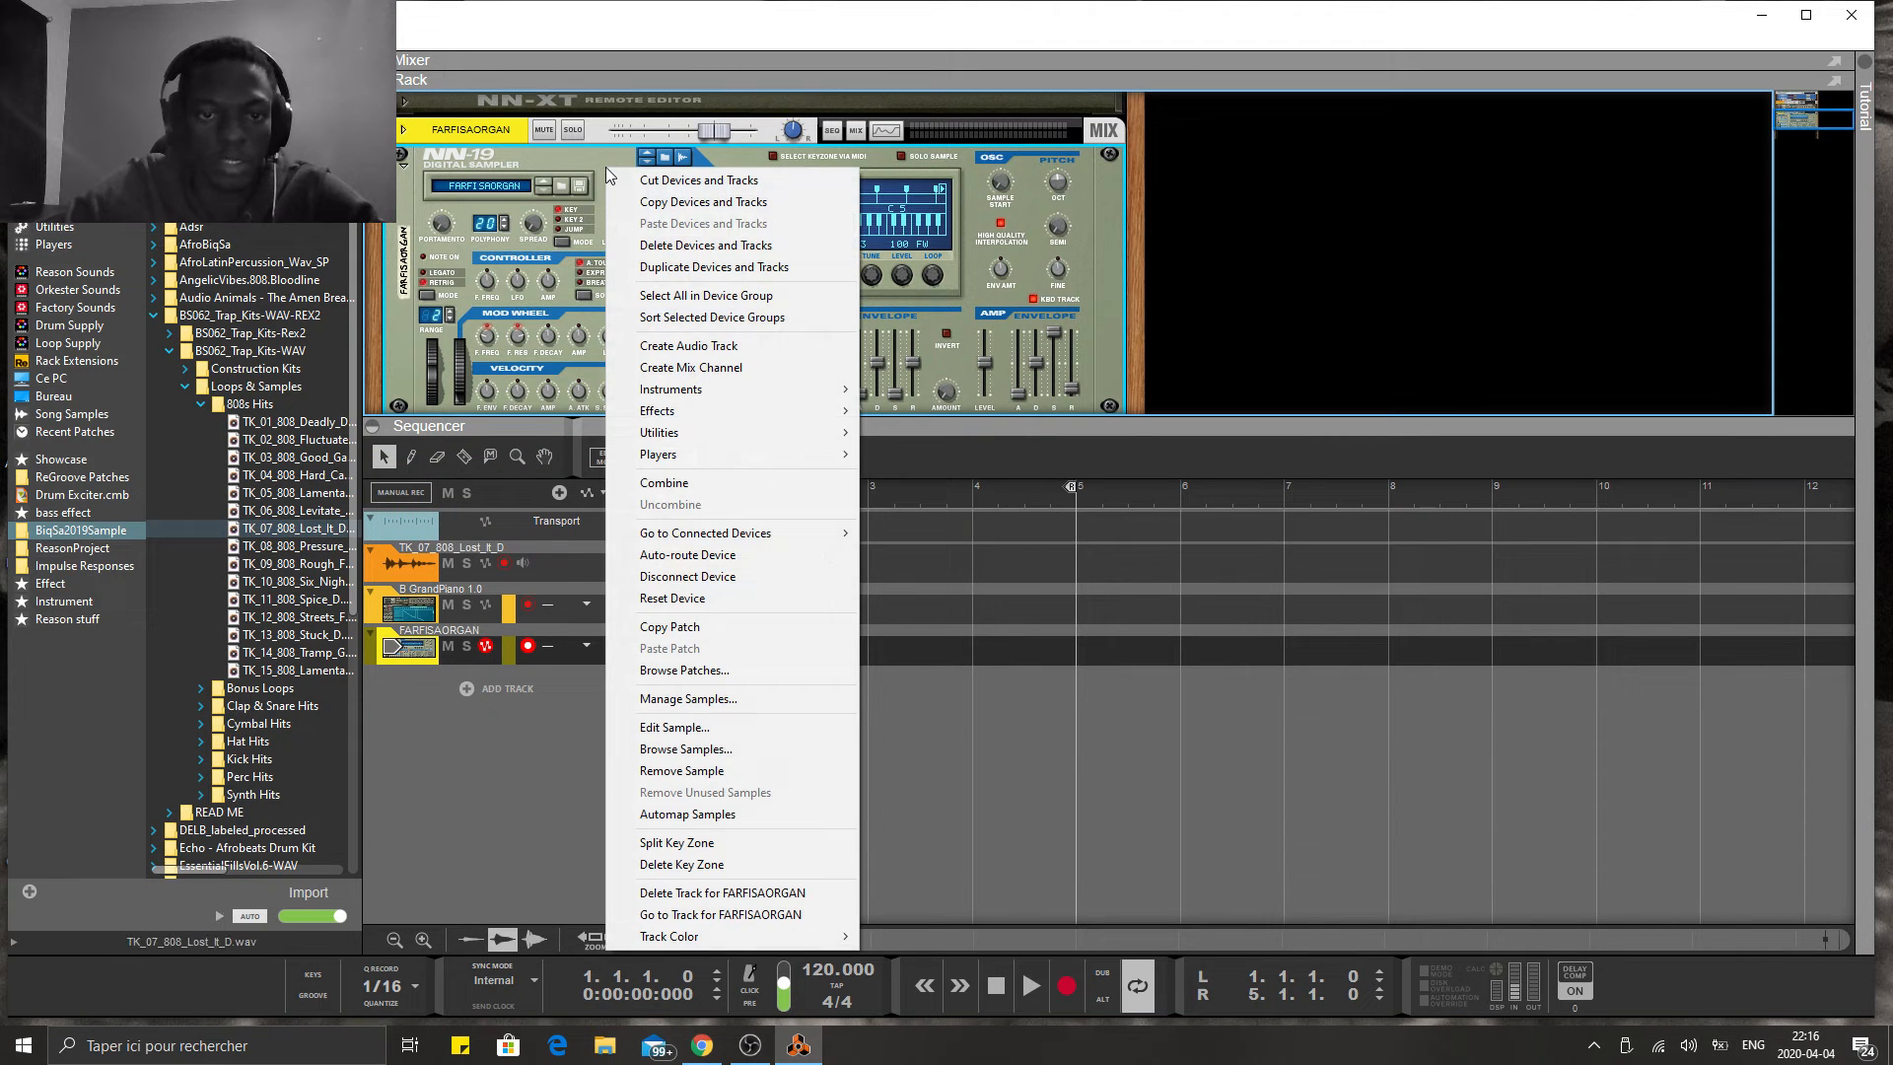
pyautogui.click(750, 599)
pyautogui.scroll(1, 1268, 319)
pyautogui.scroll(3, 1268, 319)
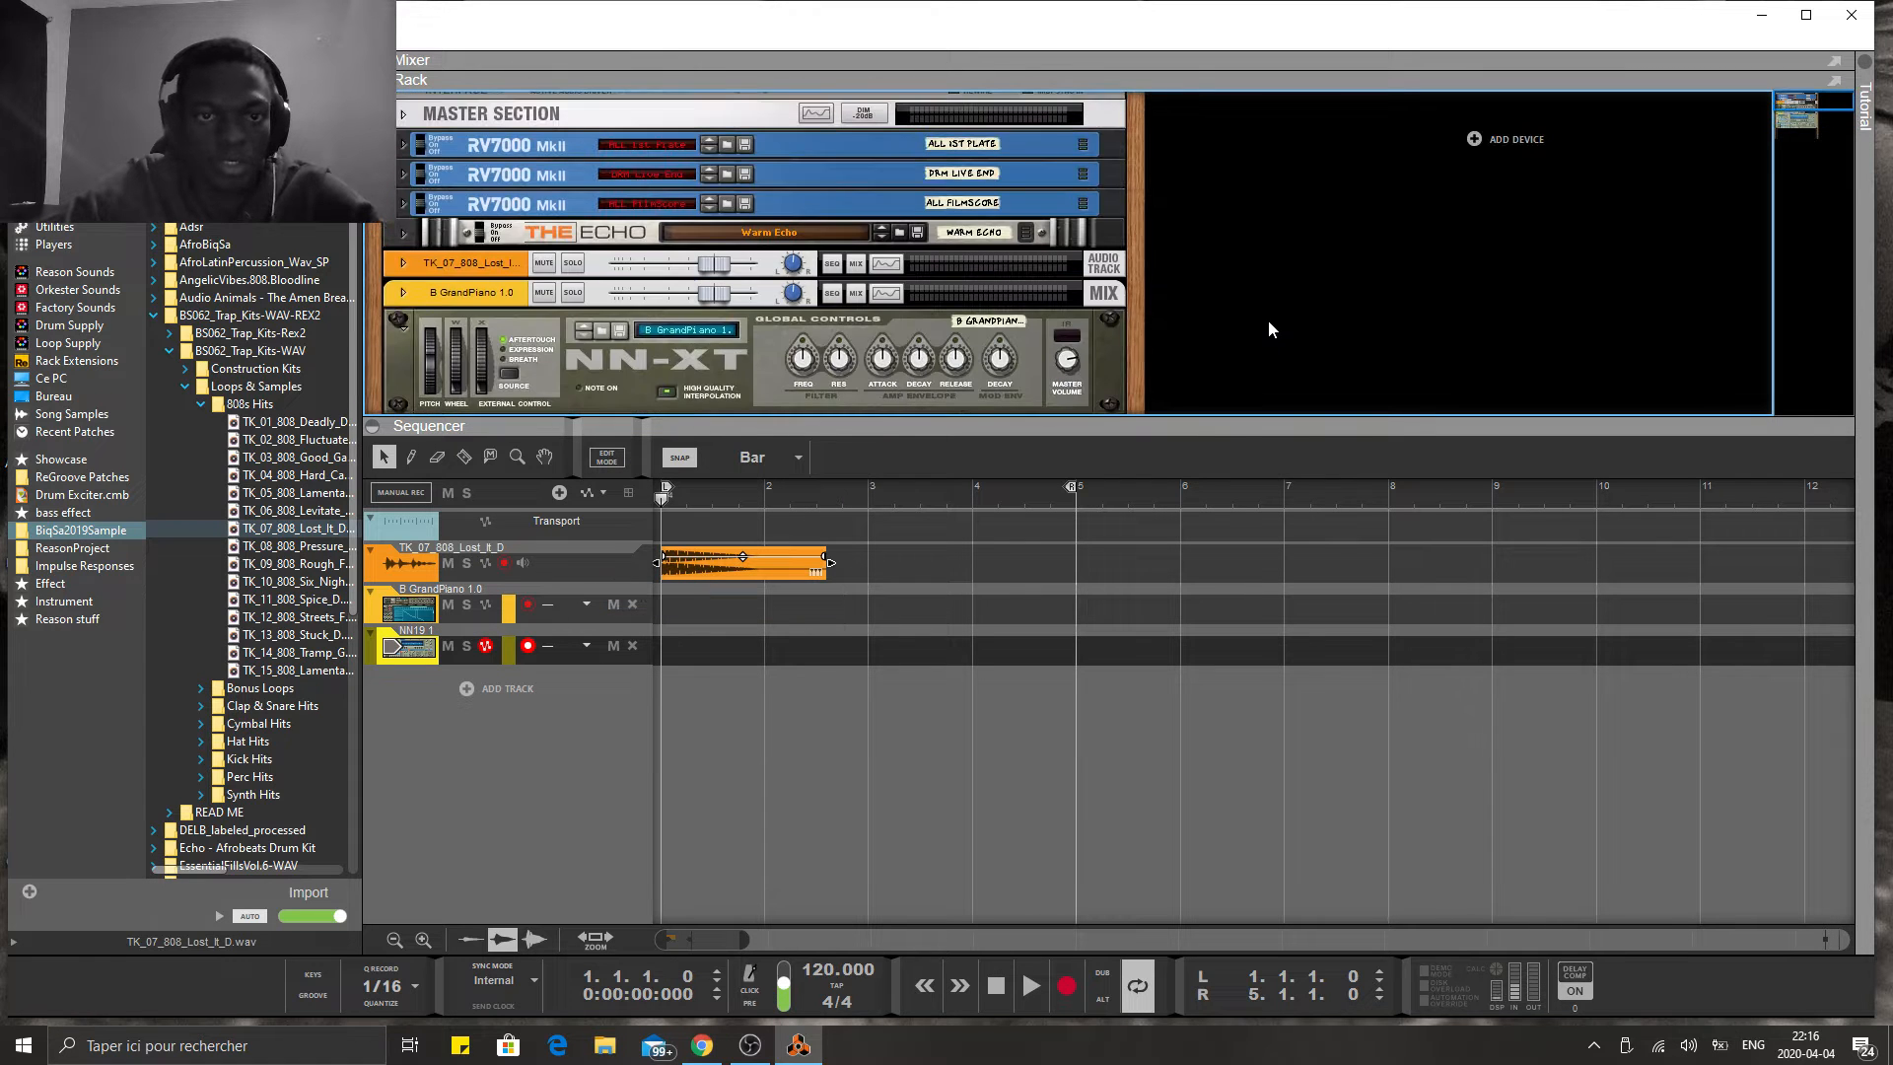
pyautogui.rightClick(600, 385)
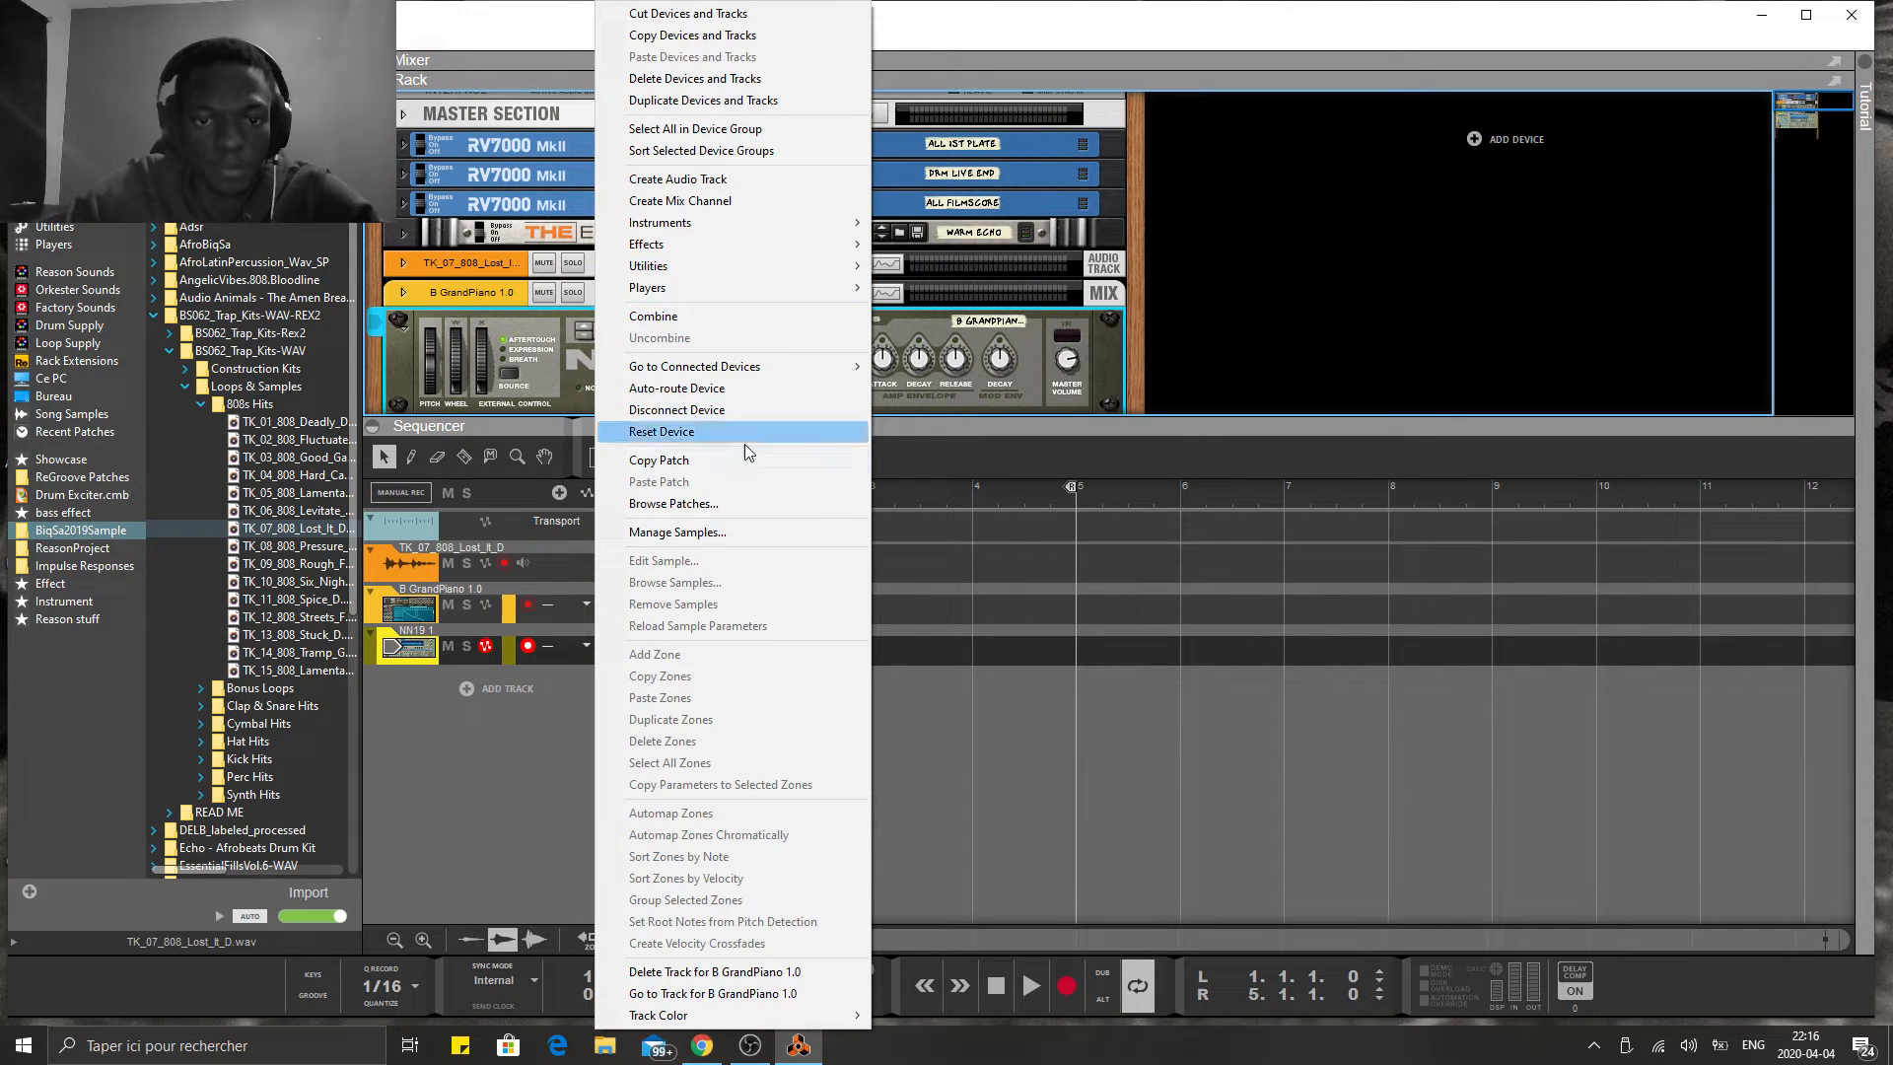
pyautogui.click(708, 432)
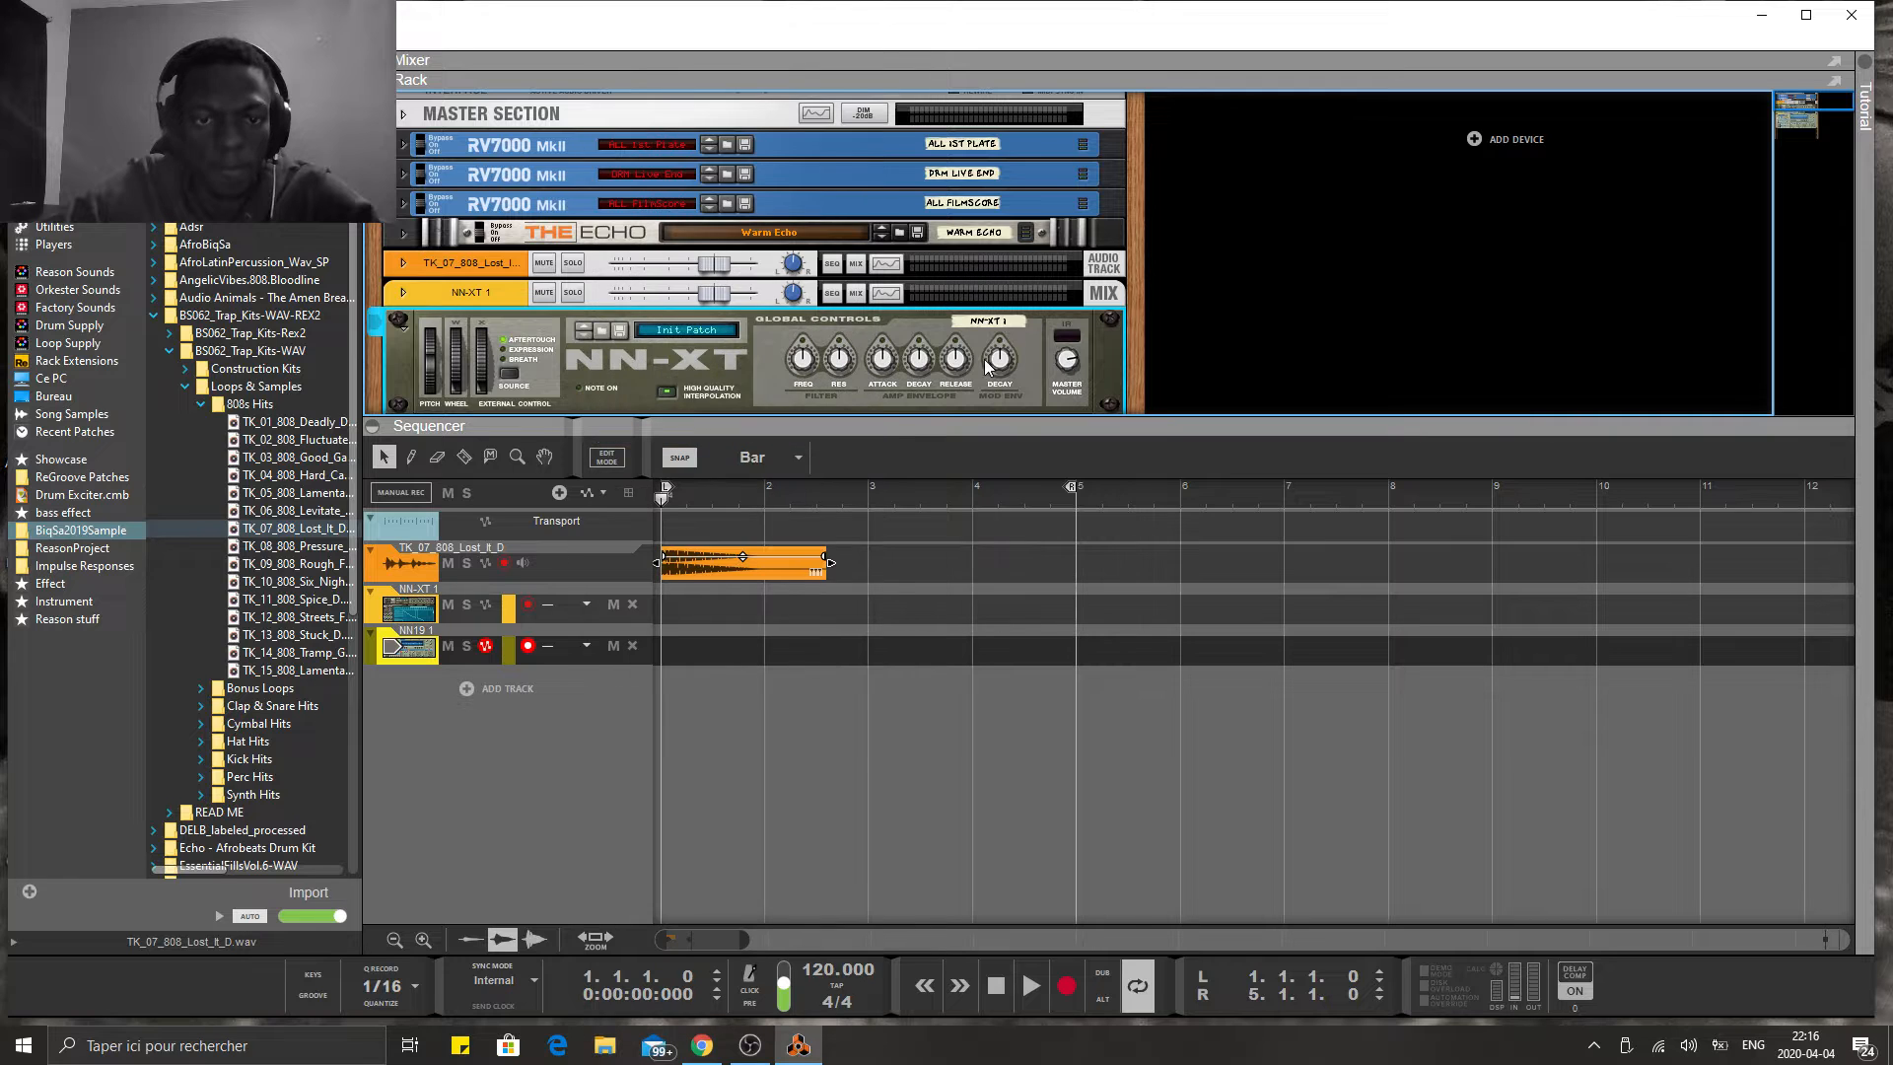
# - Load the TK_07_808_Lost_It_D.wav sample into both the NN-XT and the NN-19 sampler
pyautogui.moveTo(282, 533); pyautogui.dragTo(642, 378)
pyautogui.scroll(-3, 1303, 235)
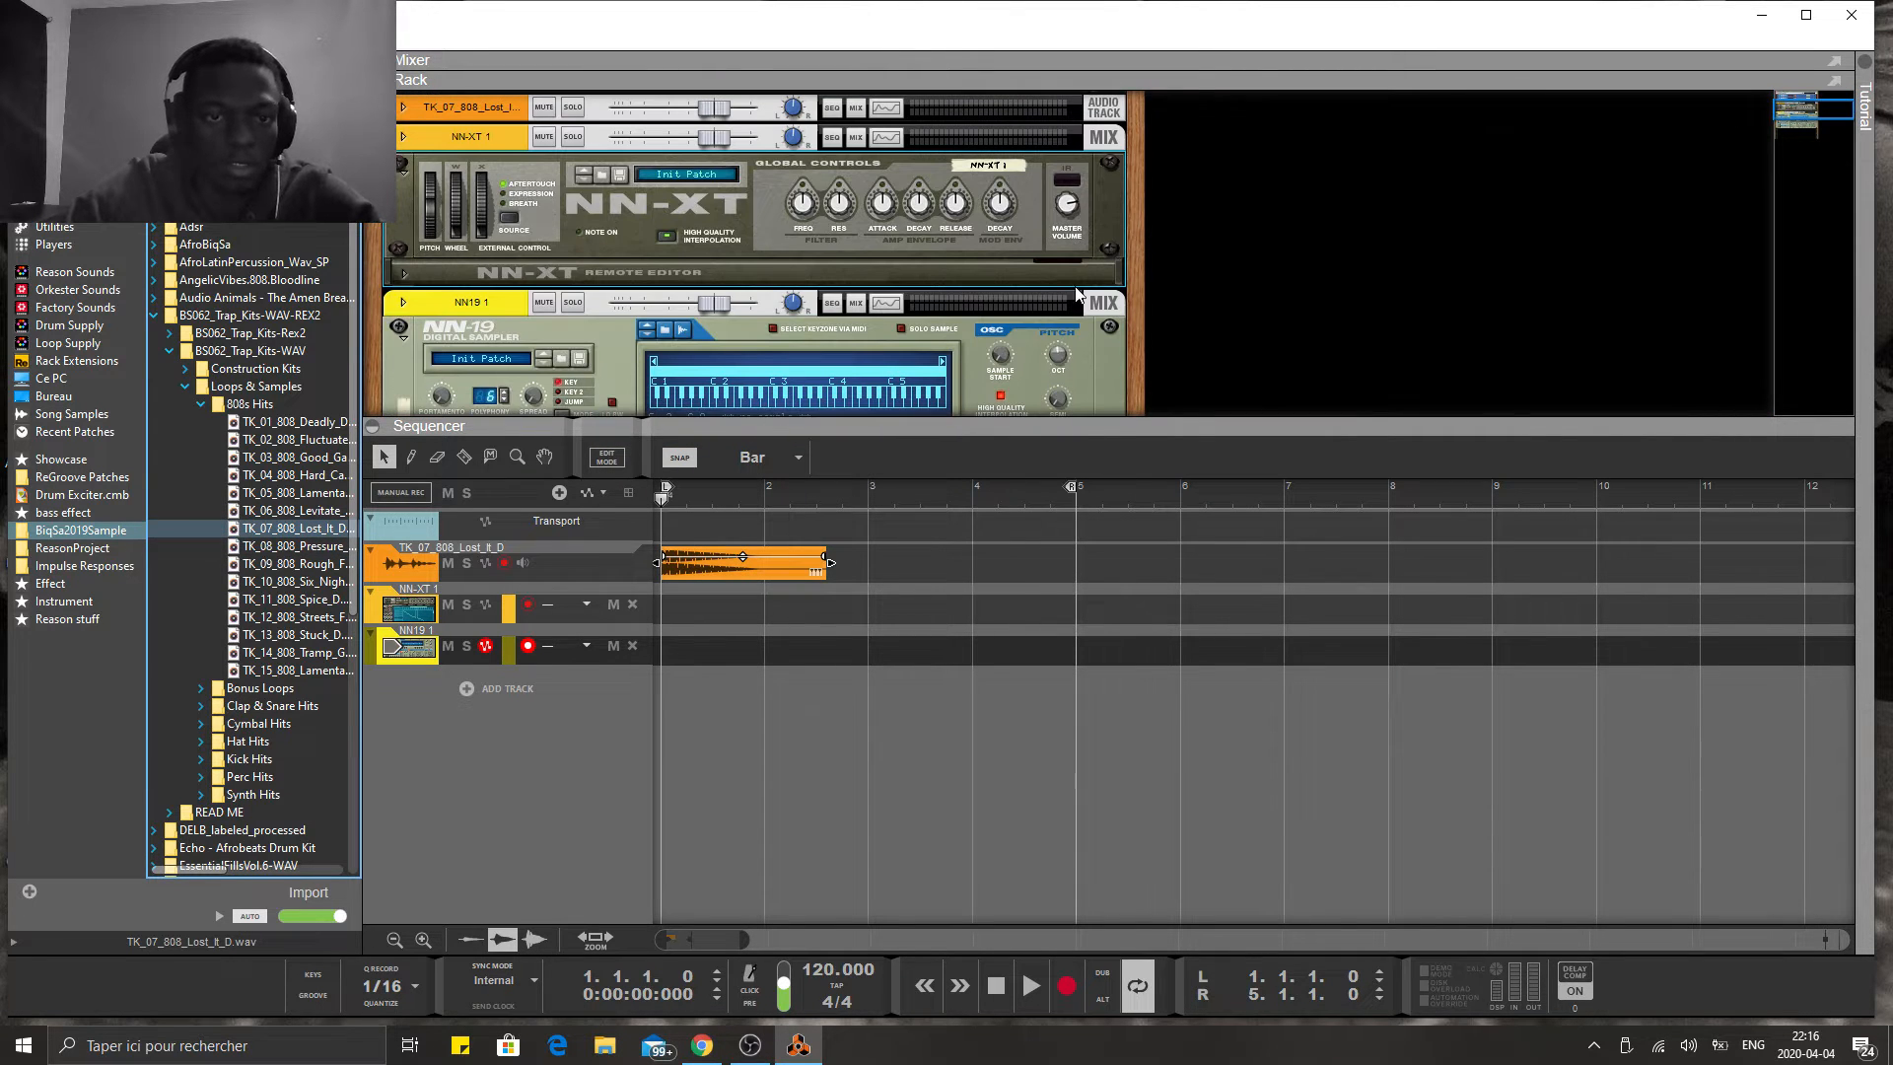
pyautogui.moveTo(288, 530); pyautogui.dragTo(607, 358)
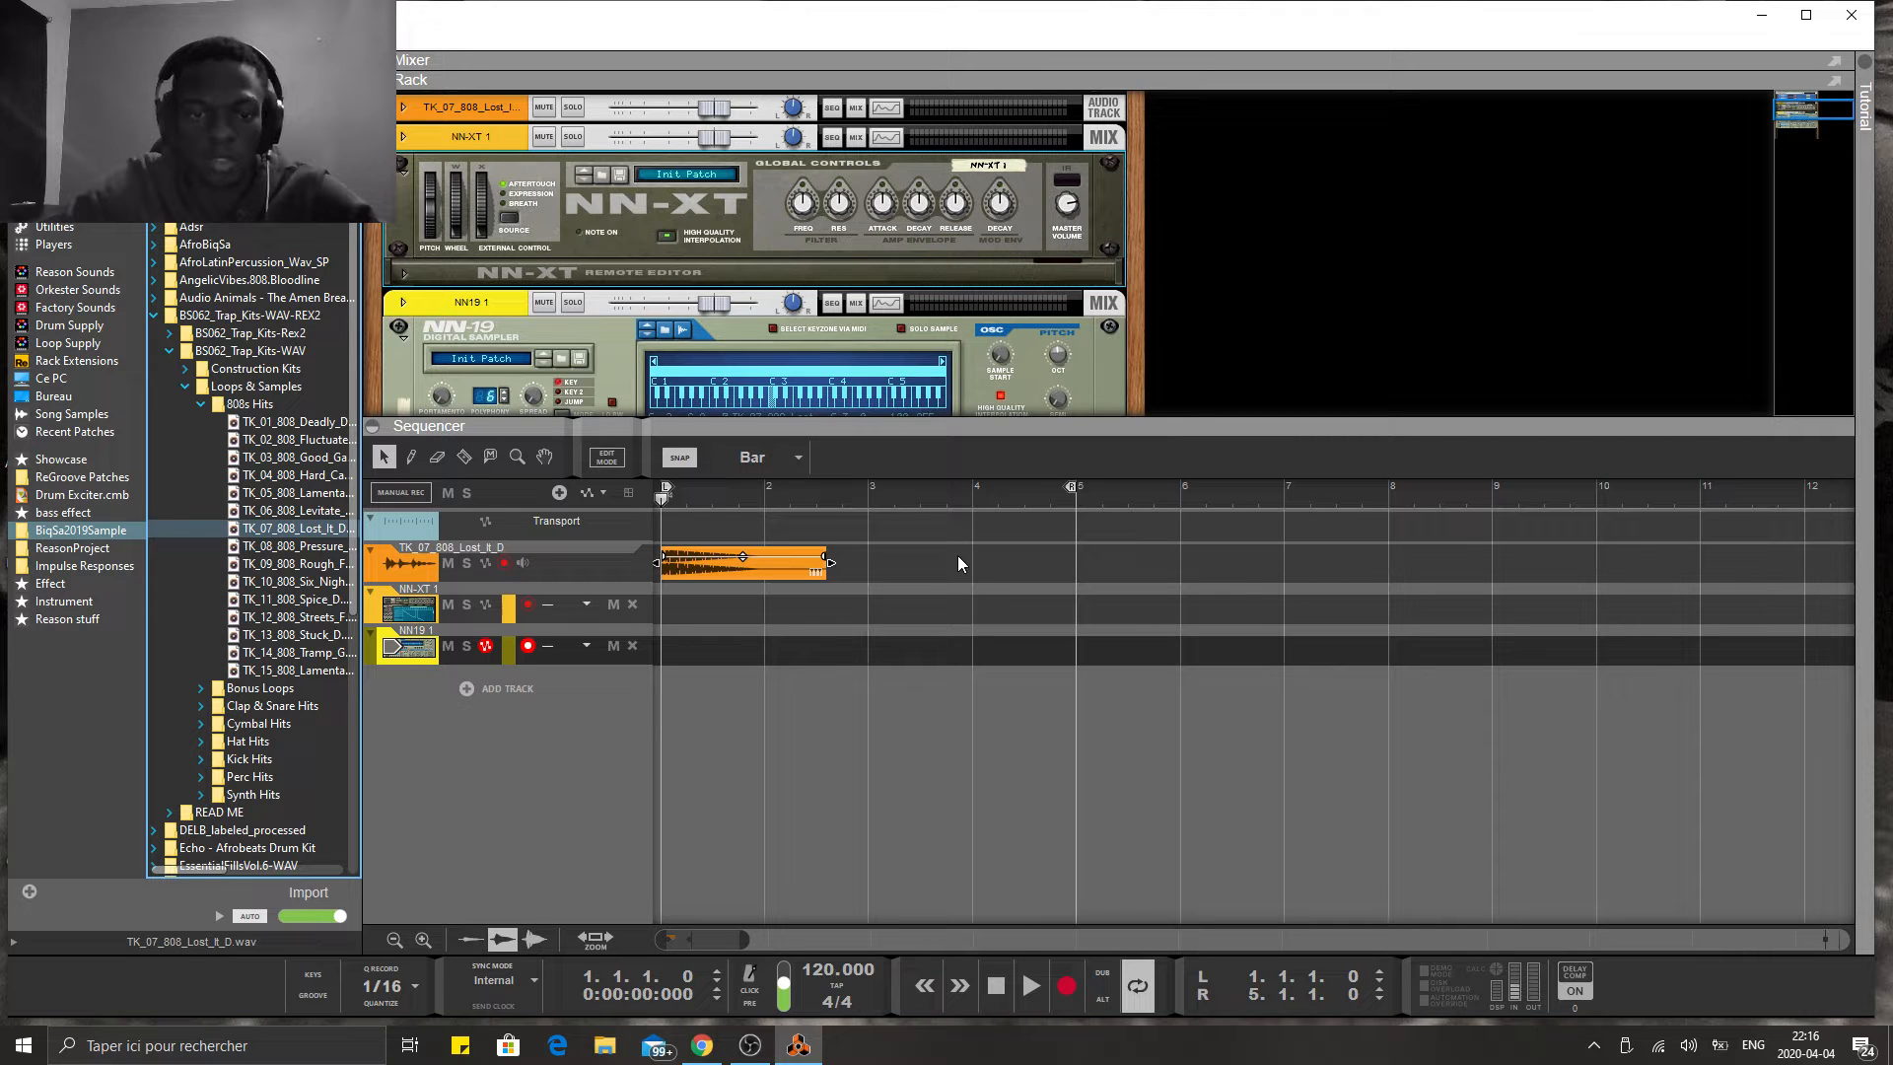
# - Listen to the original 808 clip and play the NN-XT track with the On-screen Piano Keys set to Computer keys
pyautogui.press('space')
pyautogui.press('space')
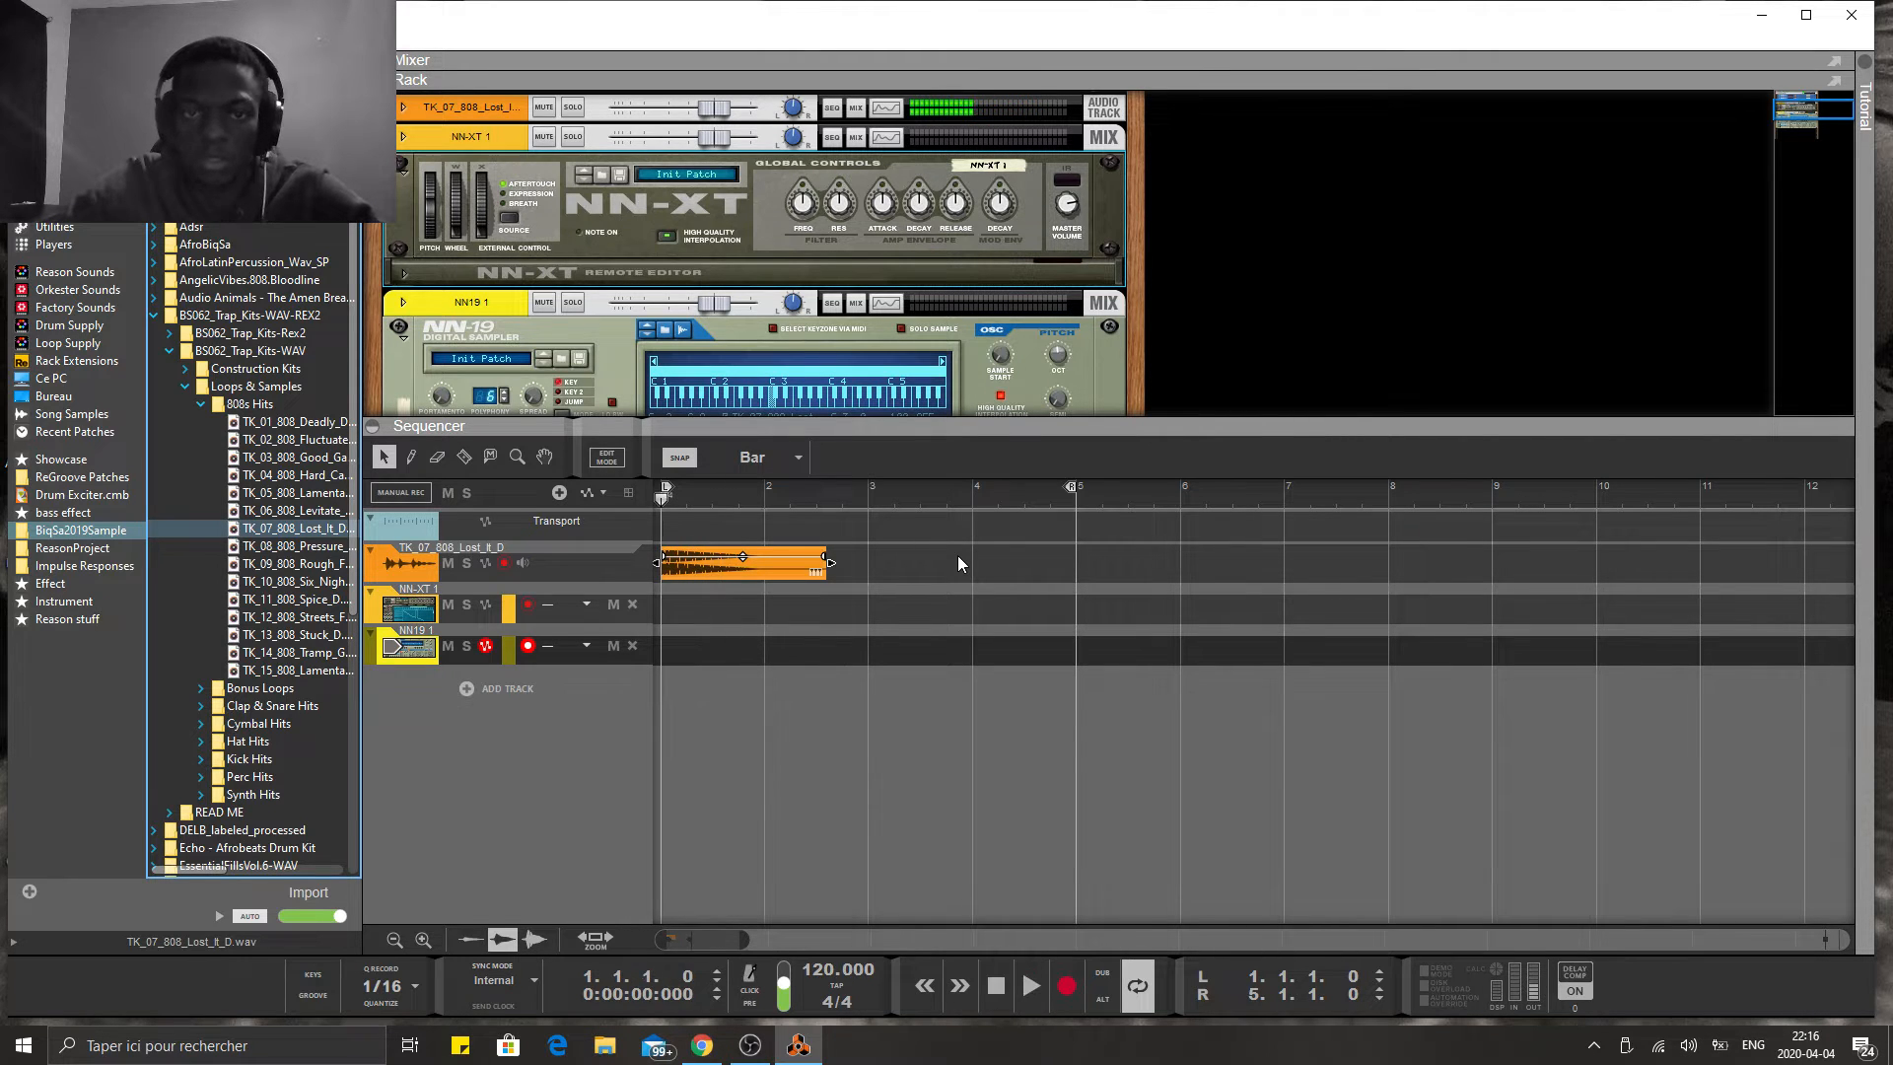
pyautogui.click(422, 622)
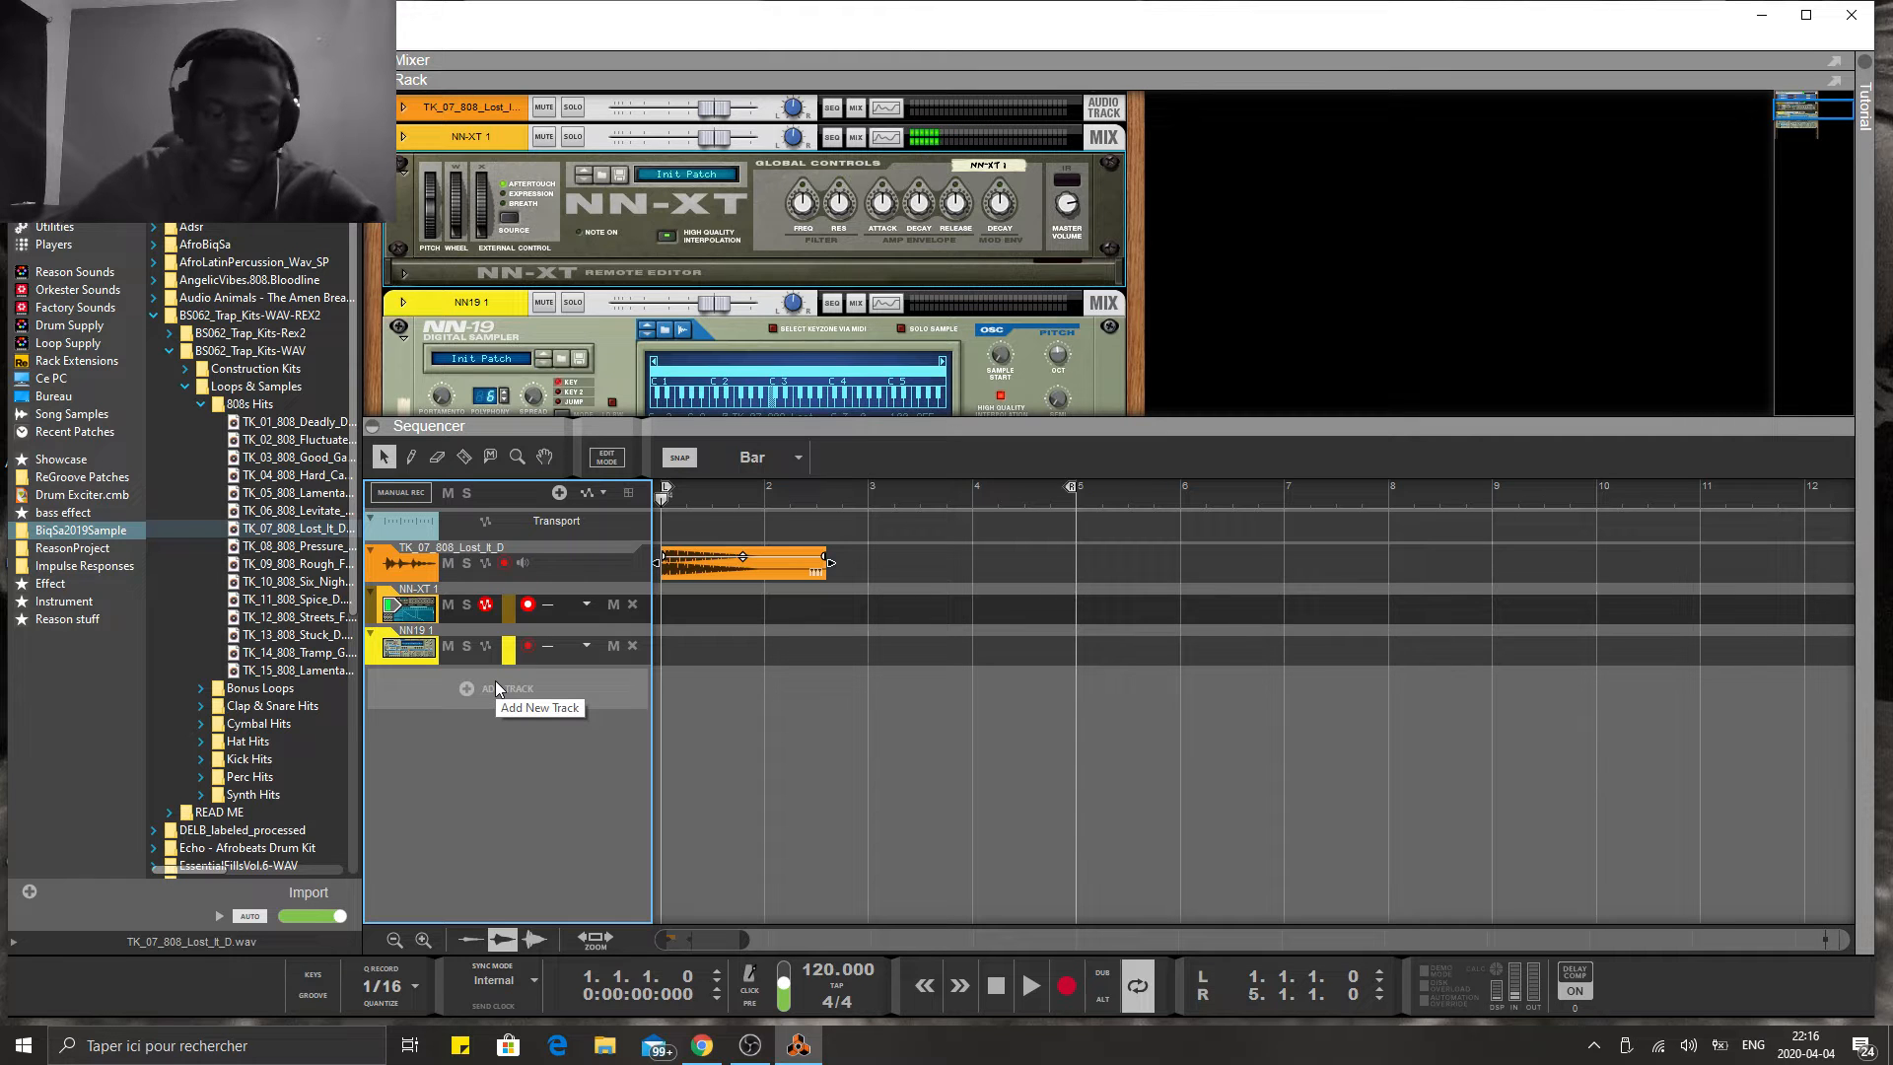
pyautogui.press('F4')
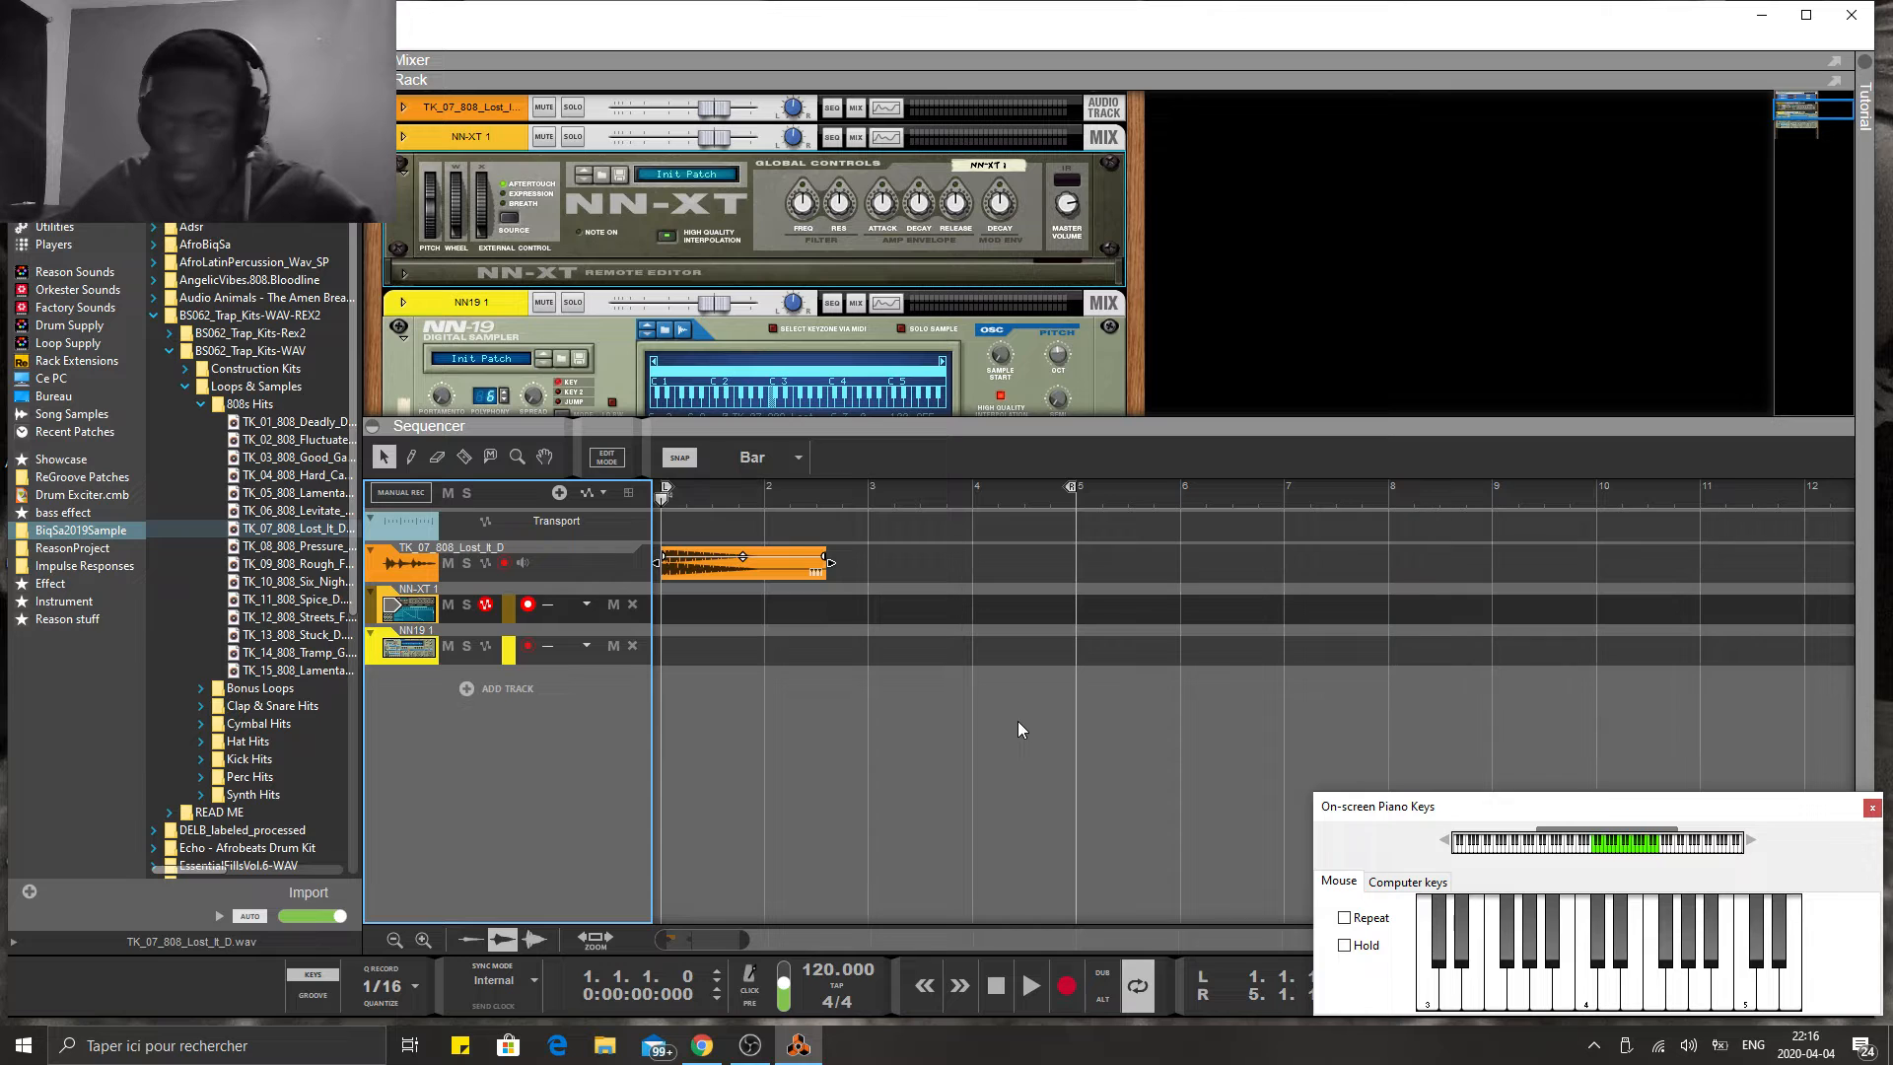
pyautogui.press('a')
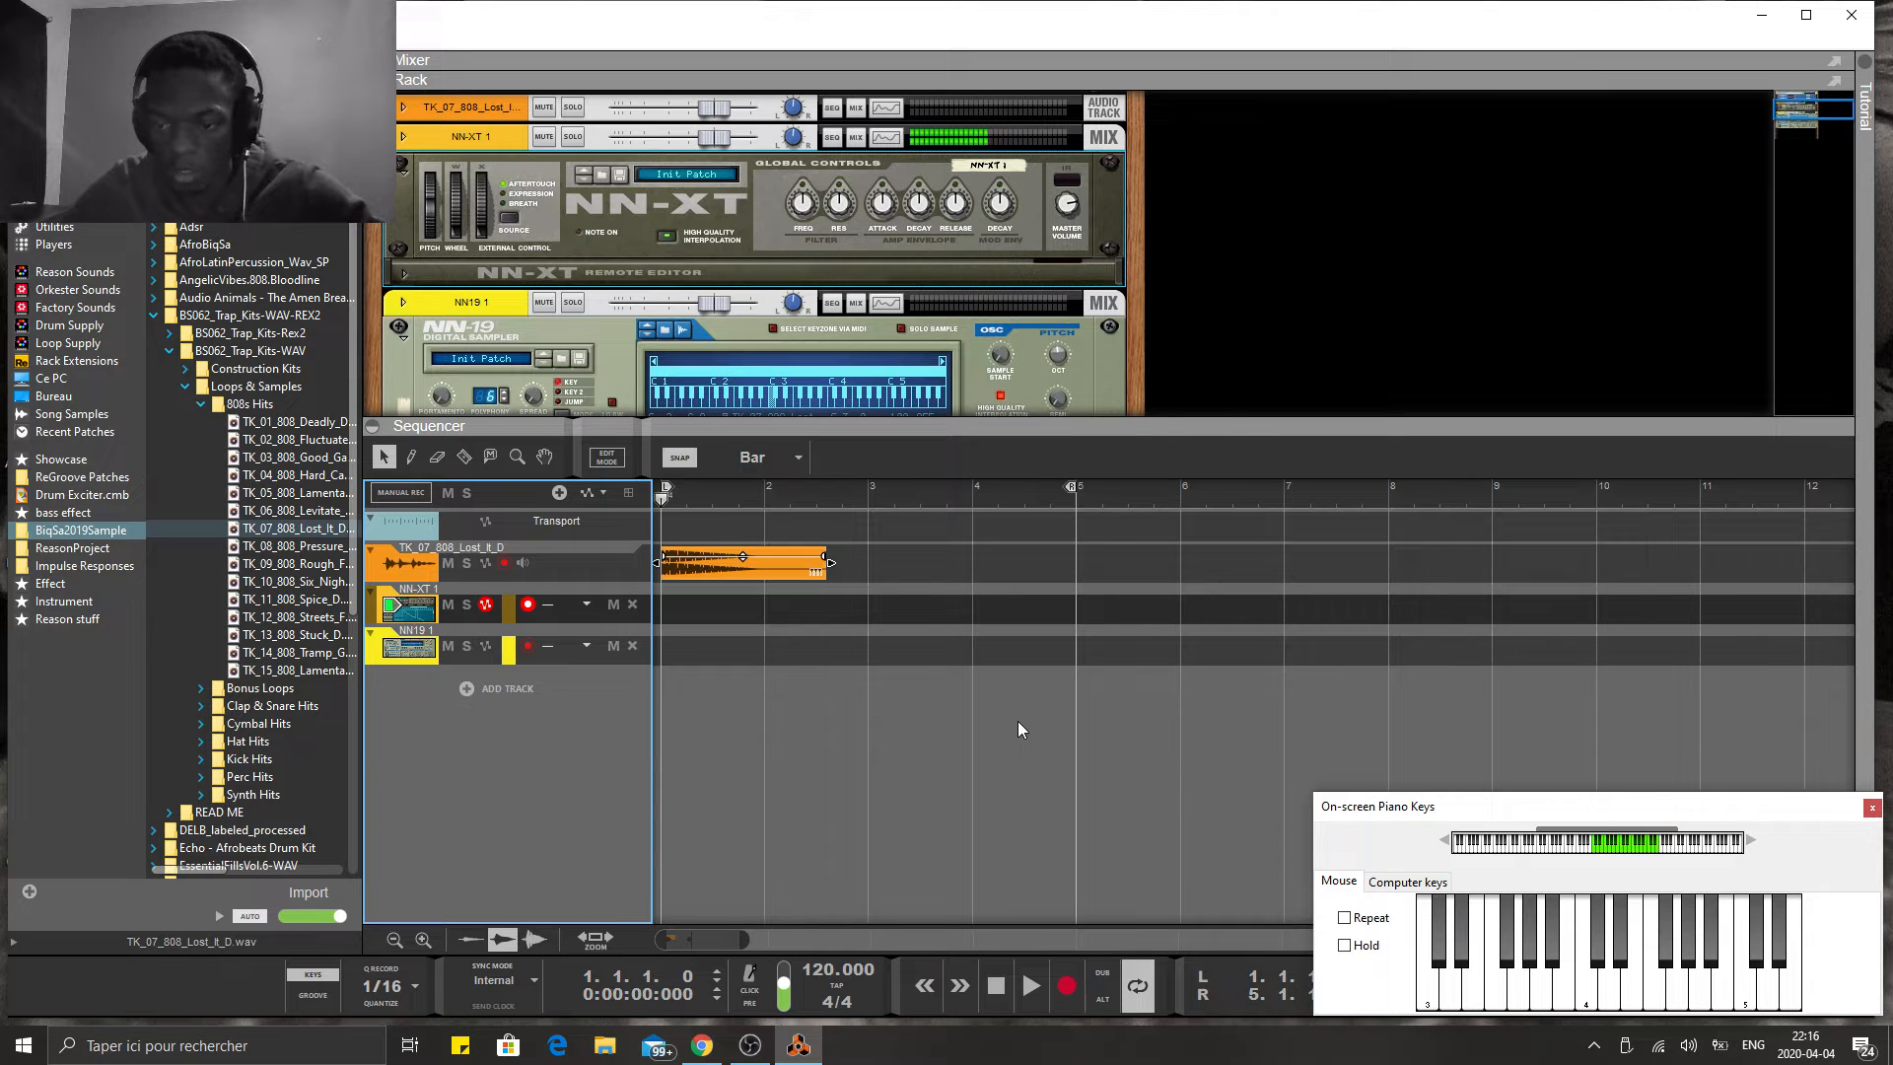
pyautogui.click(1394, 882)
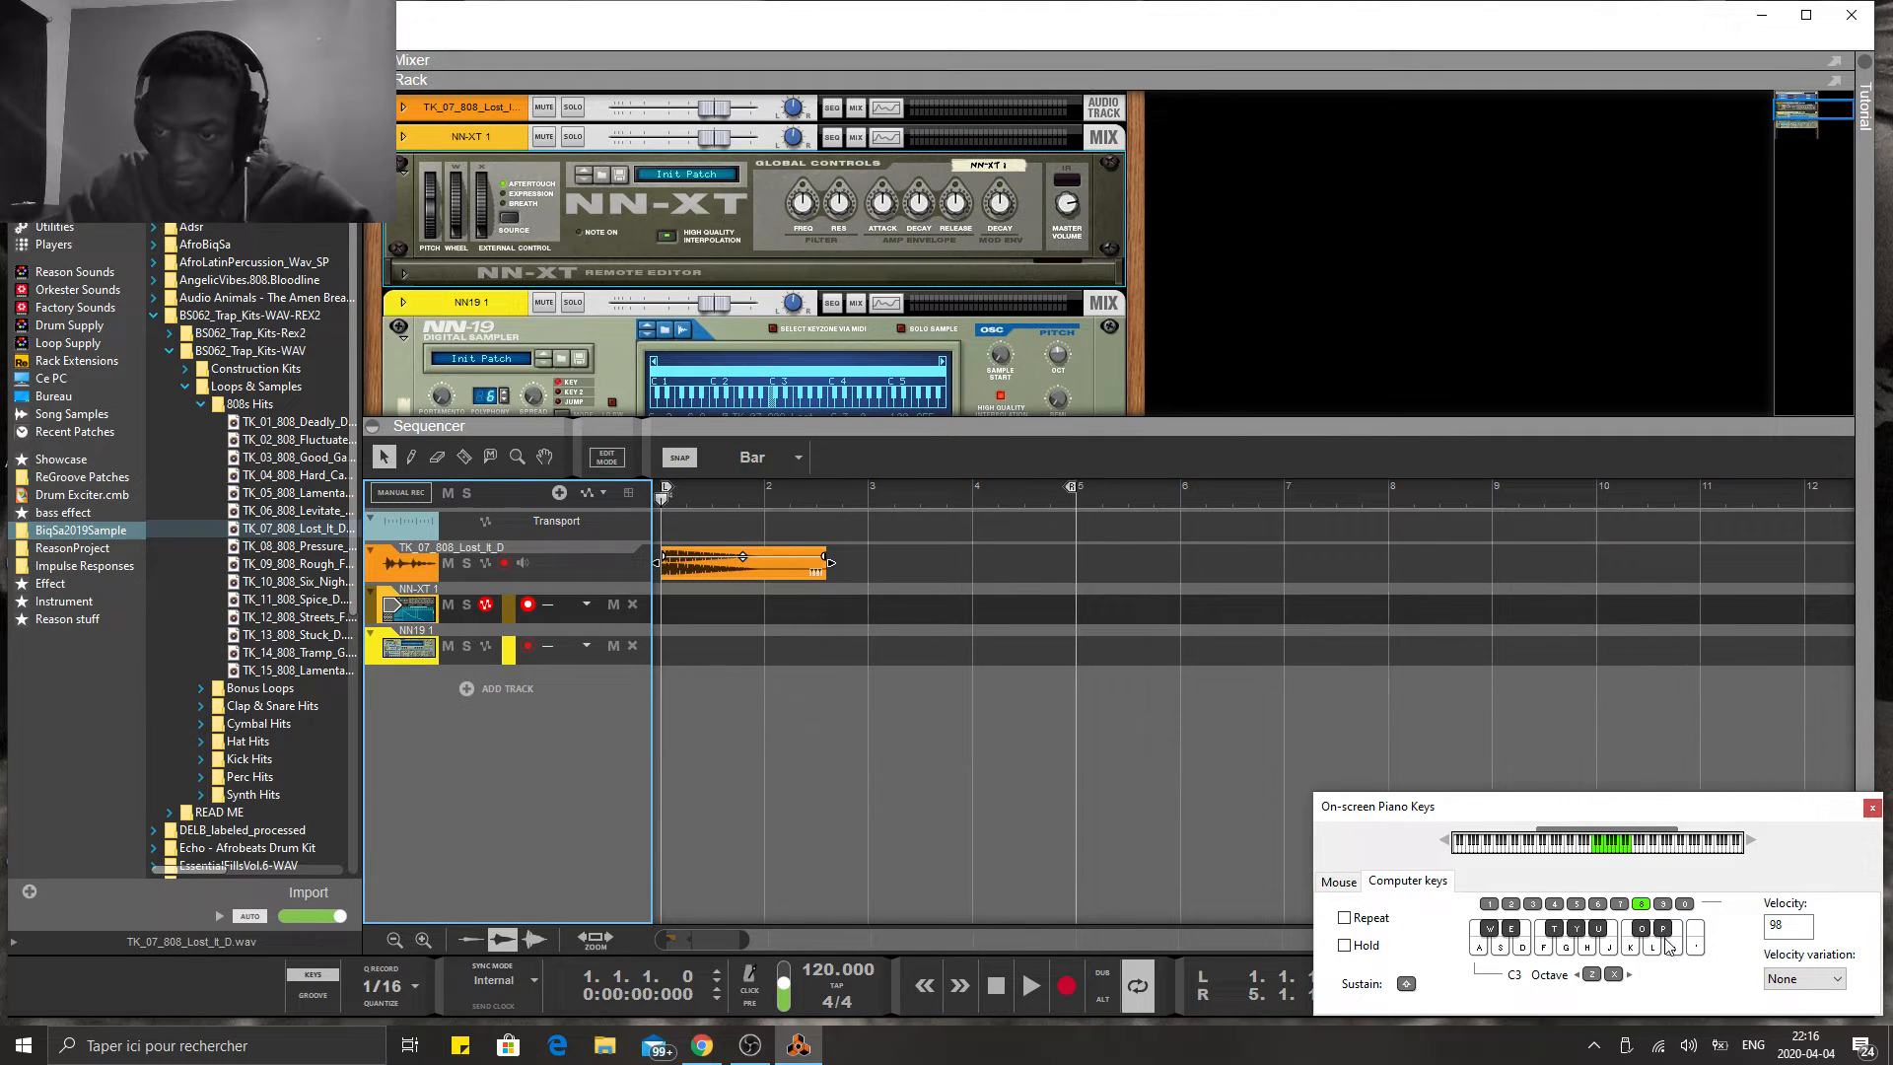
pyautogui.press('a')
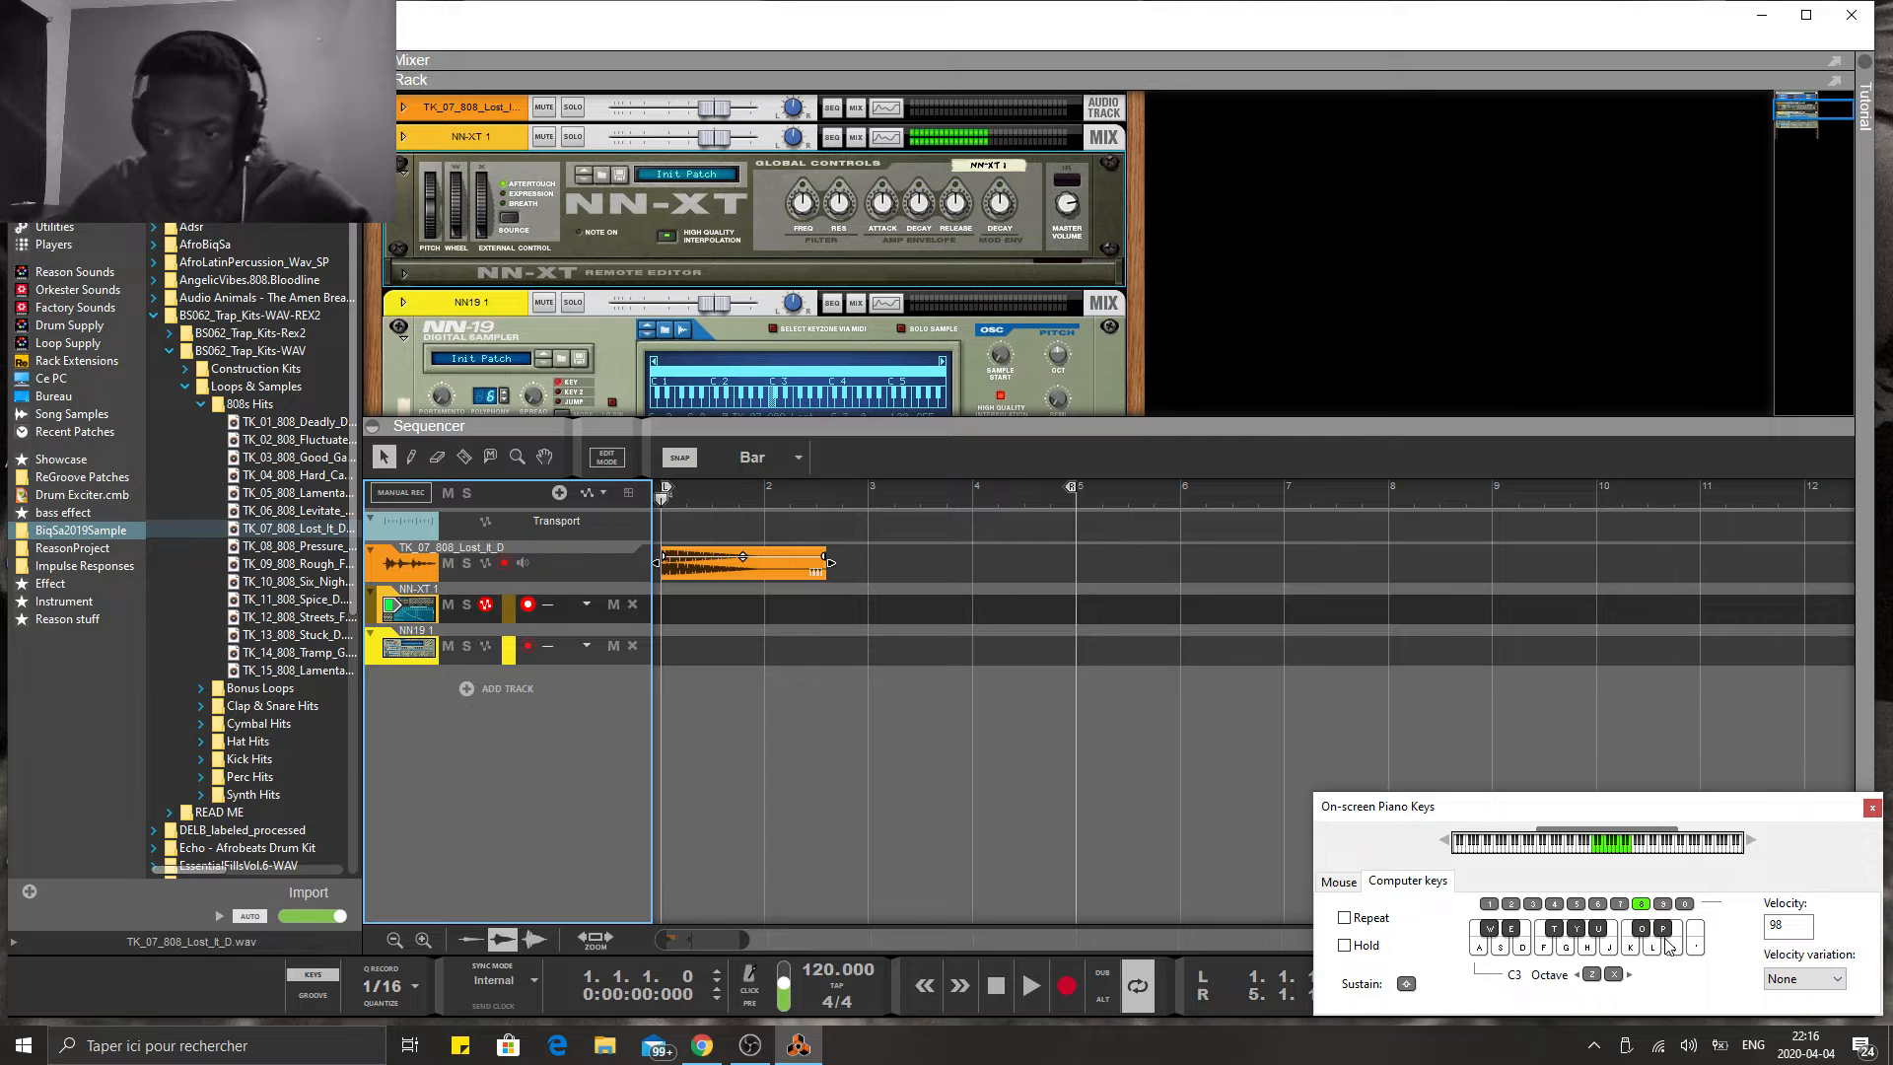
# - Set the piano keys velocity to 127 and play the lowest computer-key note repeatedly on the NN-XT
pyautogui.click(1795, 925)
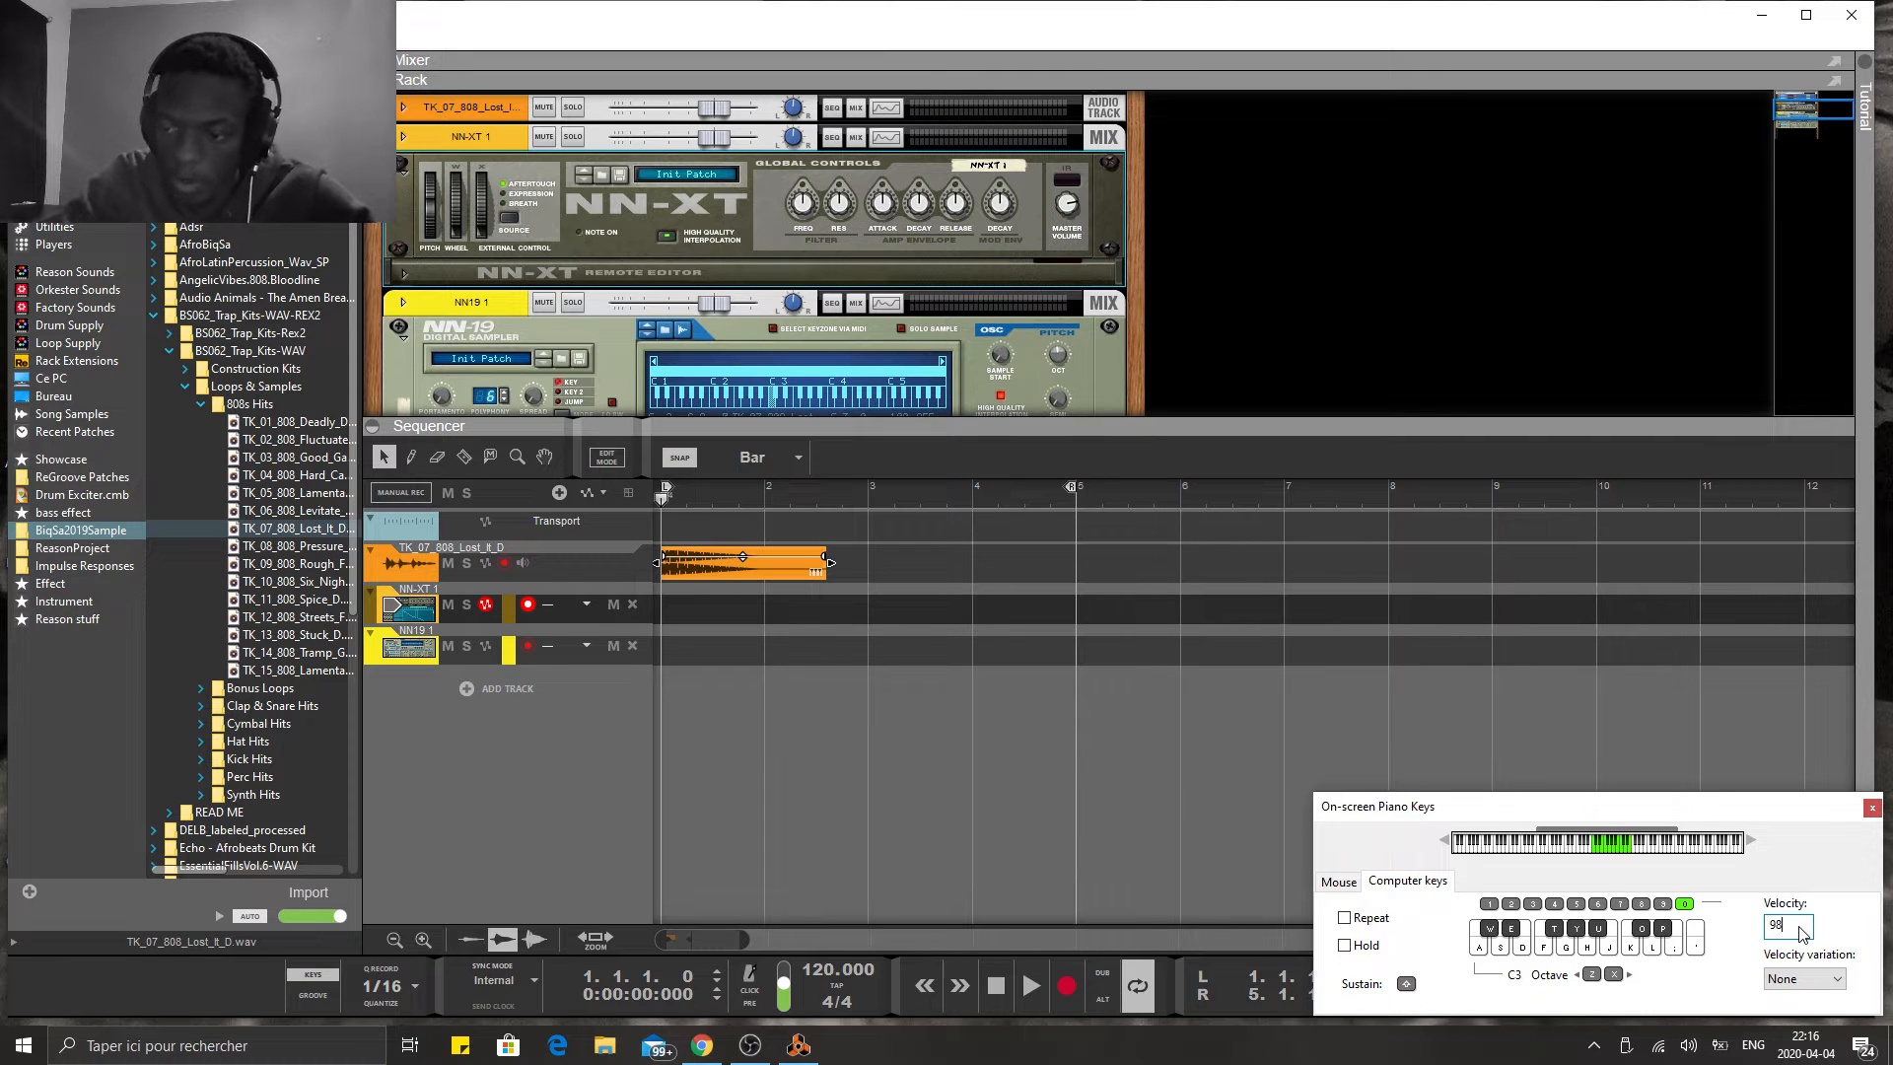
pyautogui.click(1686, 906)
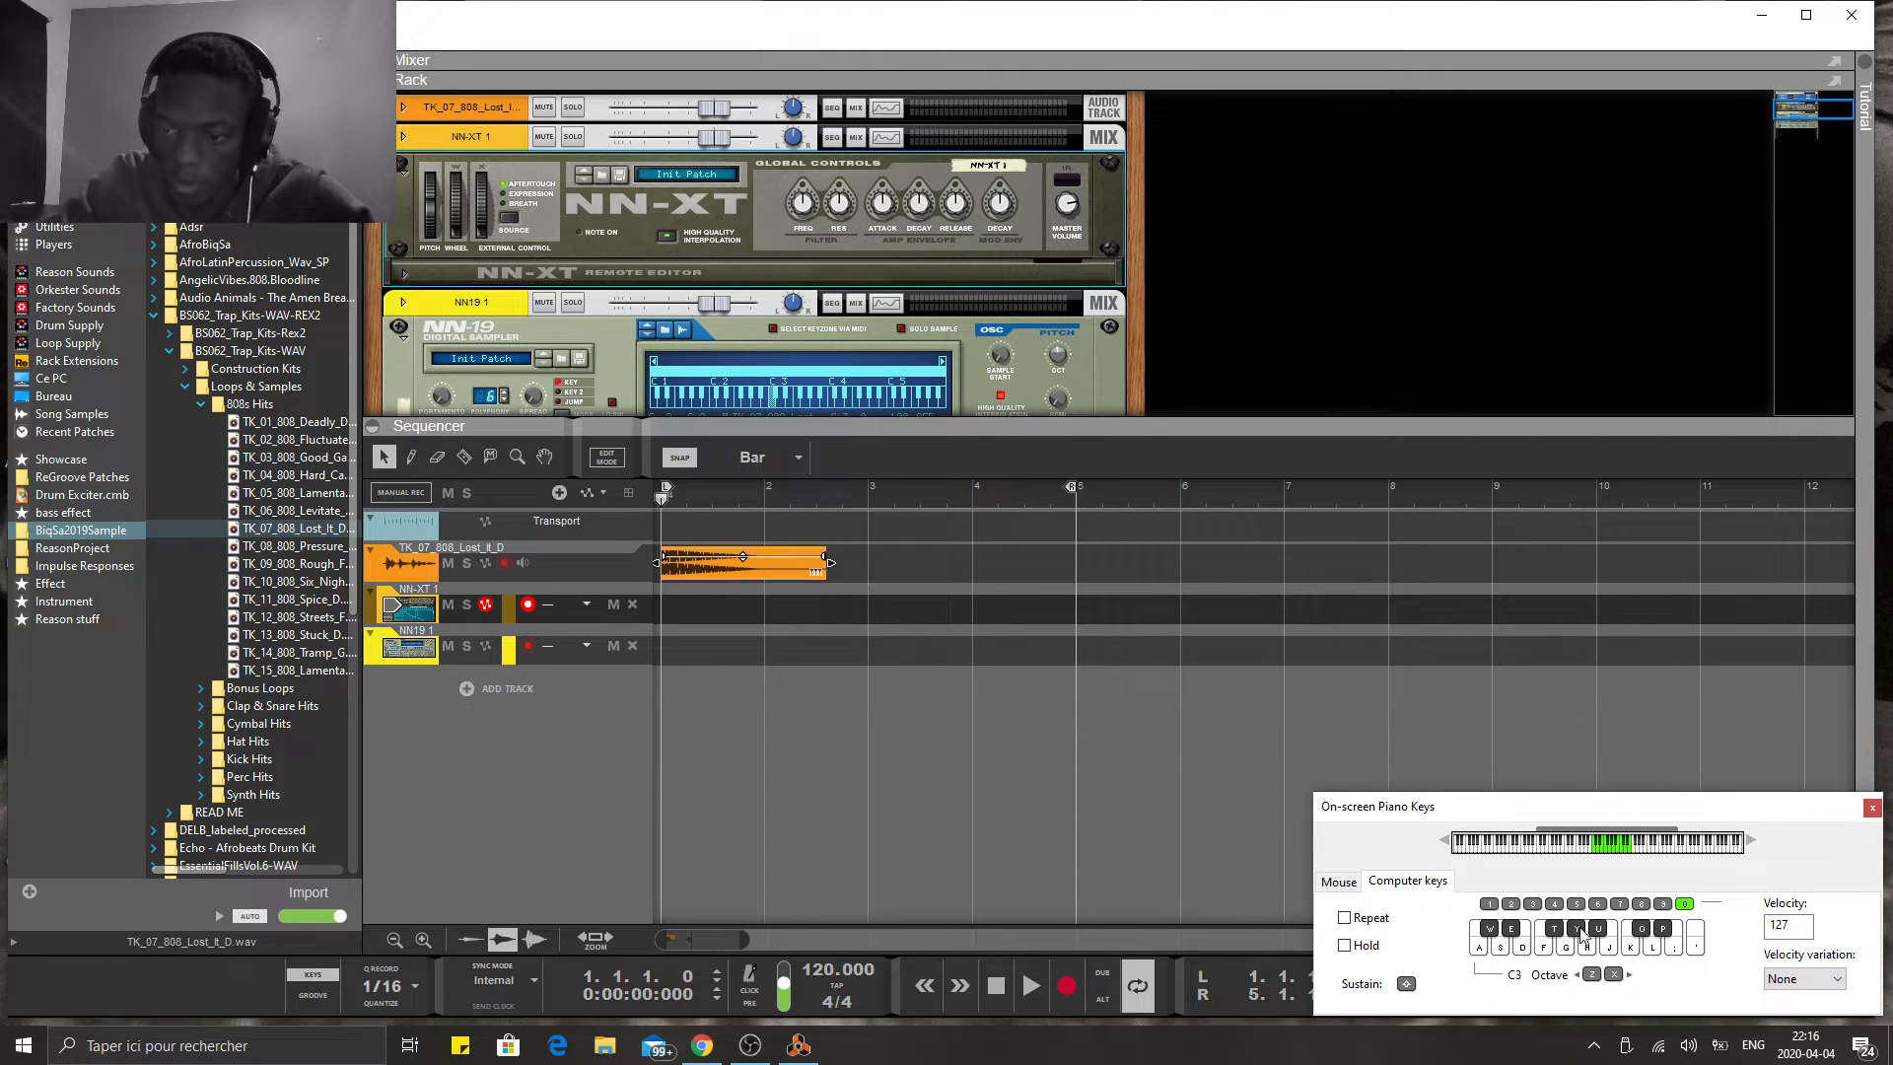
pyautogui.press('a')
pyautogui.press('a')
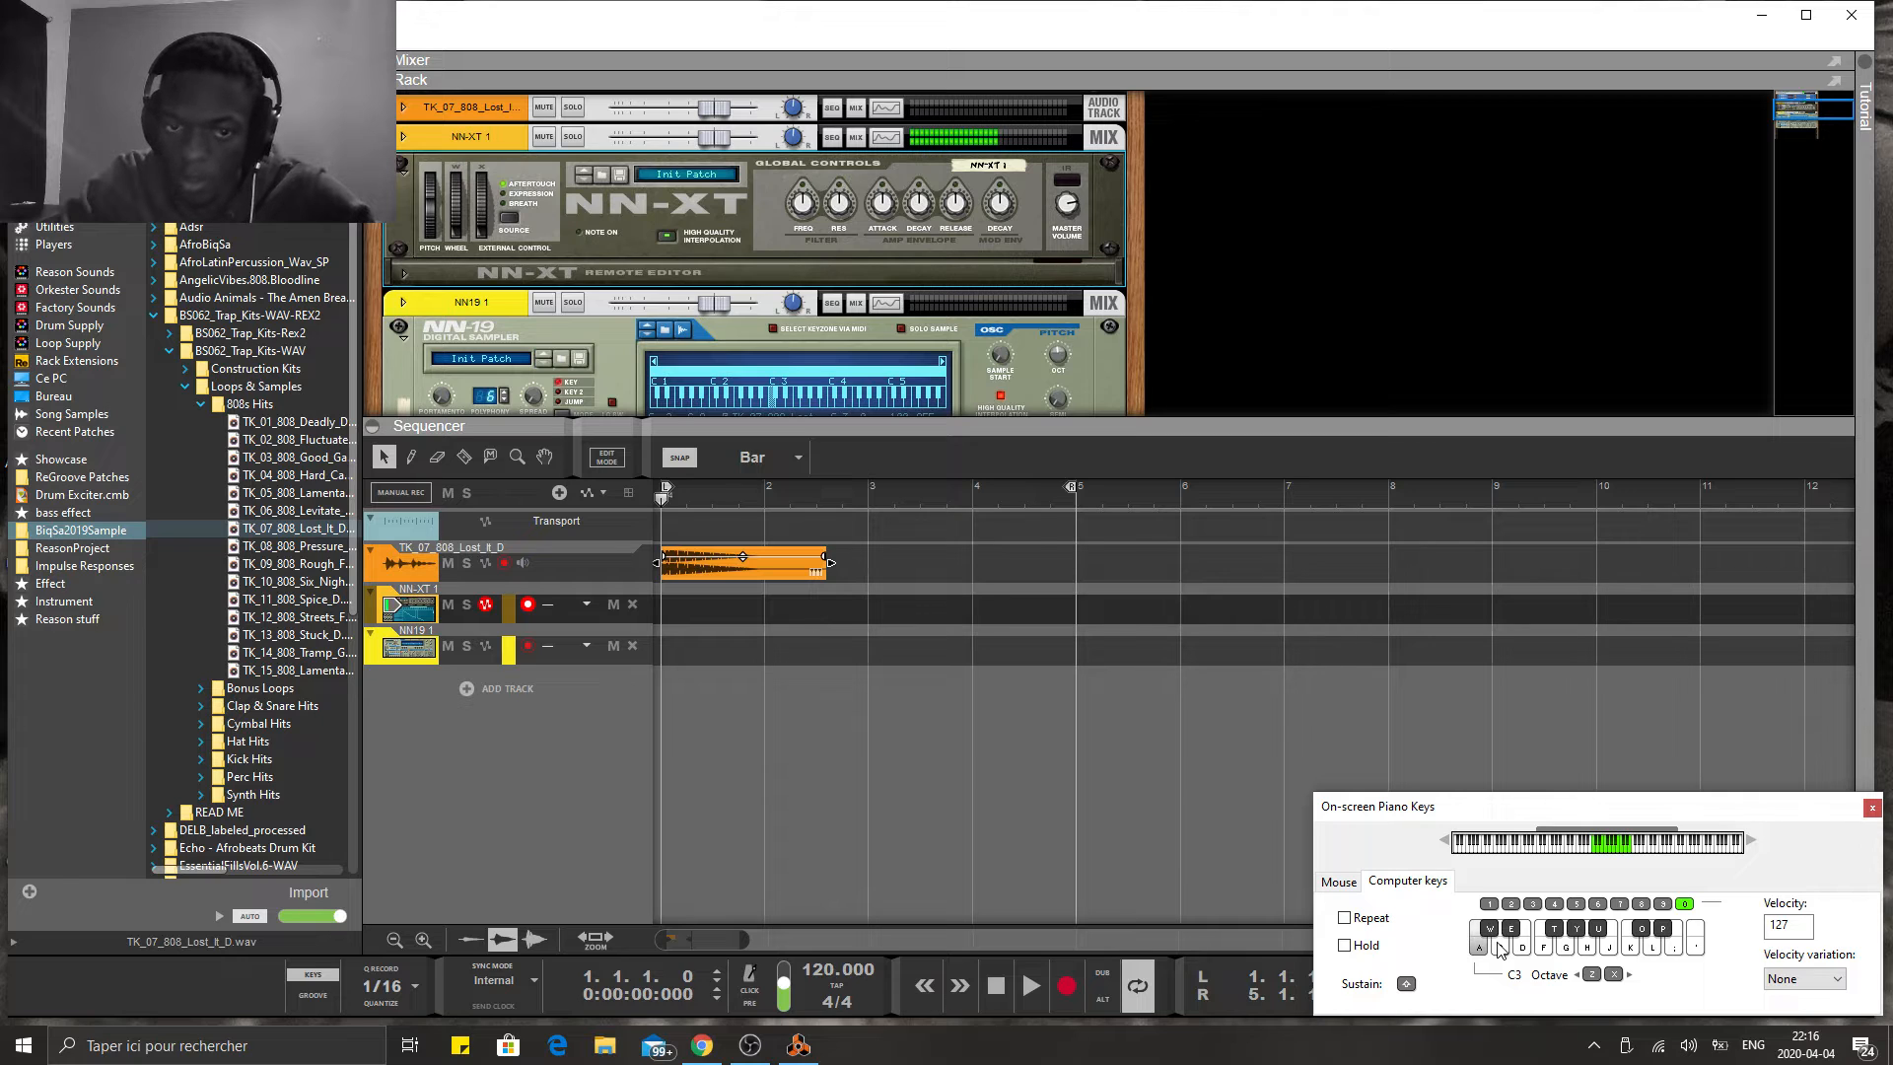
pyautogui.press('a')
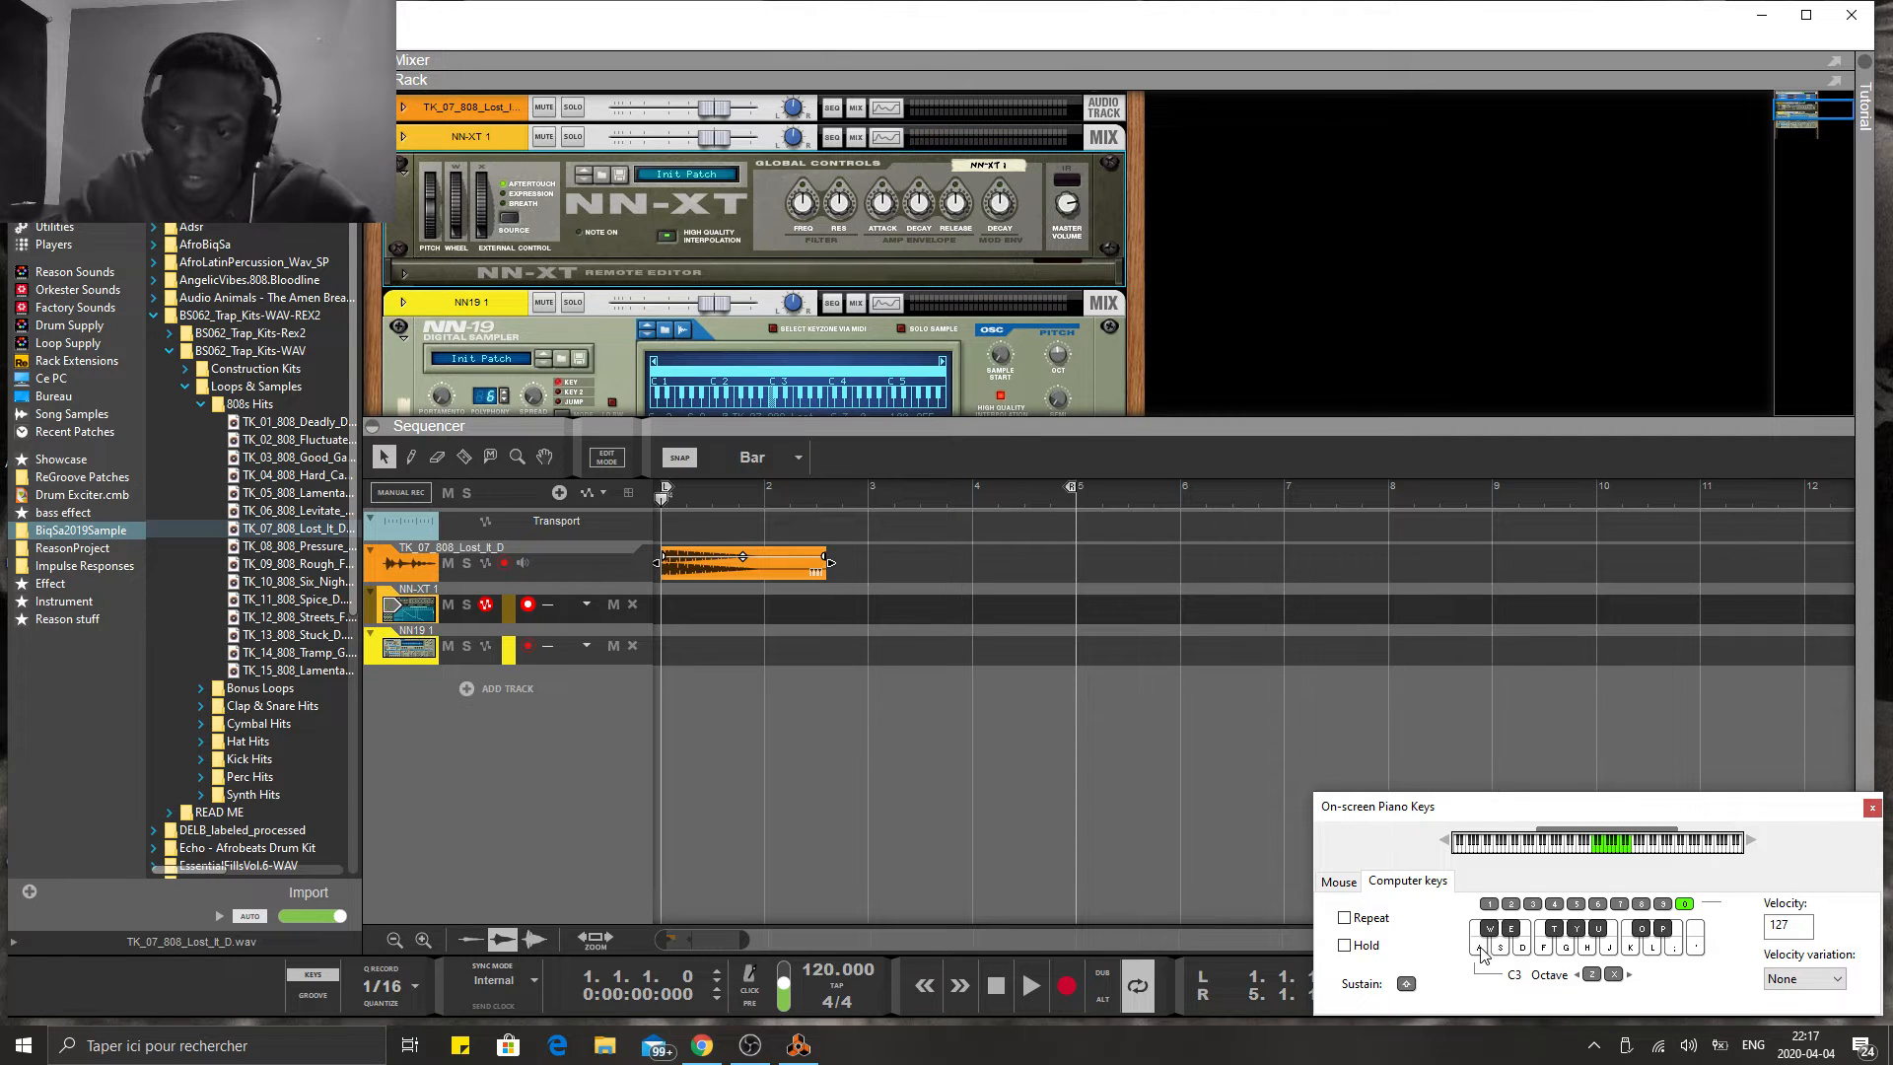
pyautogui.click(1481, 952)
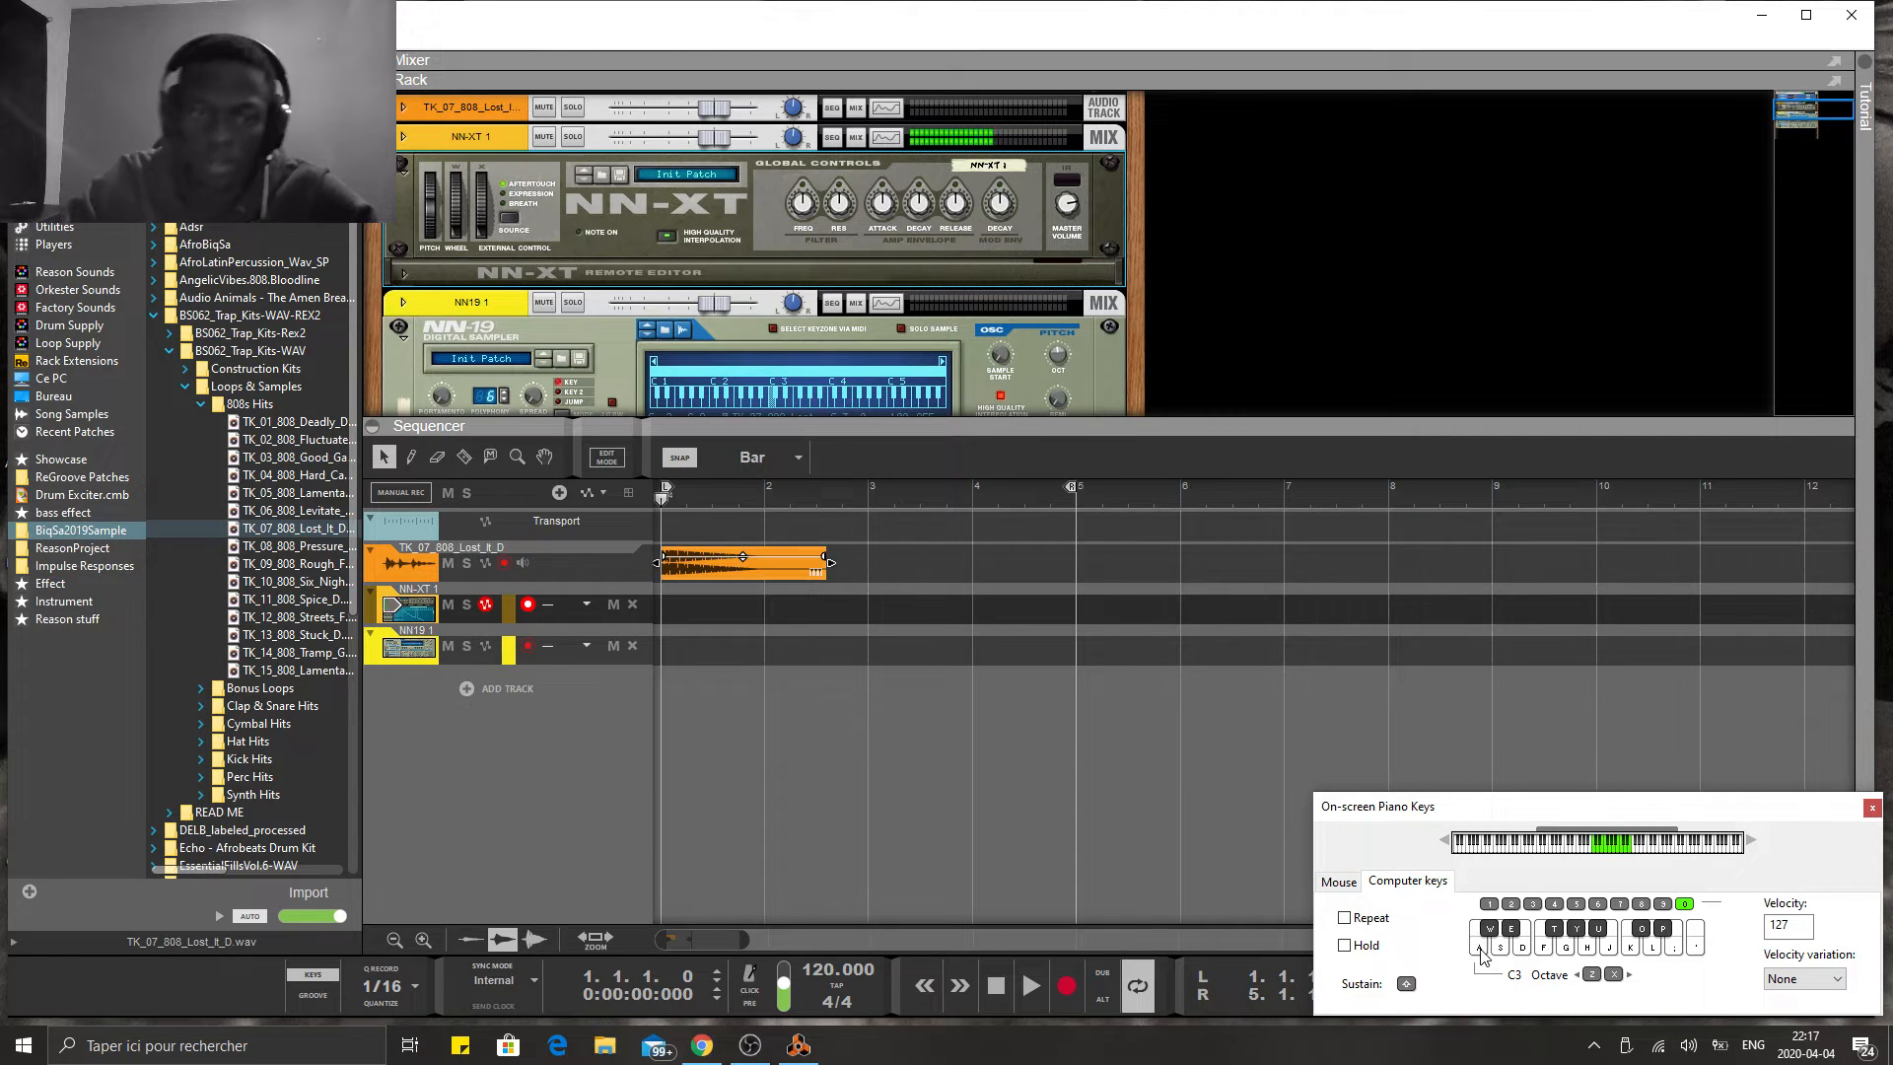
# - Replay the original 808 audio clip for comparison and select the NN19 1 track for playing
pyautogui.click(732, 703)
pyautogui.press('space')
pyautogui.press('space')
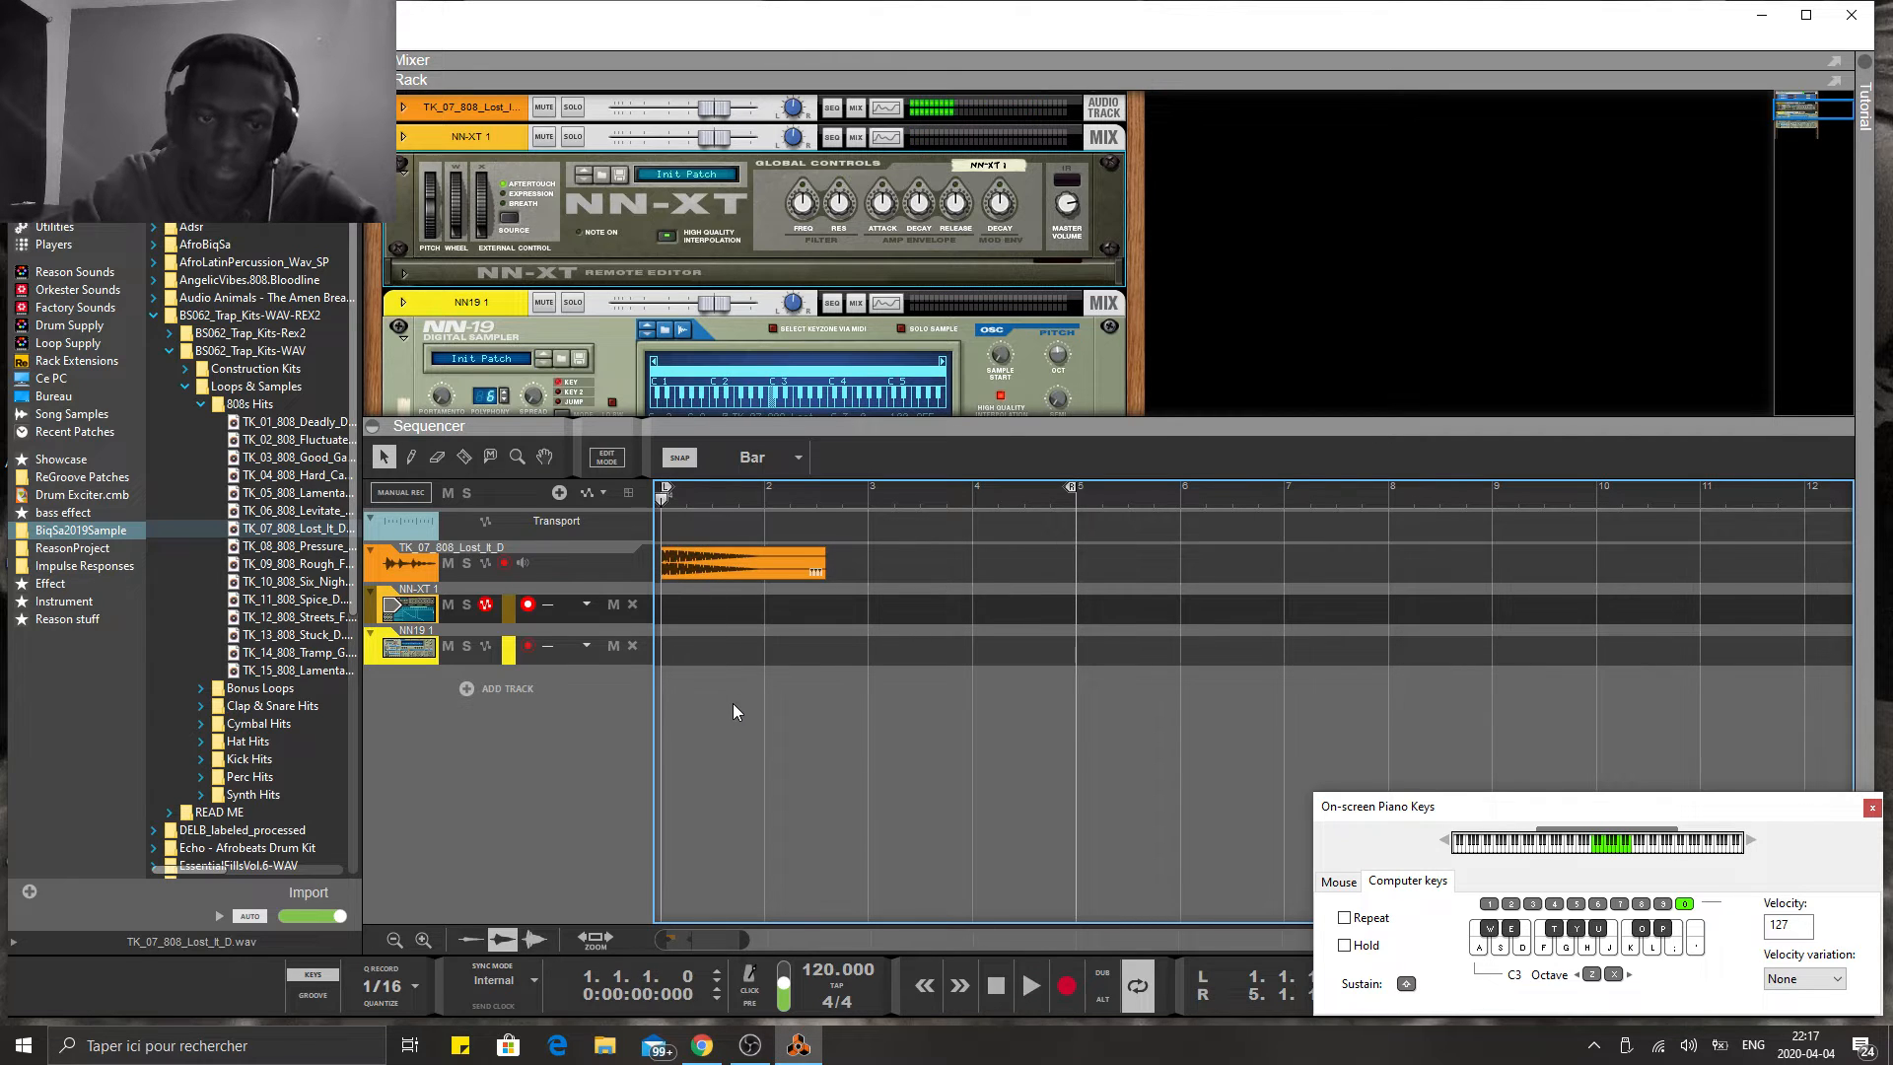
pyautogui.click(427, 647)
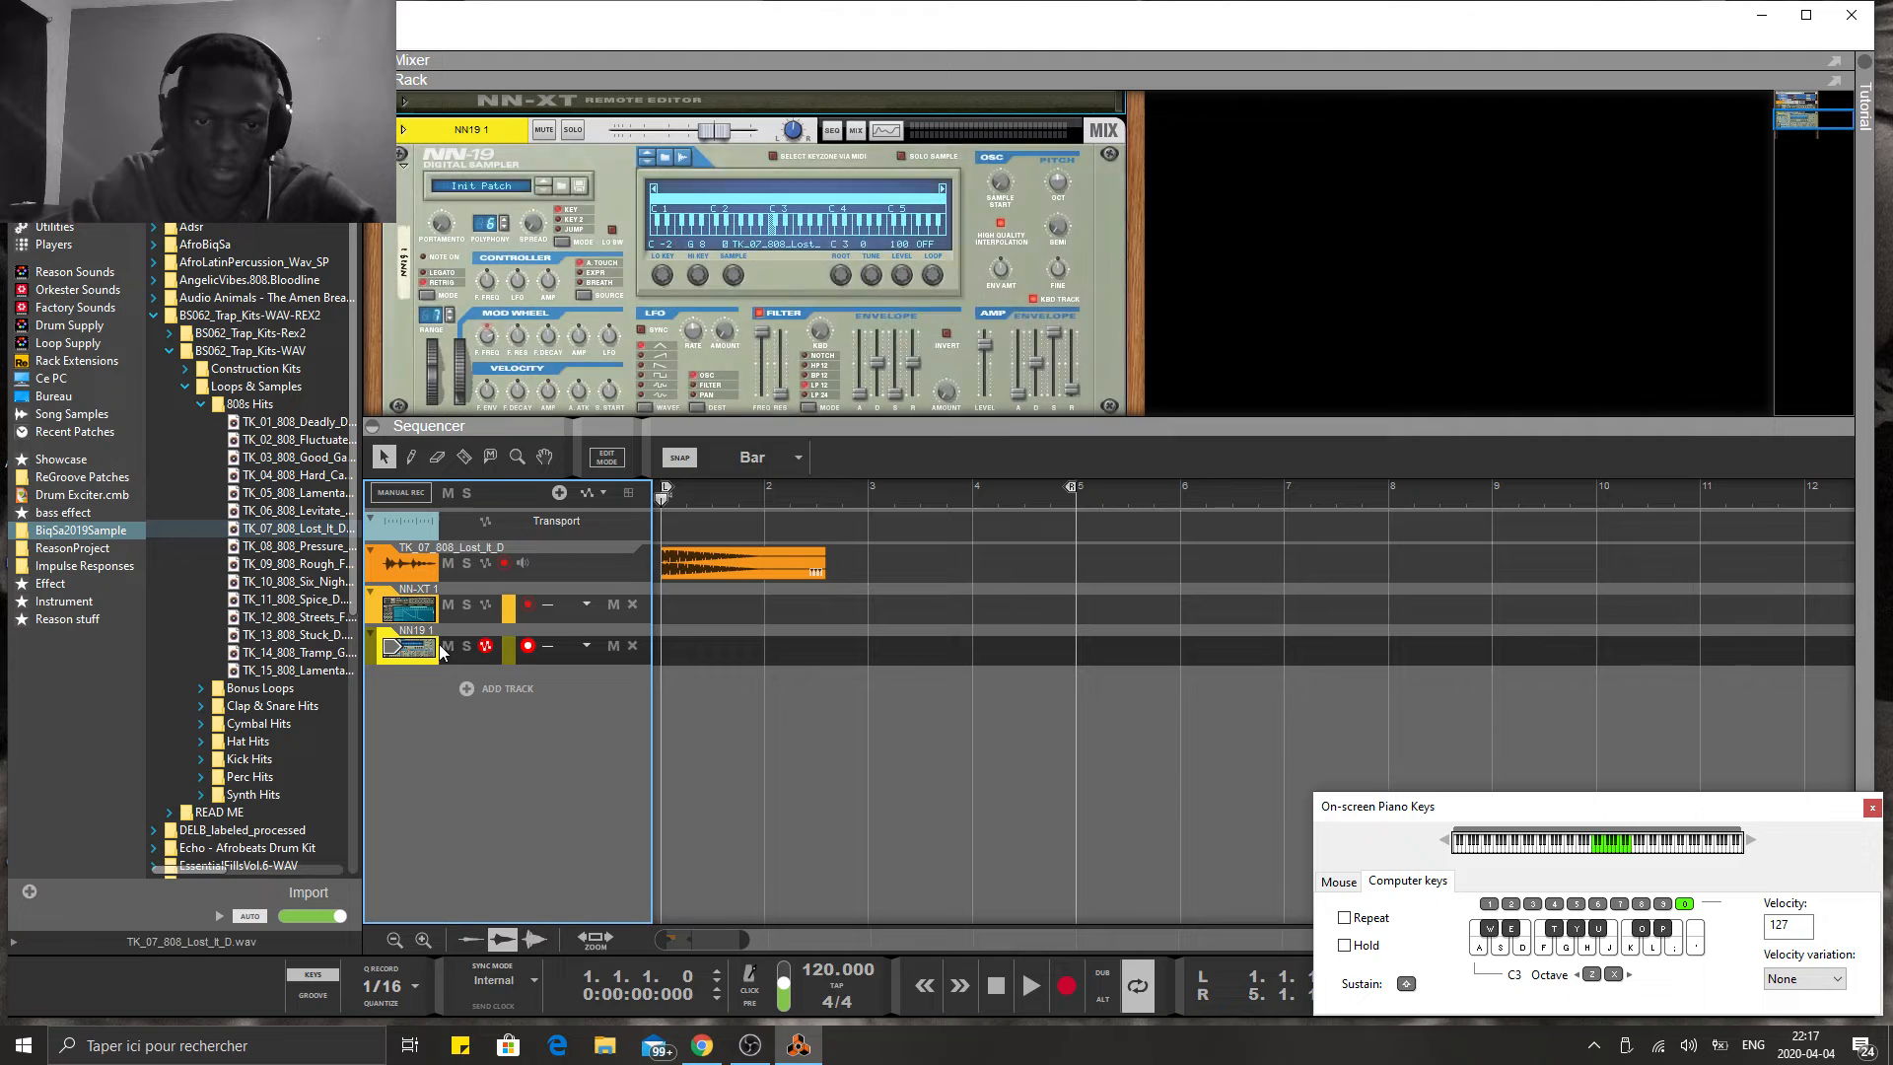
# - Play the lowest computer-key note repeatedly on the NN19 1 track to hear how it sounds
pyautogui.press('a')
pyautogui.press('a')
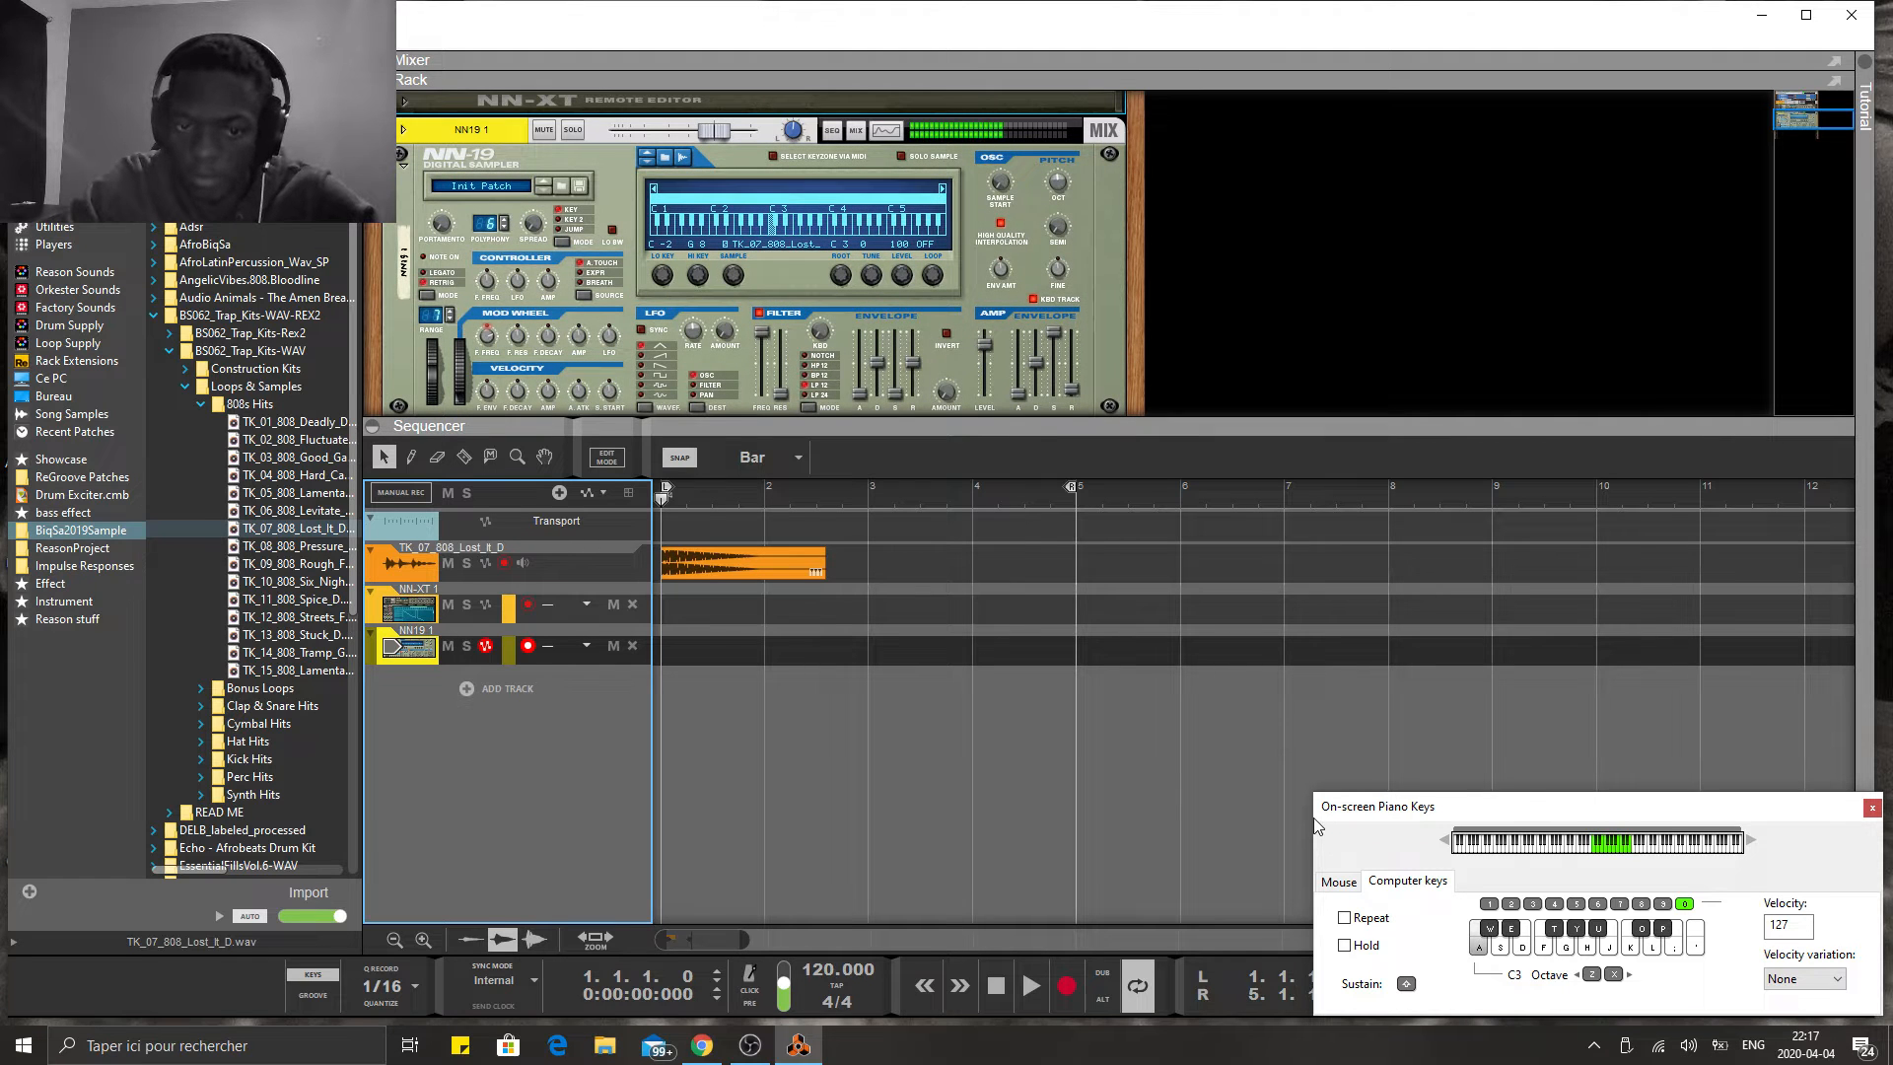
pyautogui.press('a')
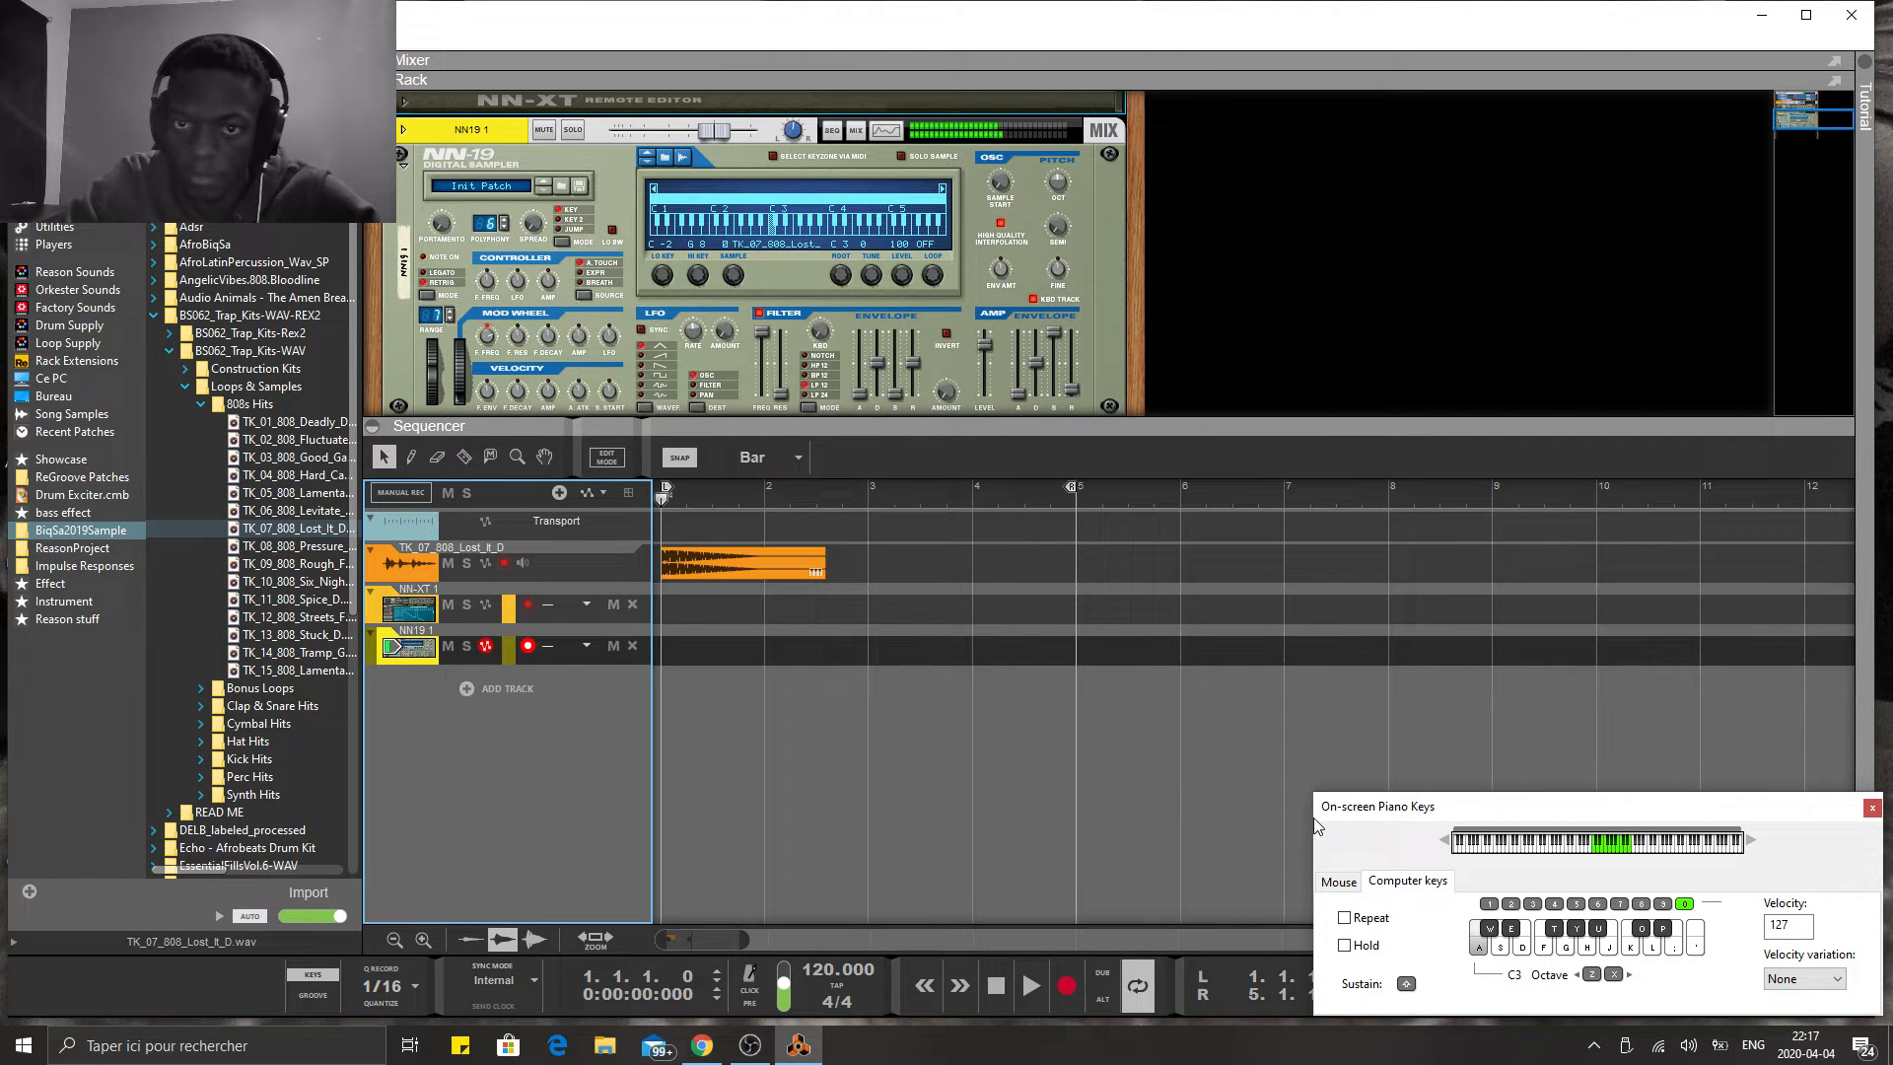
pyautogui.press('a')
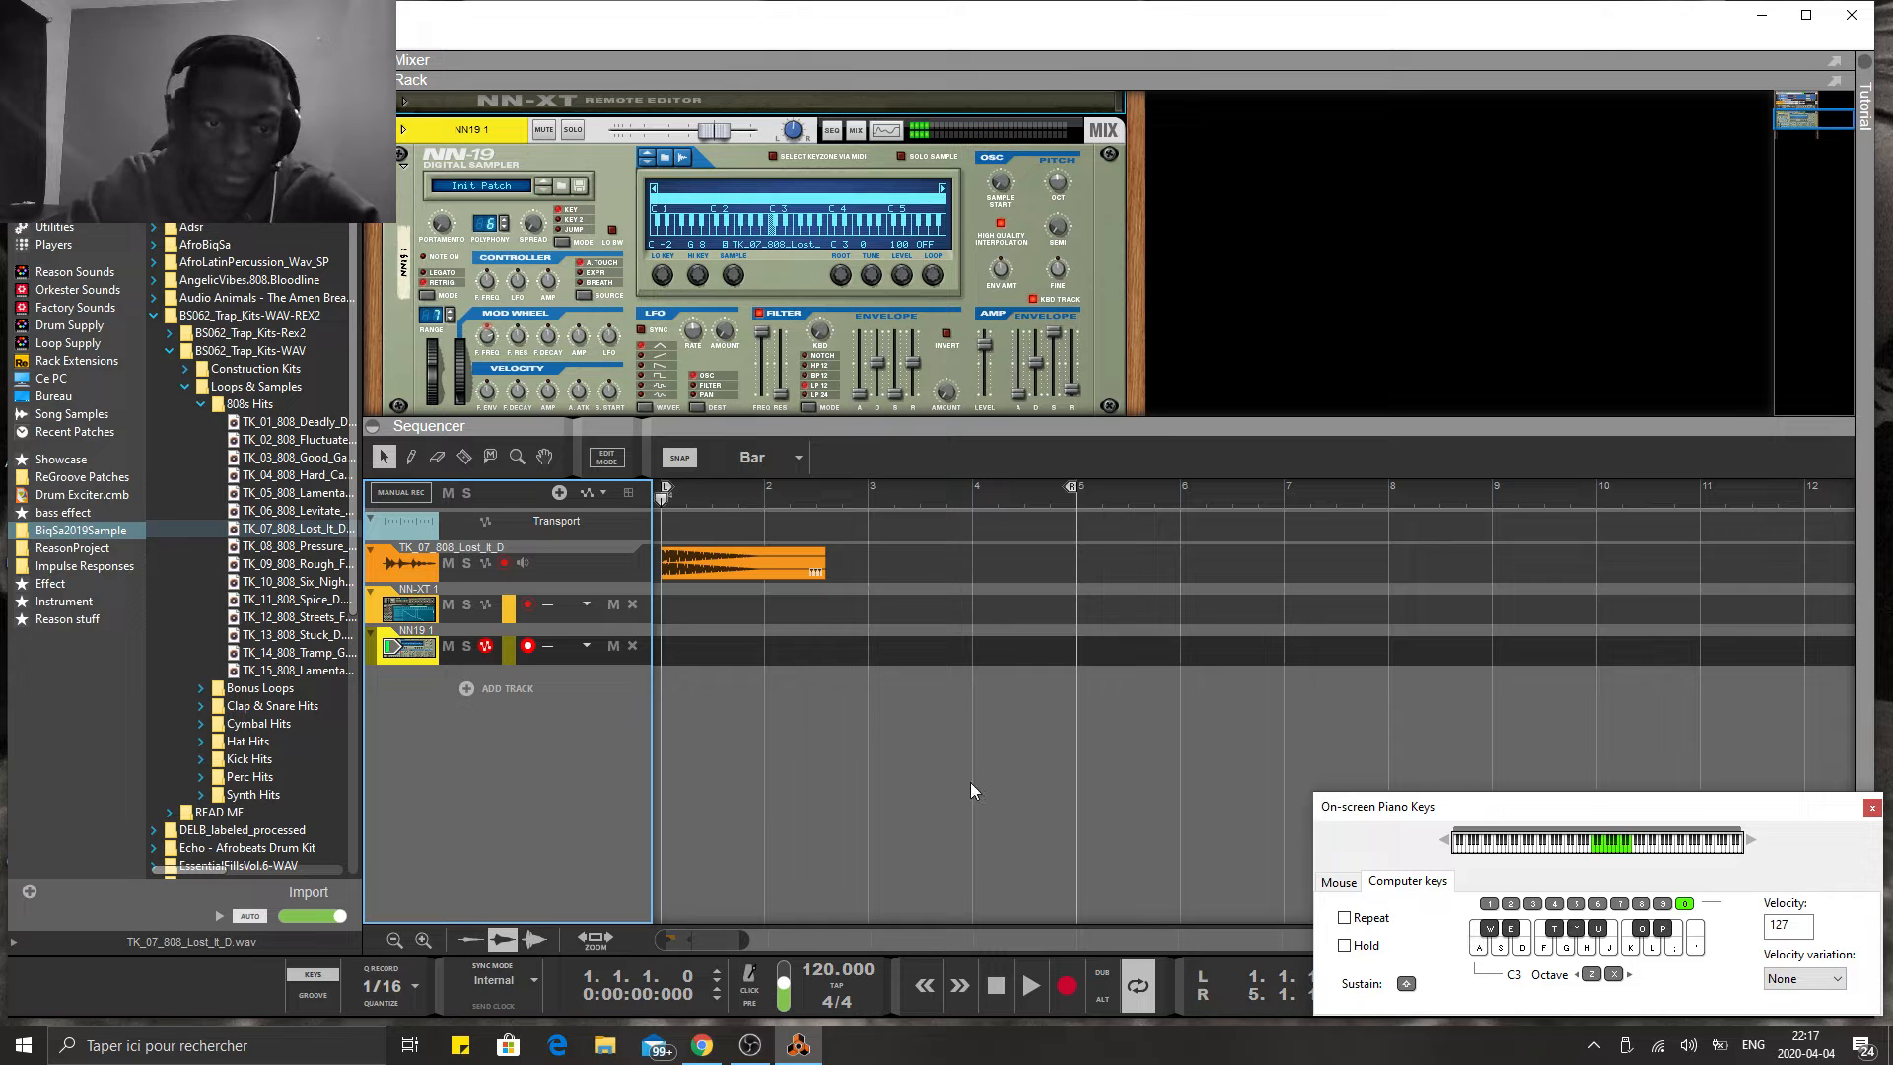
# - Play the same low note on the NN-XT 1 track and replay the original 808 audio clip for comparison
pyautogui.click(407, 619)
pyautogui.press('a')
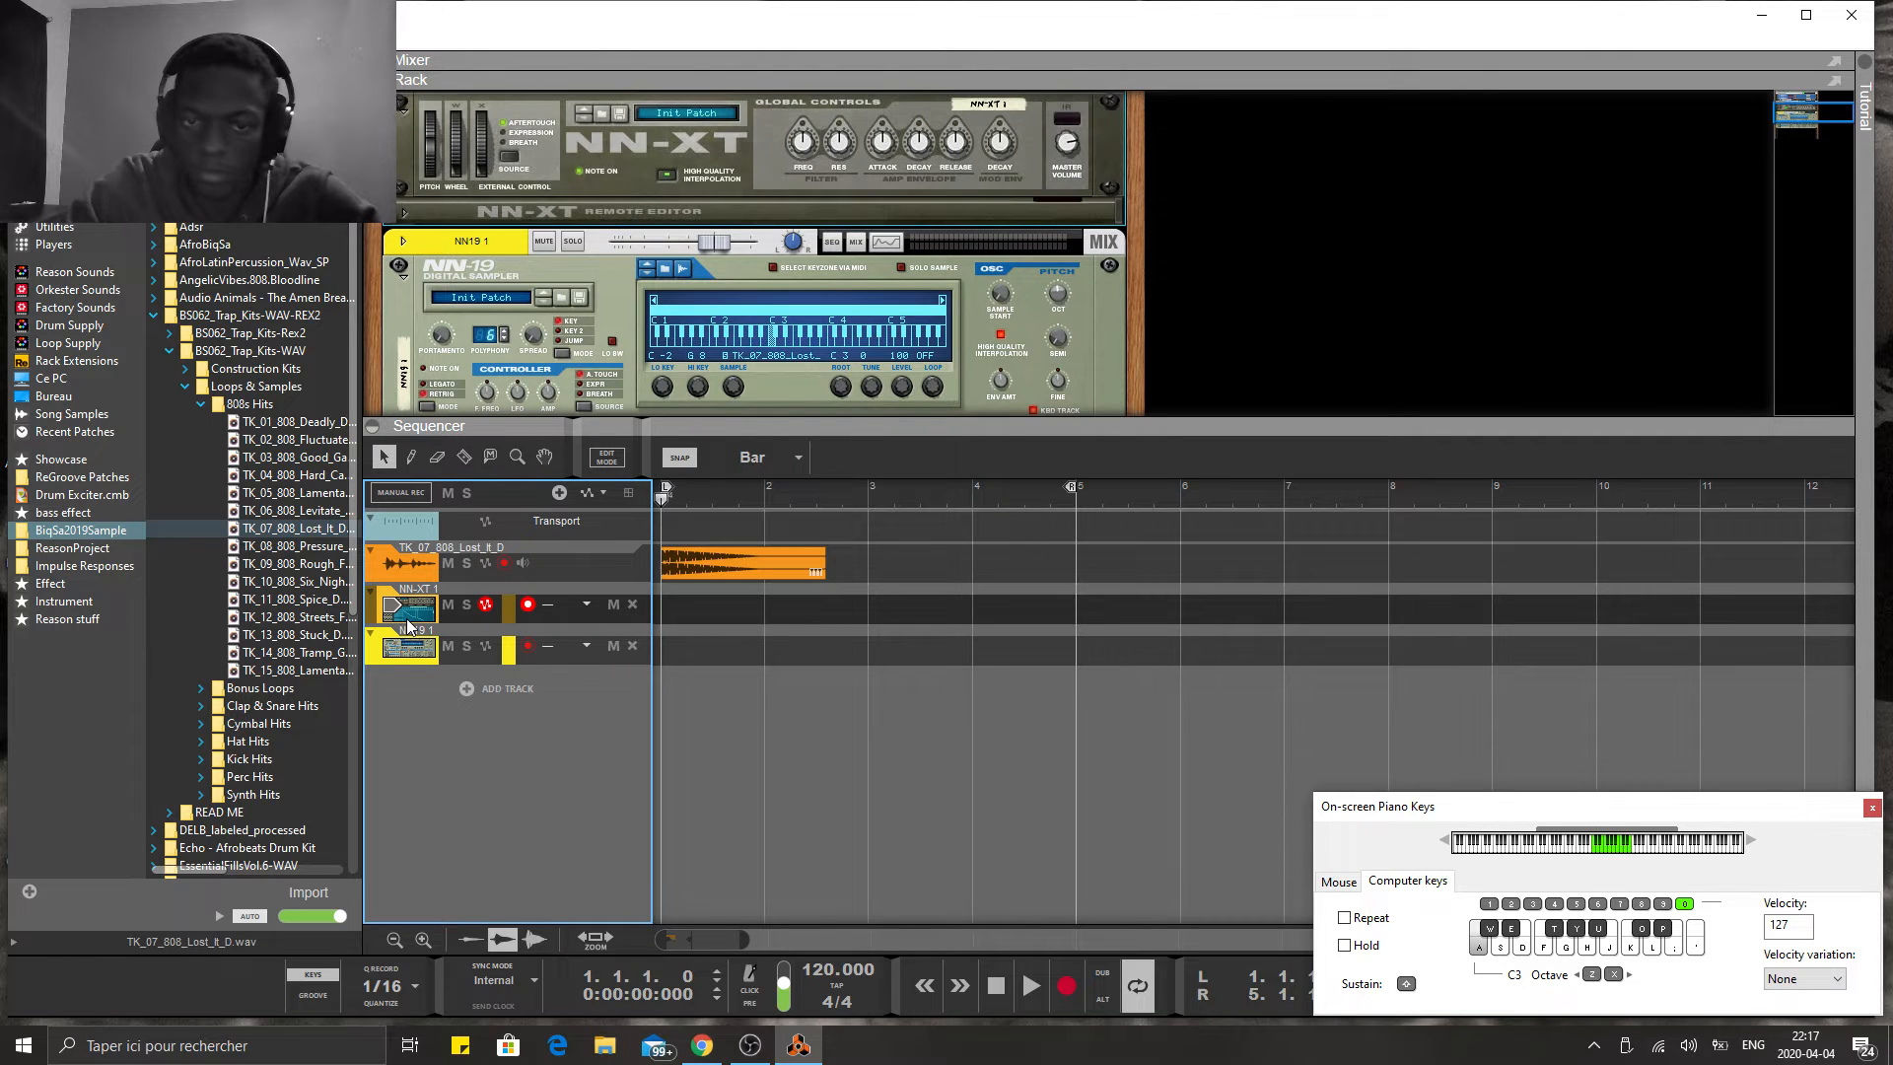
pyautogui.press('a')
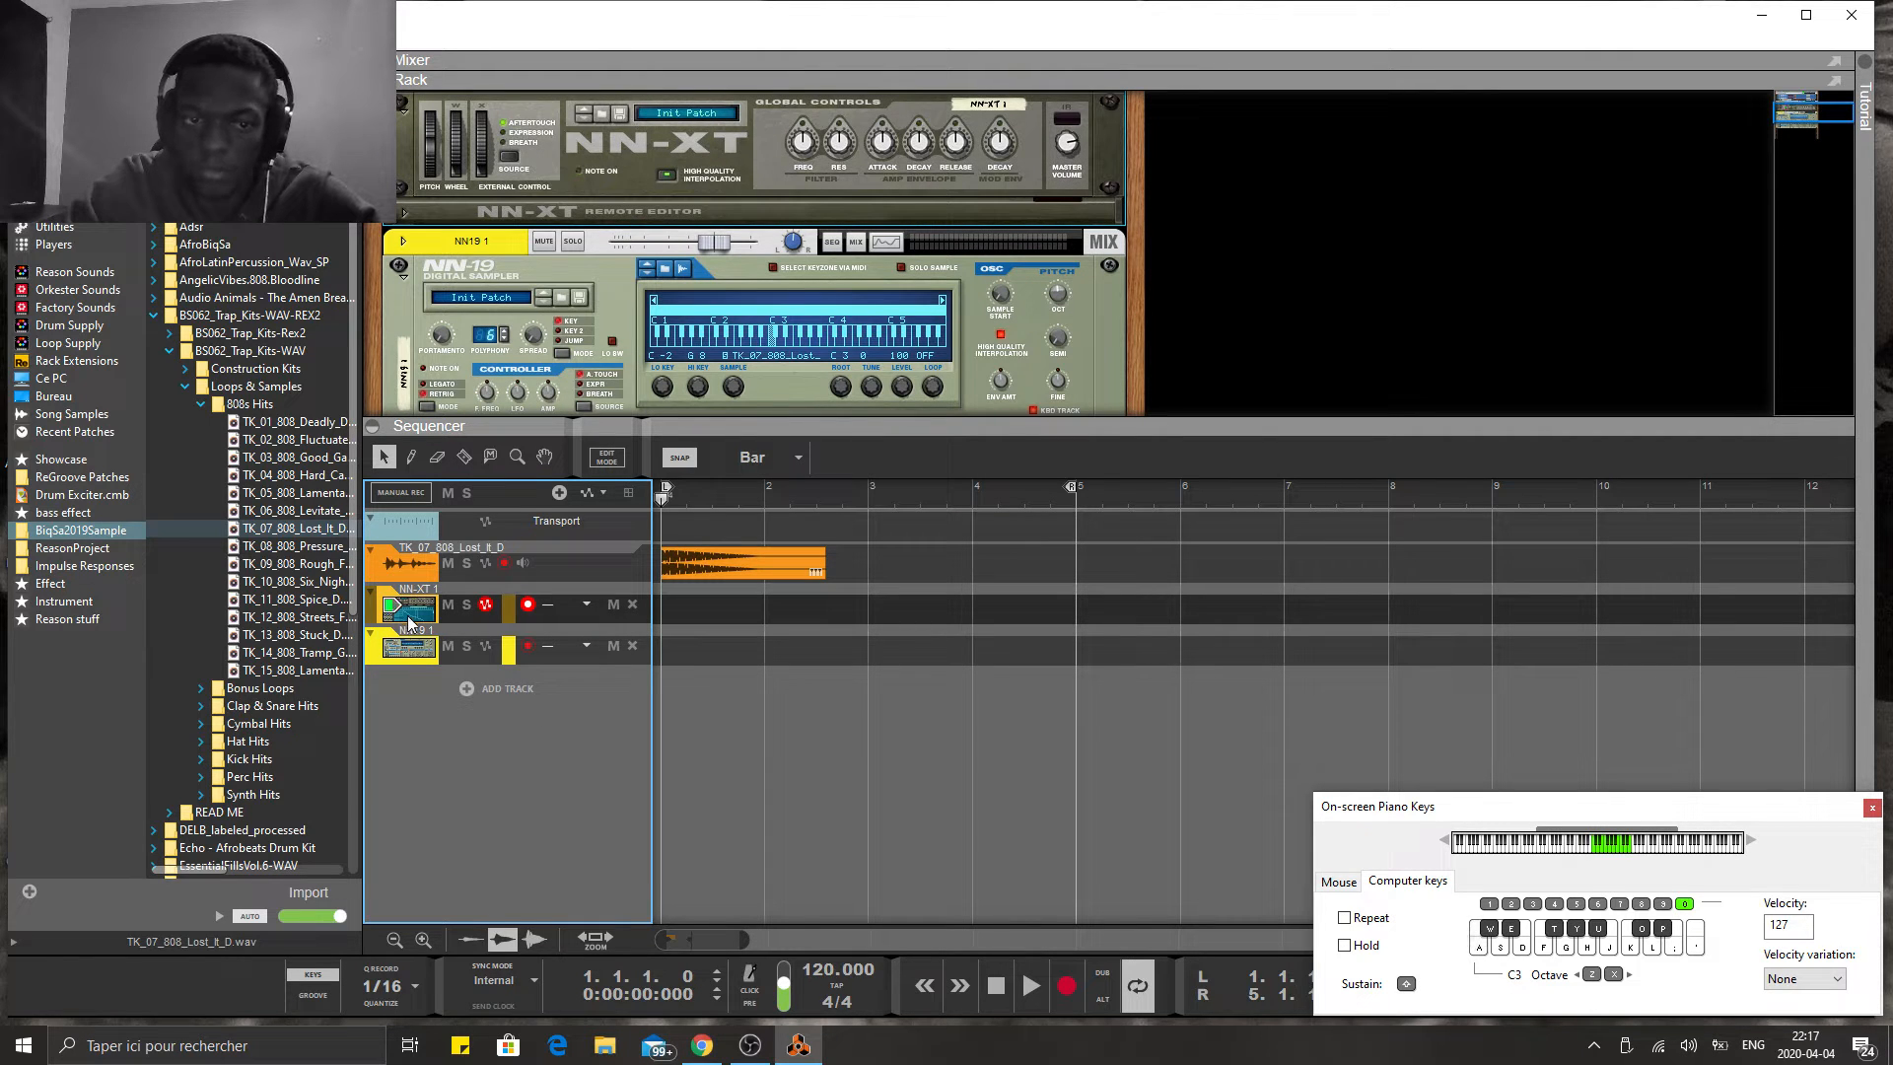
pyautogui.click(410, 577)
pyautogui.press('space')
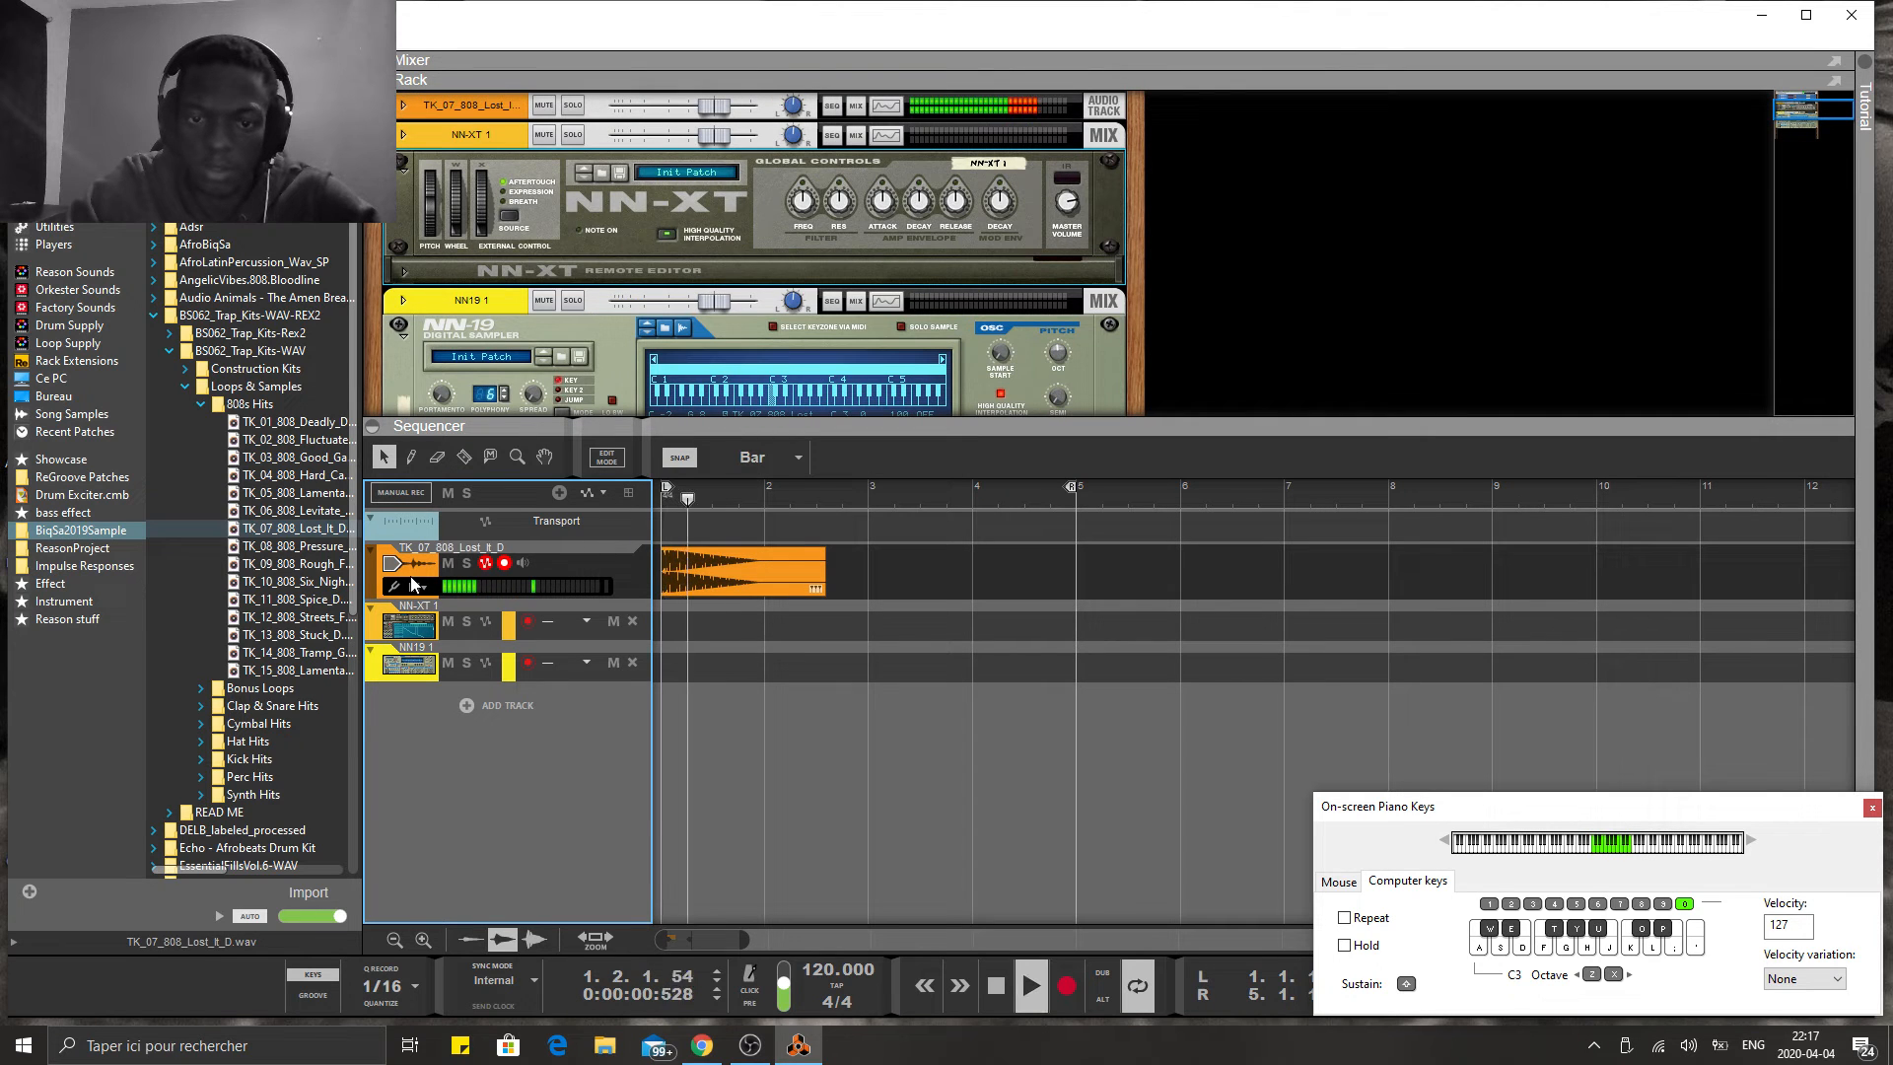
pyautogui.press('space')
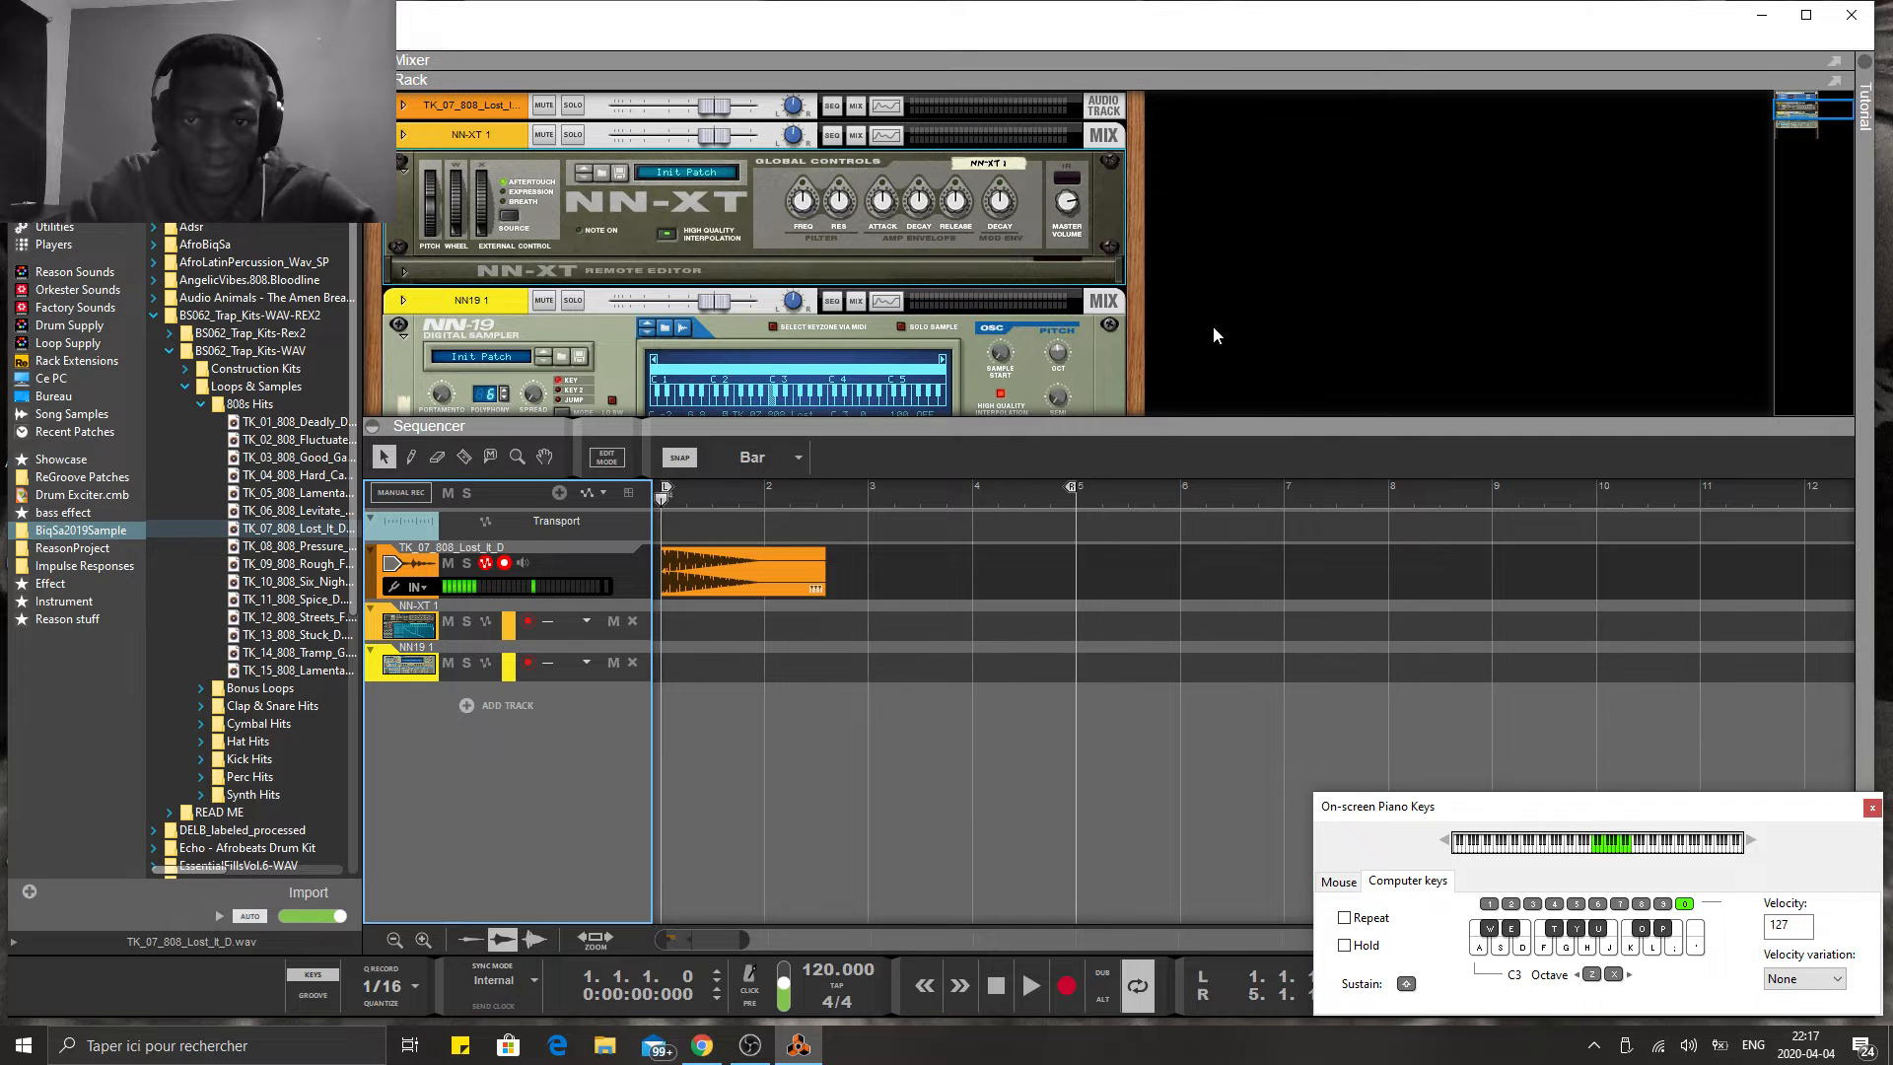
# - Enlarge the rack area and unfold the Master Section with its insert effects shown
pyautogui.scroll(-3, 1213, 327)
pyautogui.scroll(-2, 1235, 349)
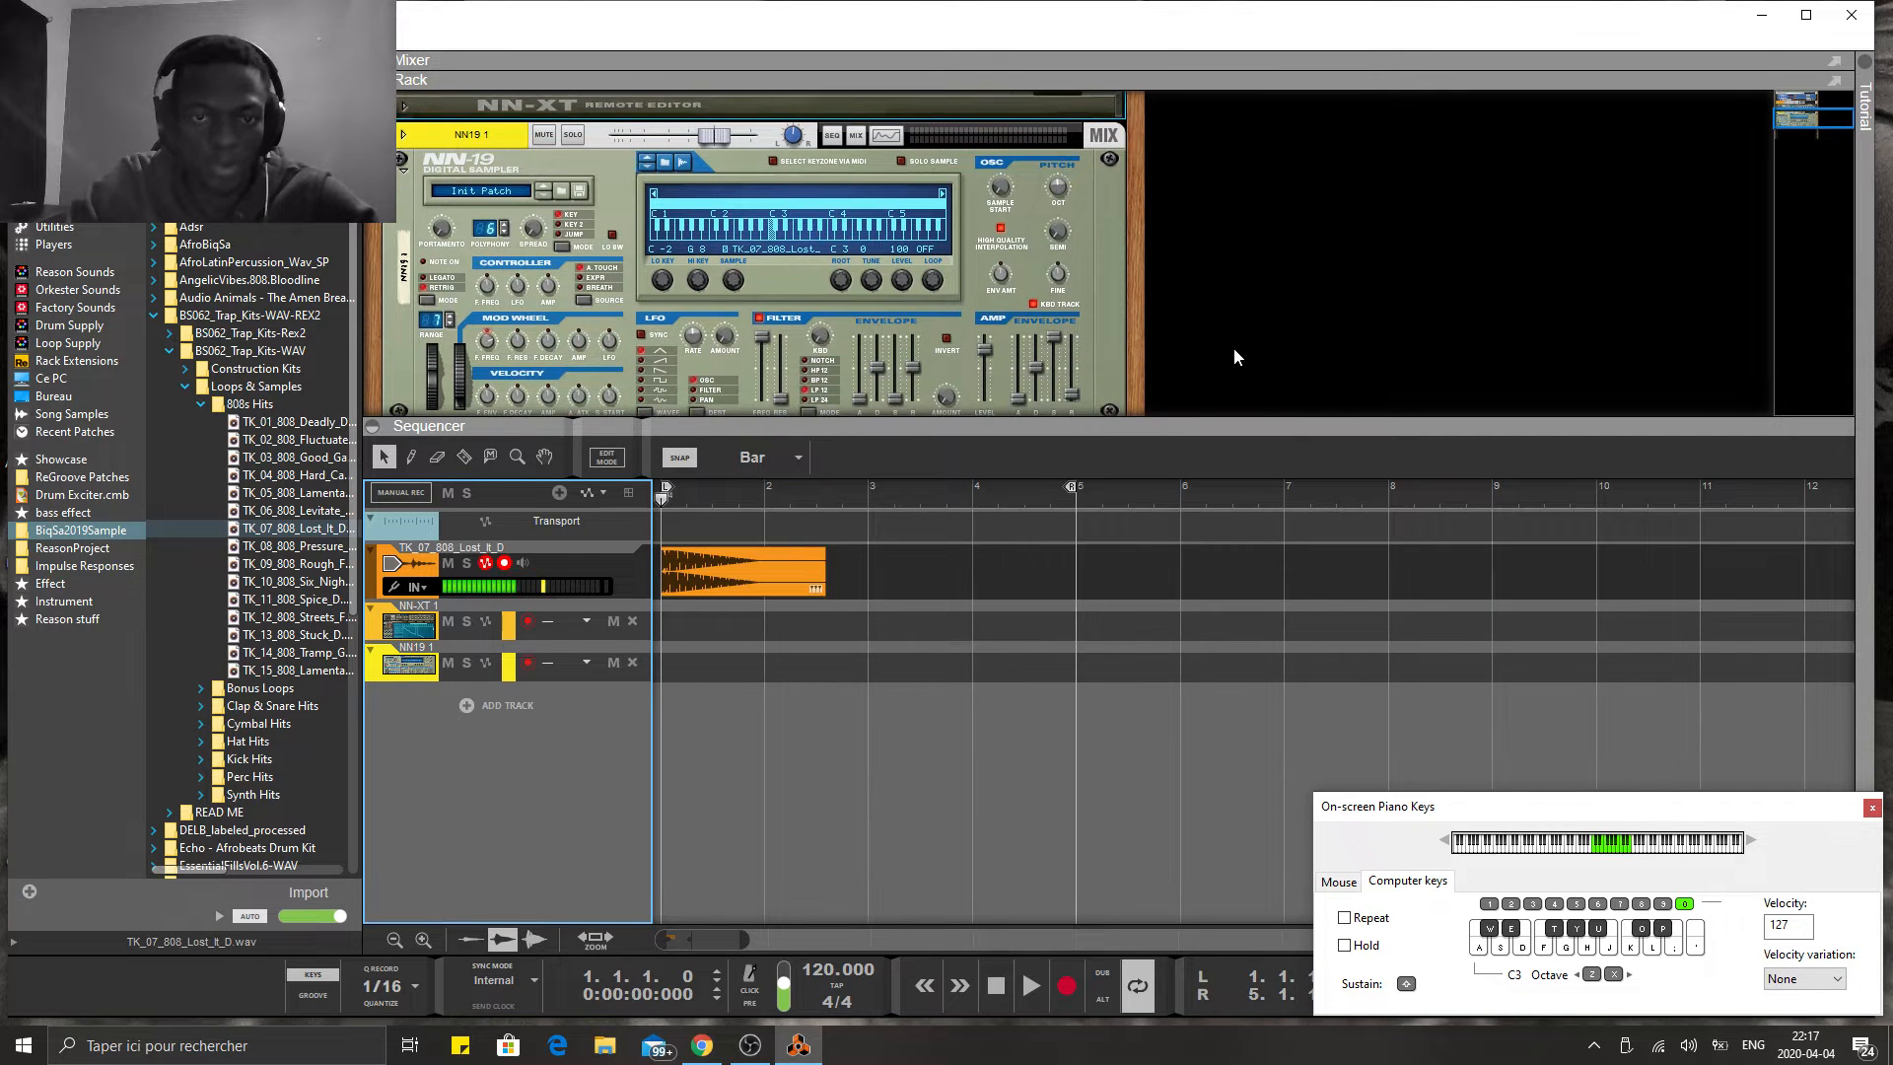
pyautogui.click(412, 626)
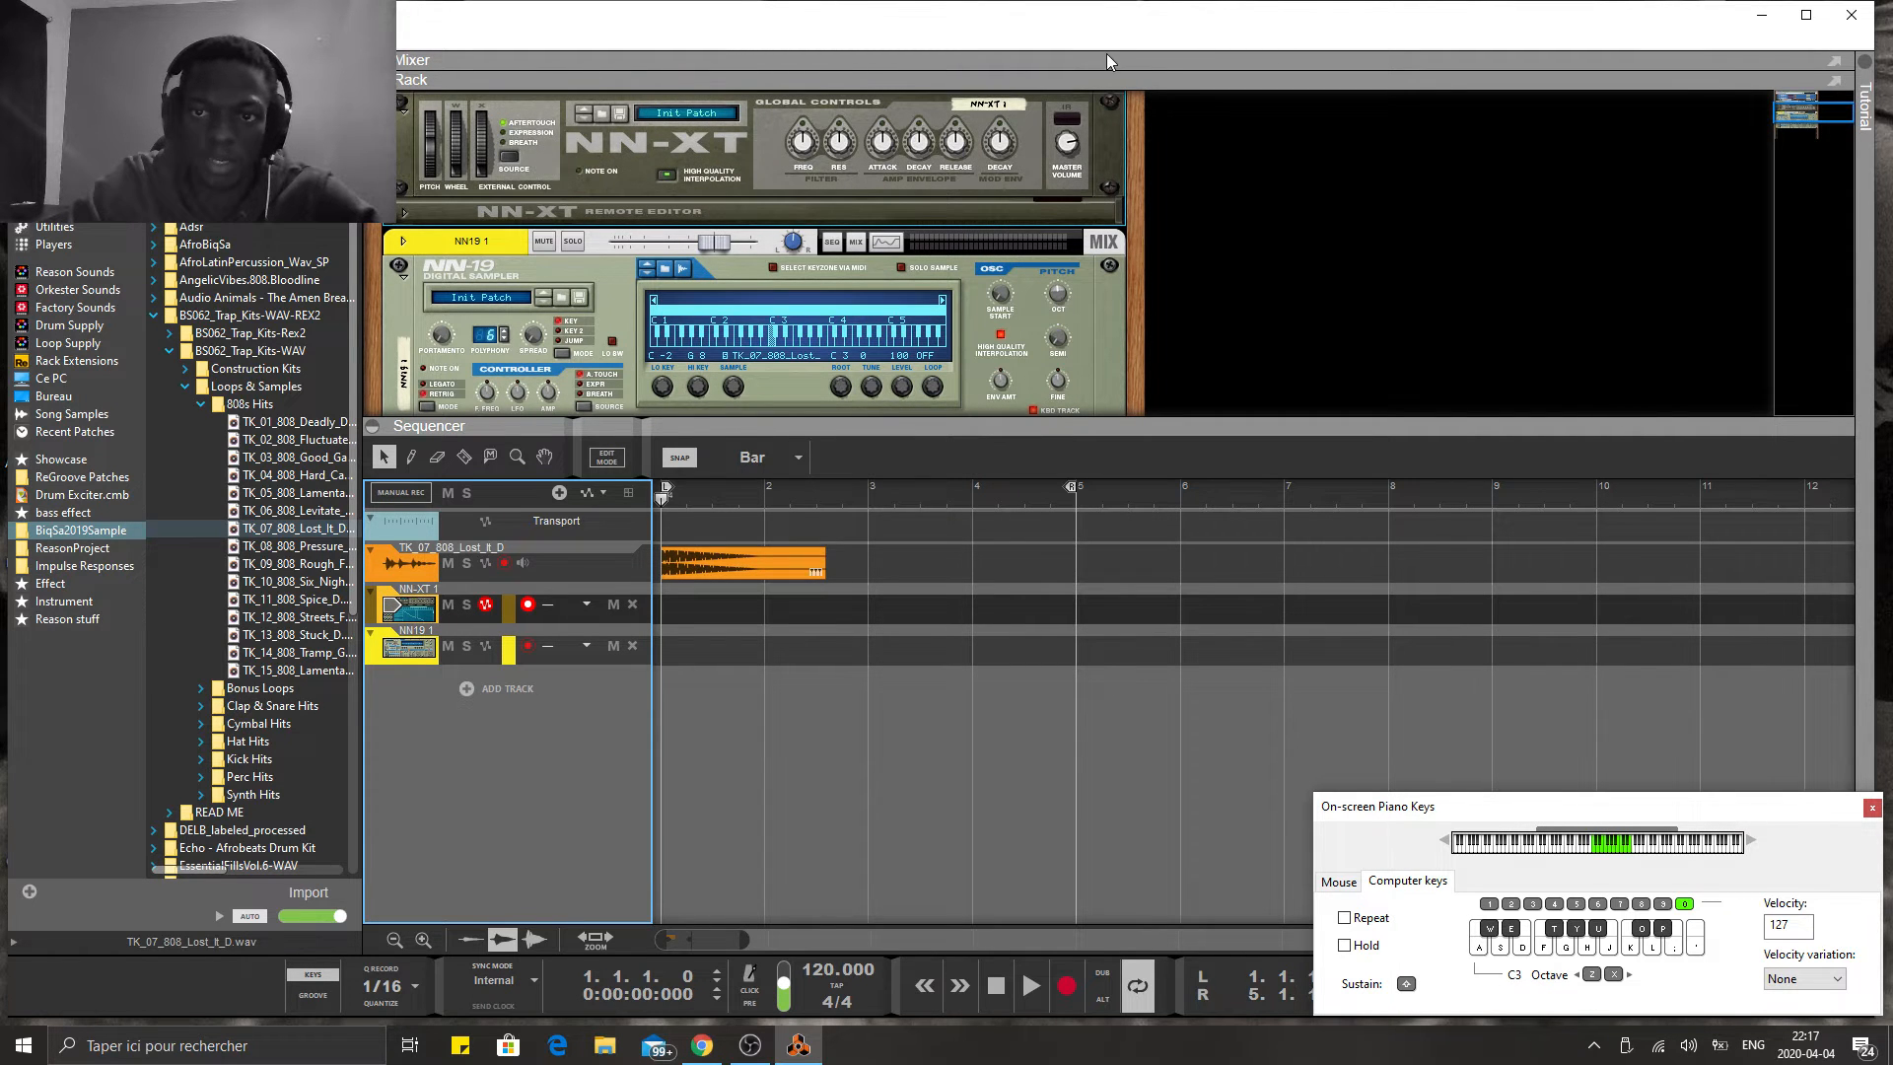
pyautogui.moveTo(1107, 62); pyautogui.dragTo(621, 926)
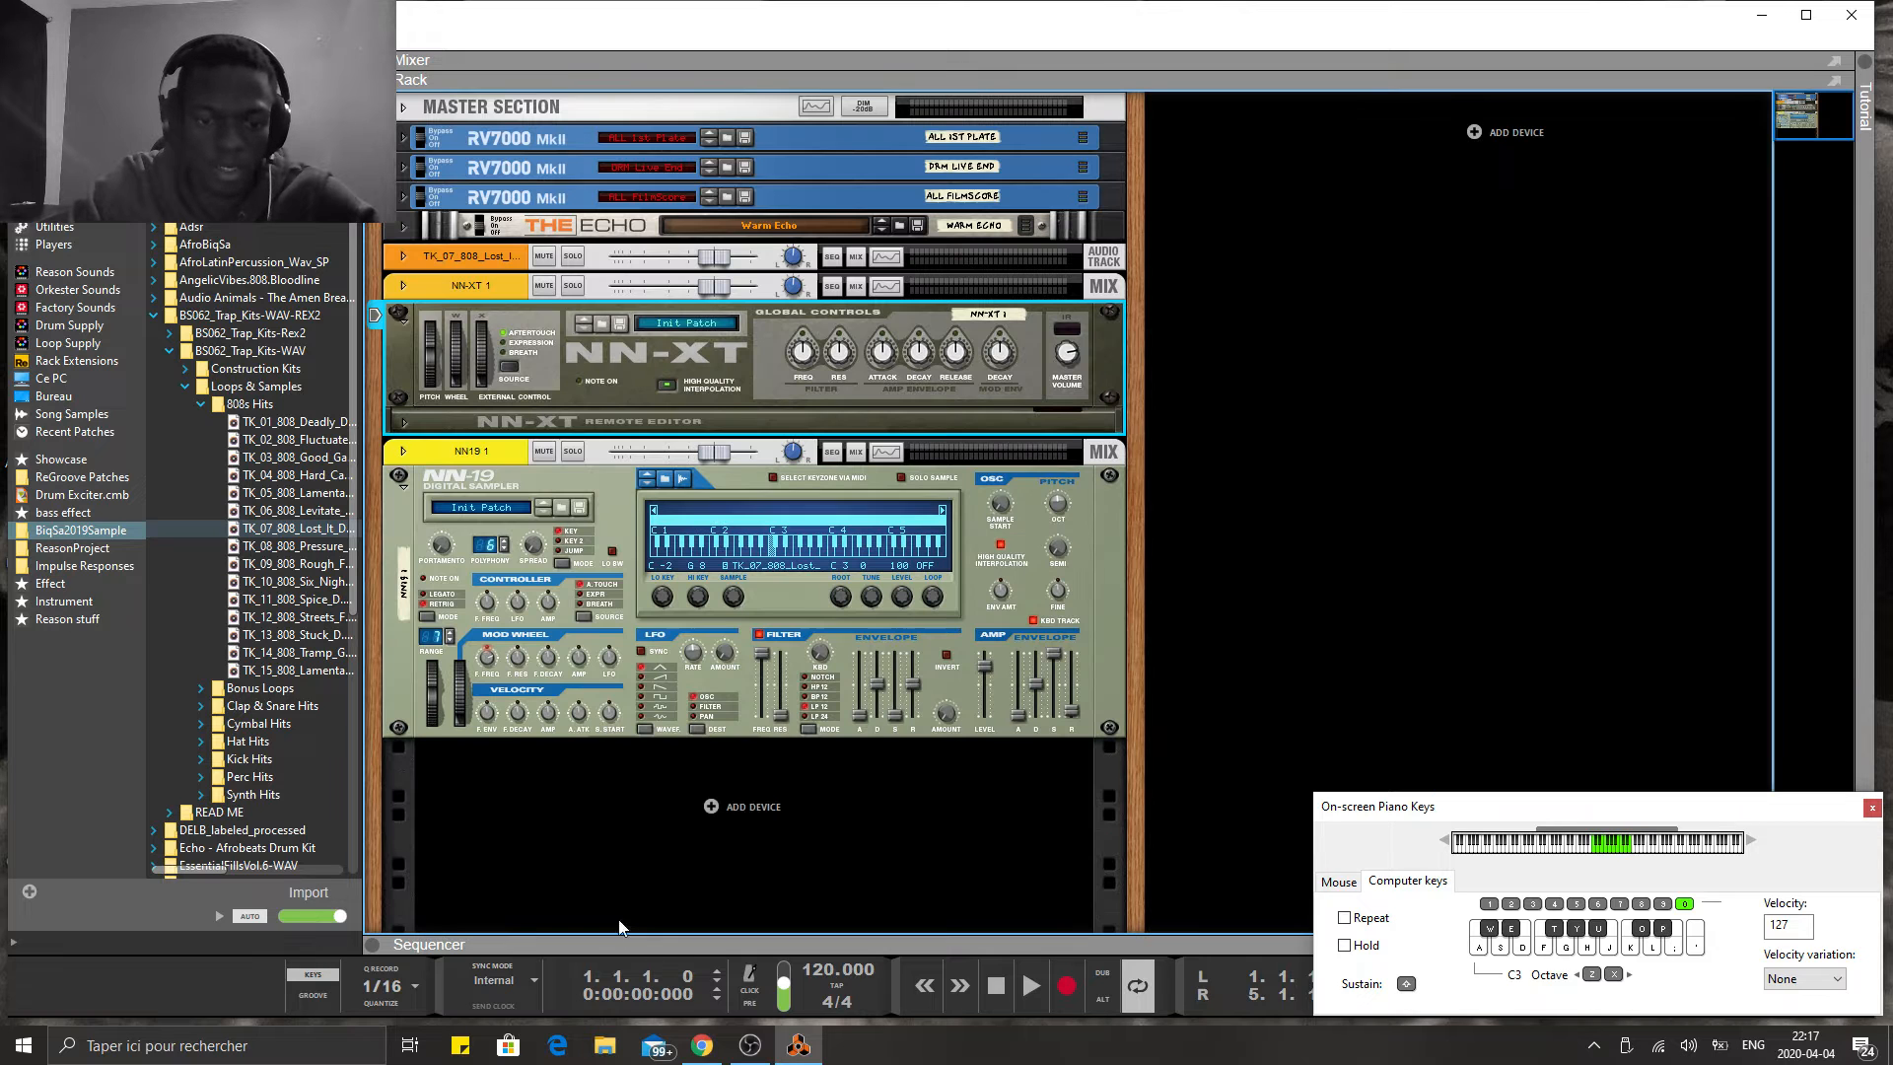
pyautogui.scroll(1, 1321, 407)
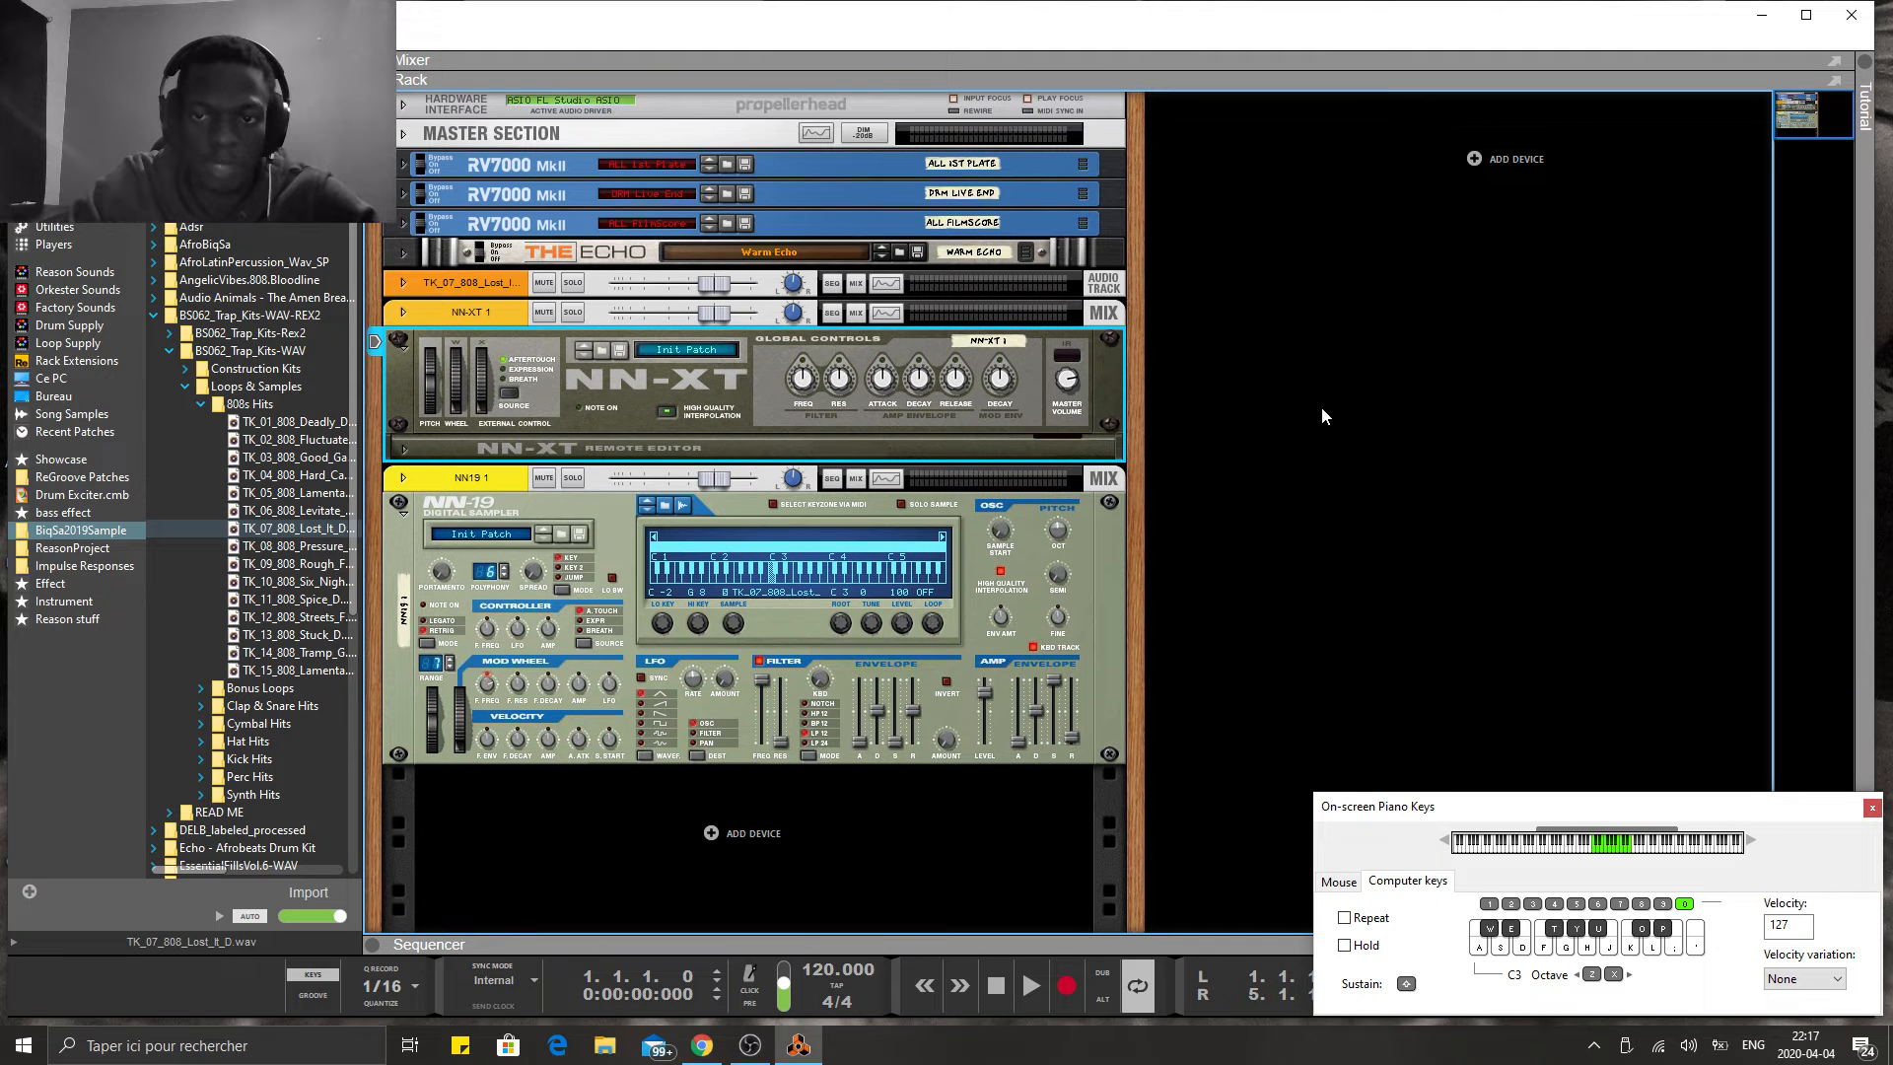
pyautogui.click(403, 133)
pyautogui.click(427, 240)
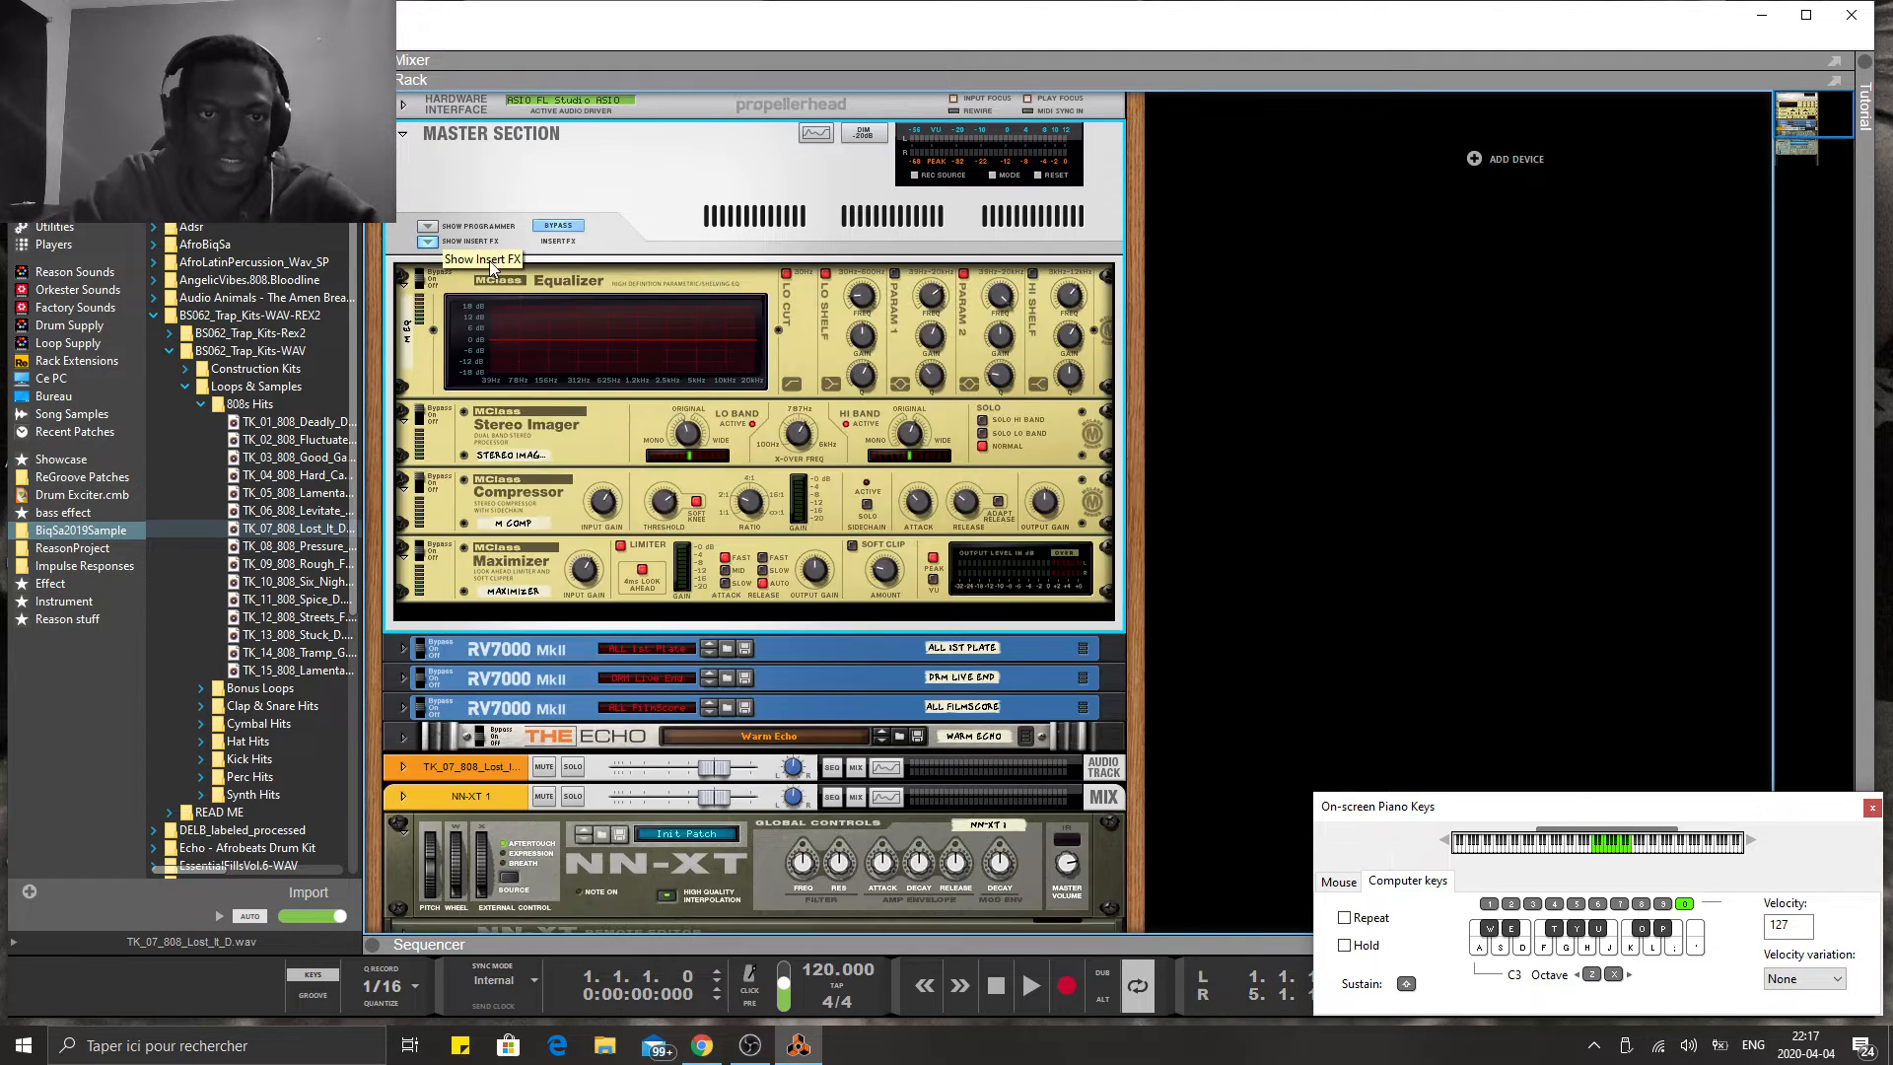
# - Delete the MClass Equalizer, Stereo Imager, Compressor and Maximizer from the Master Section and turn off its insert FX bypass
pyautogui.click(566, 270)
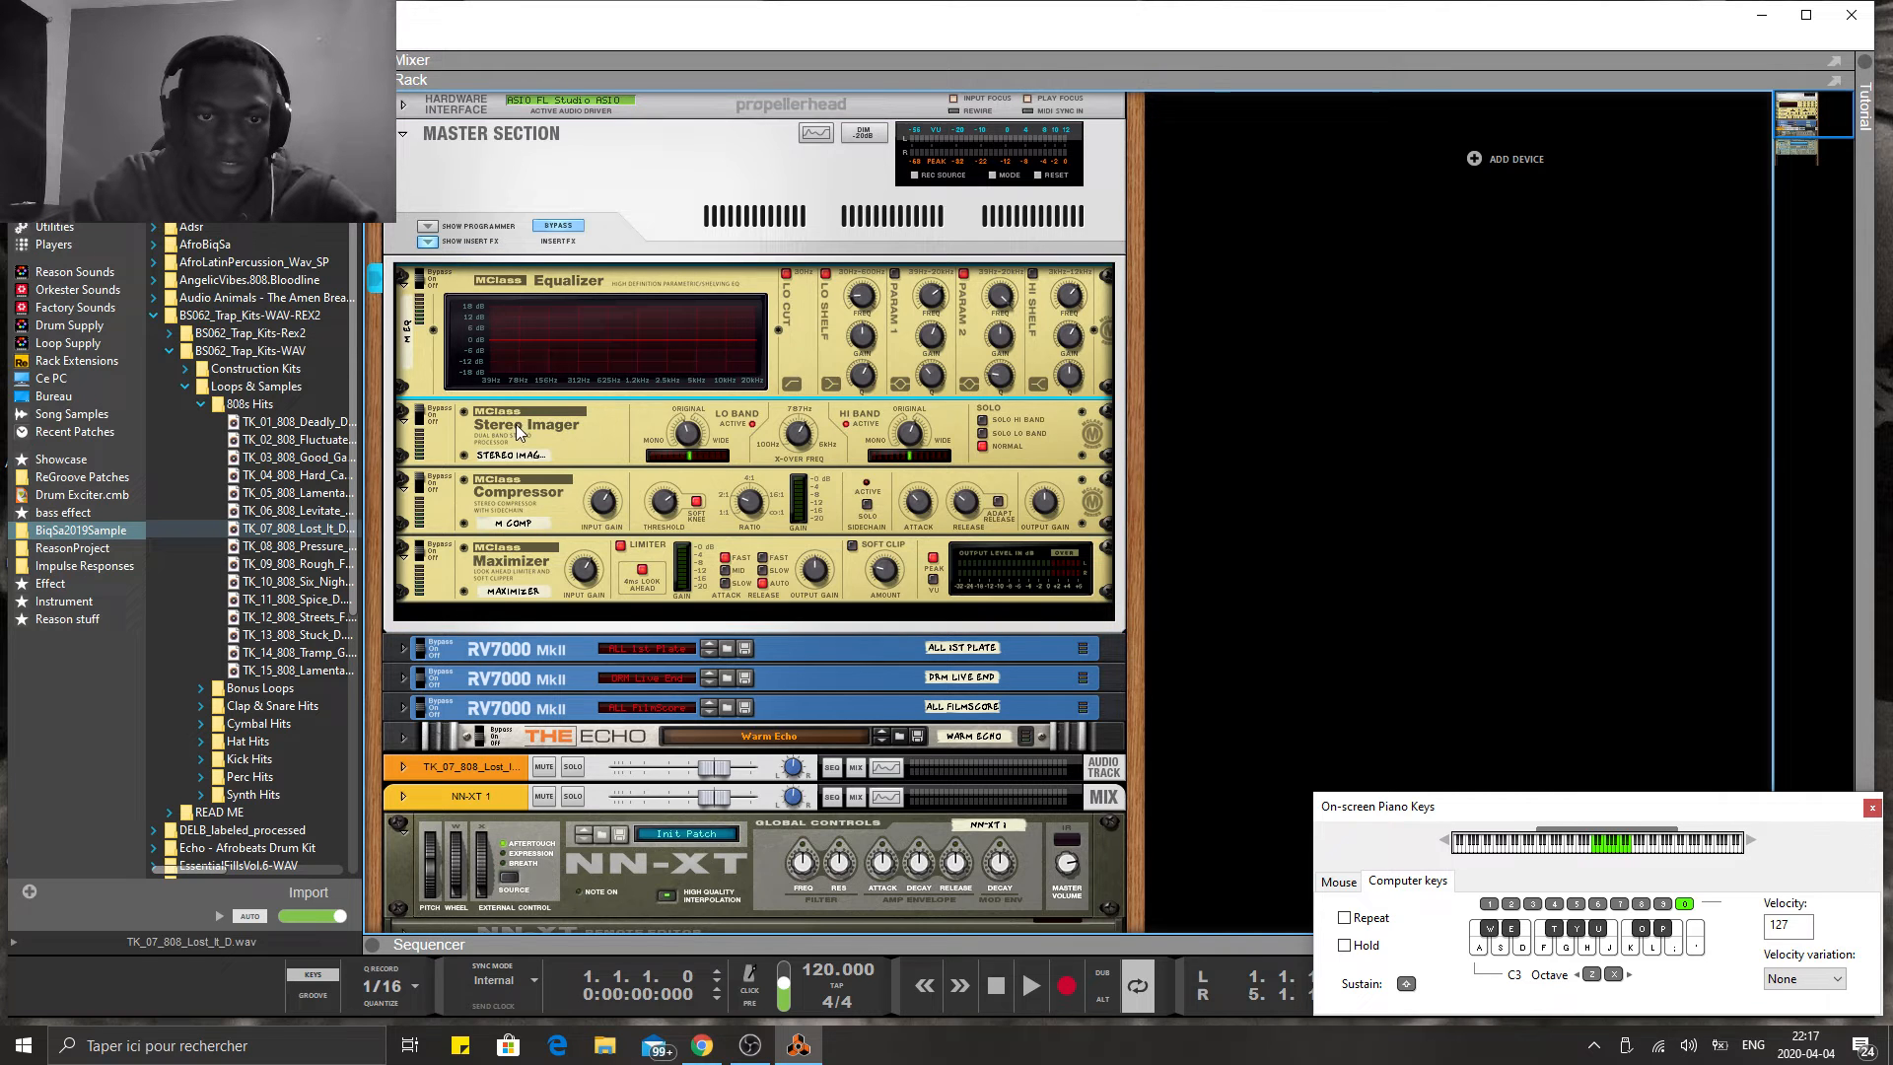
pyautogui.keyDown('shift'); pyautogui.click(470, 553); pyautogui.keyUp('shift')
pyautogui.press('Delete')
pyautogui.press('Escape')
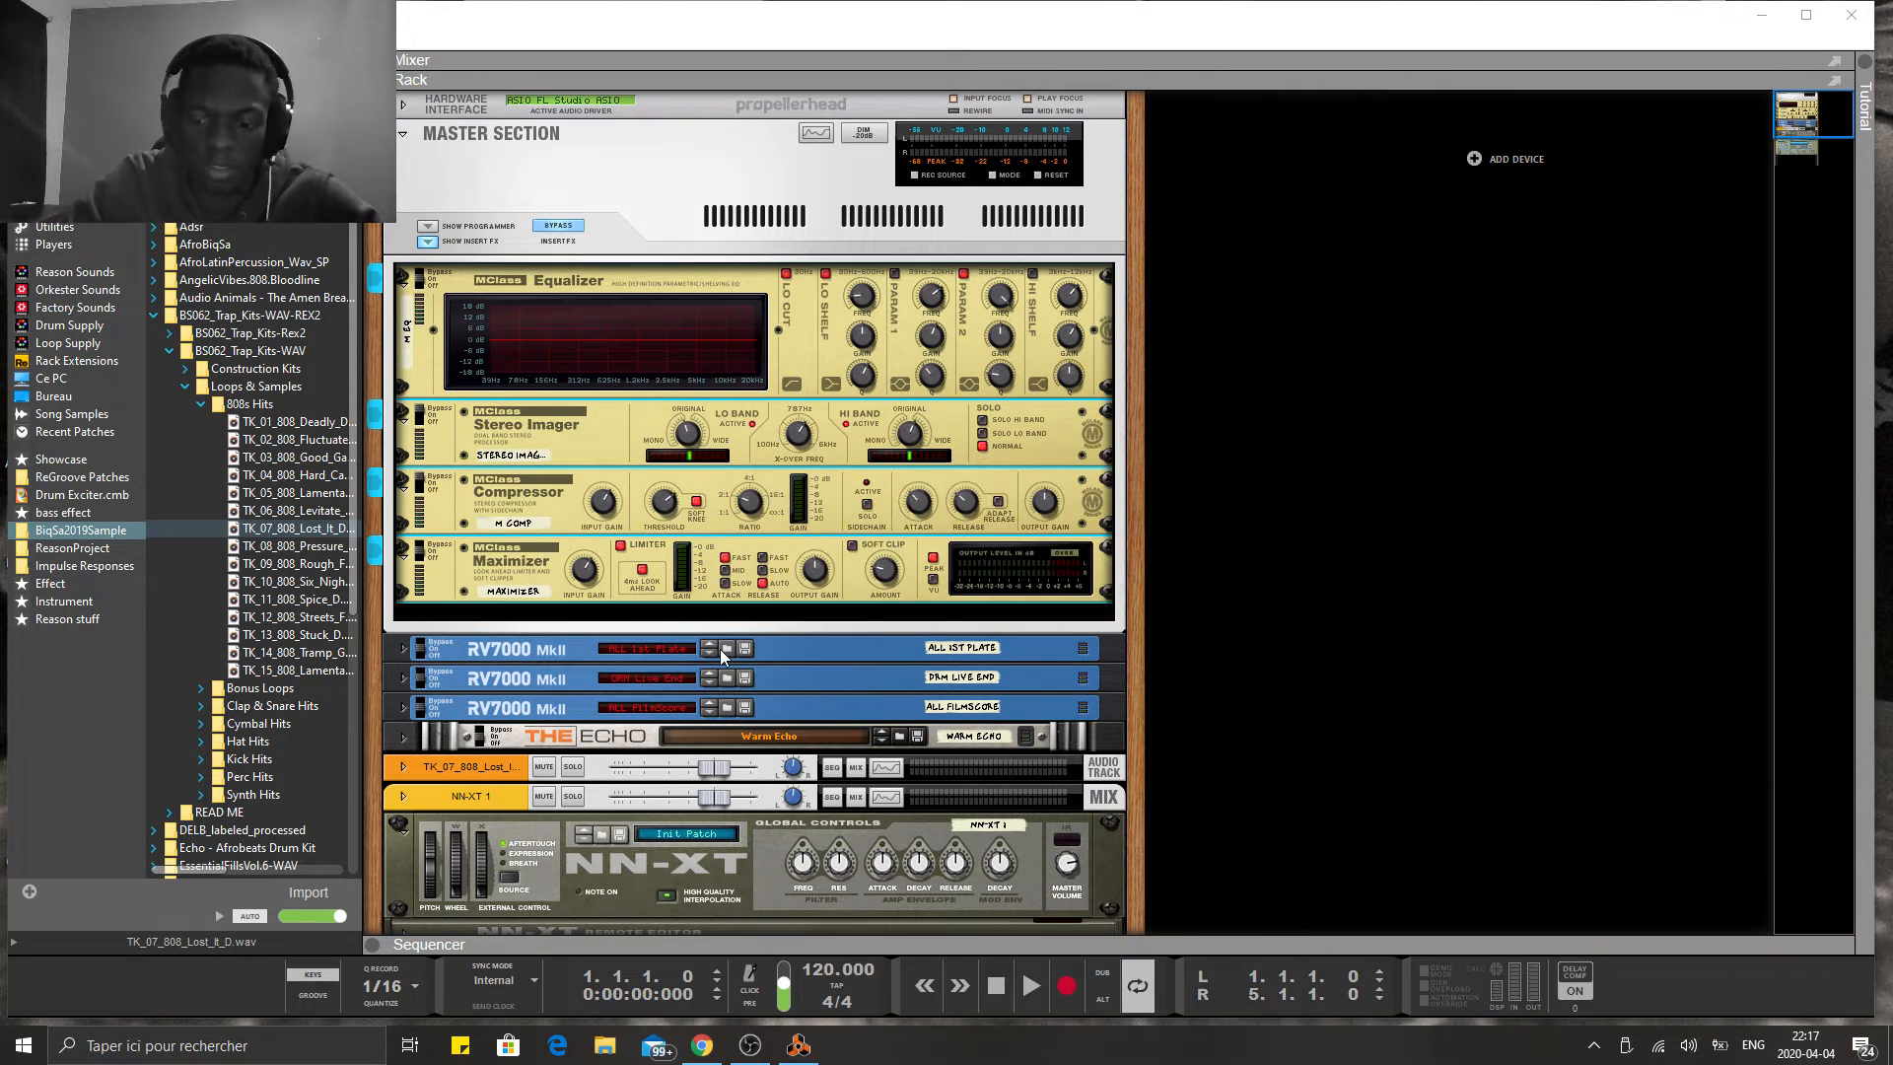
pyautogui.click(567, 227)
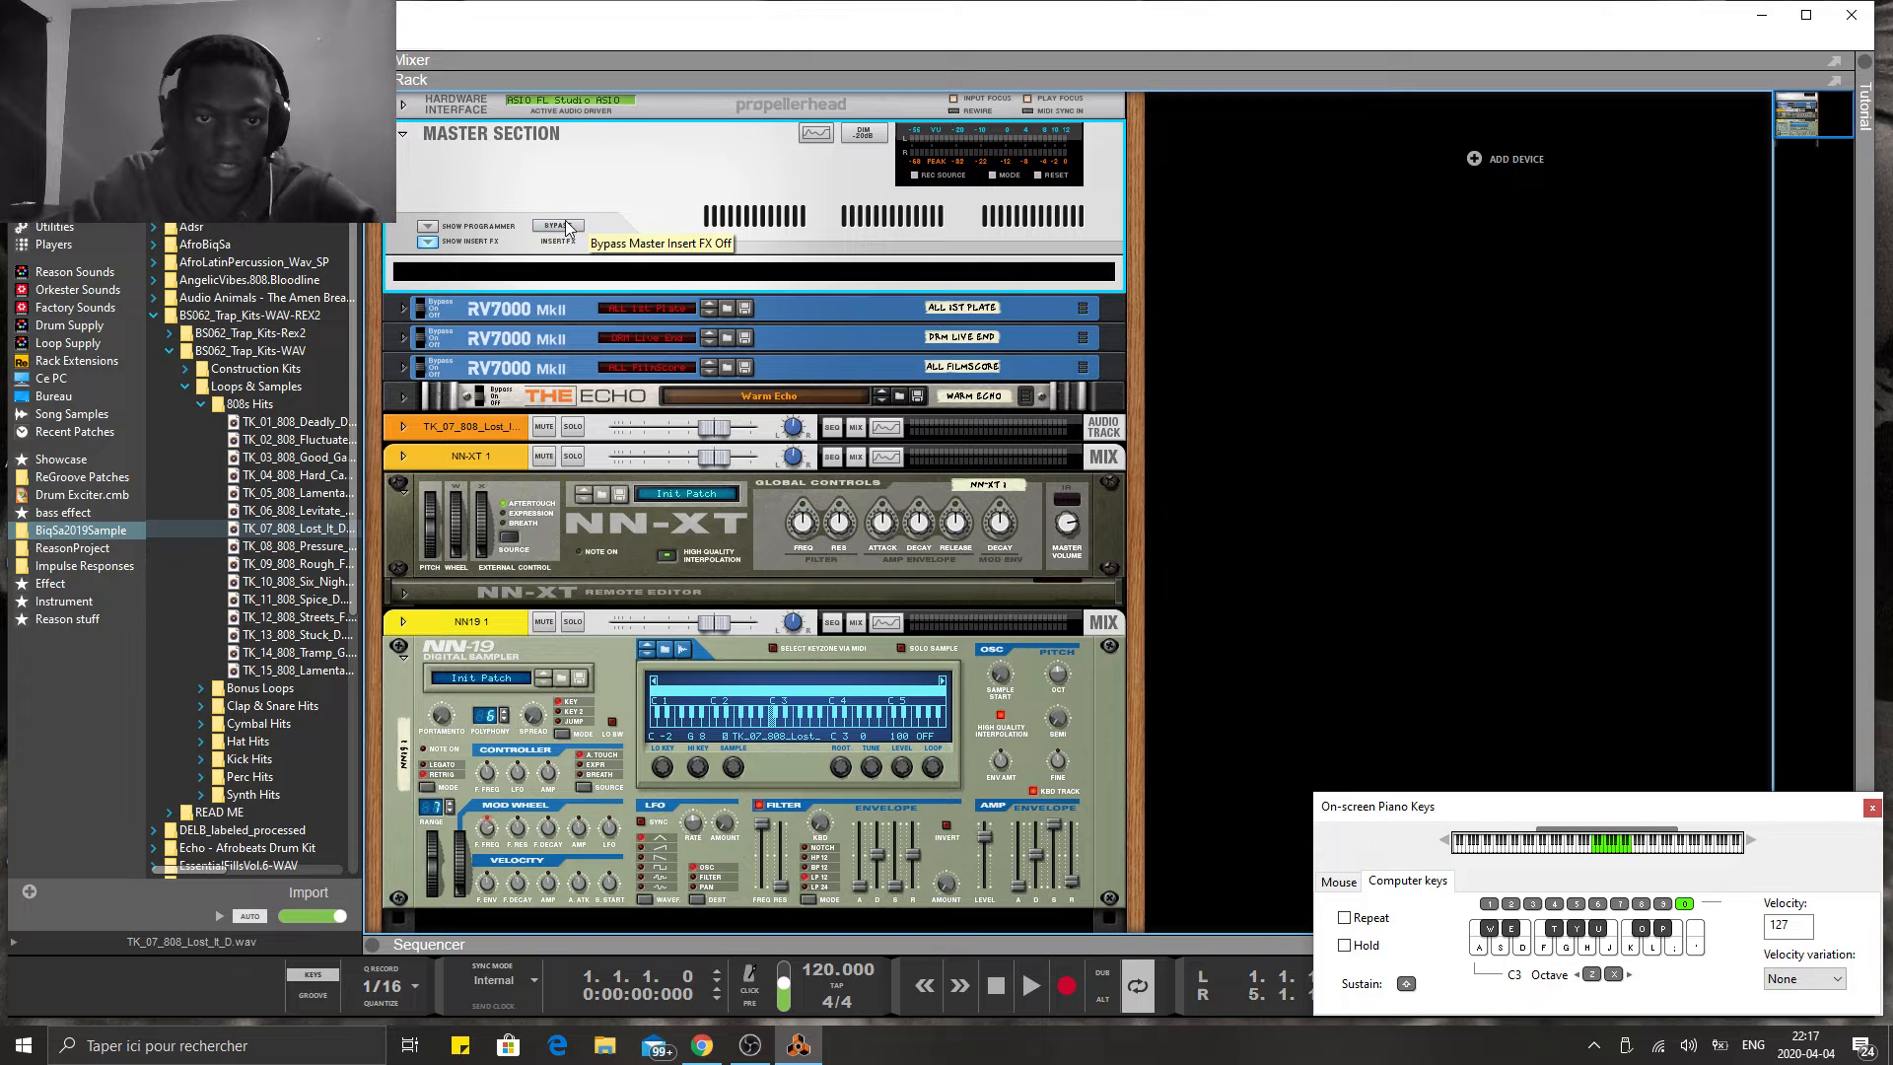
# - Bring back the sequencer and compare the original 808 clip with a low note on the NN19 1 track
pyautogui.click(1050, 935)
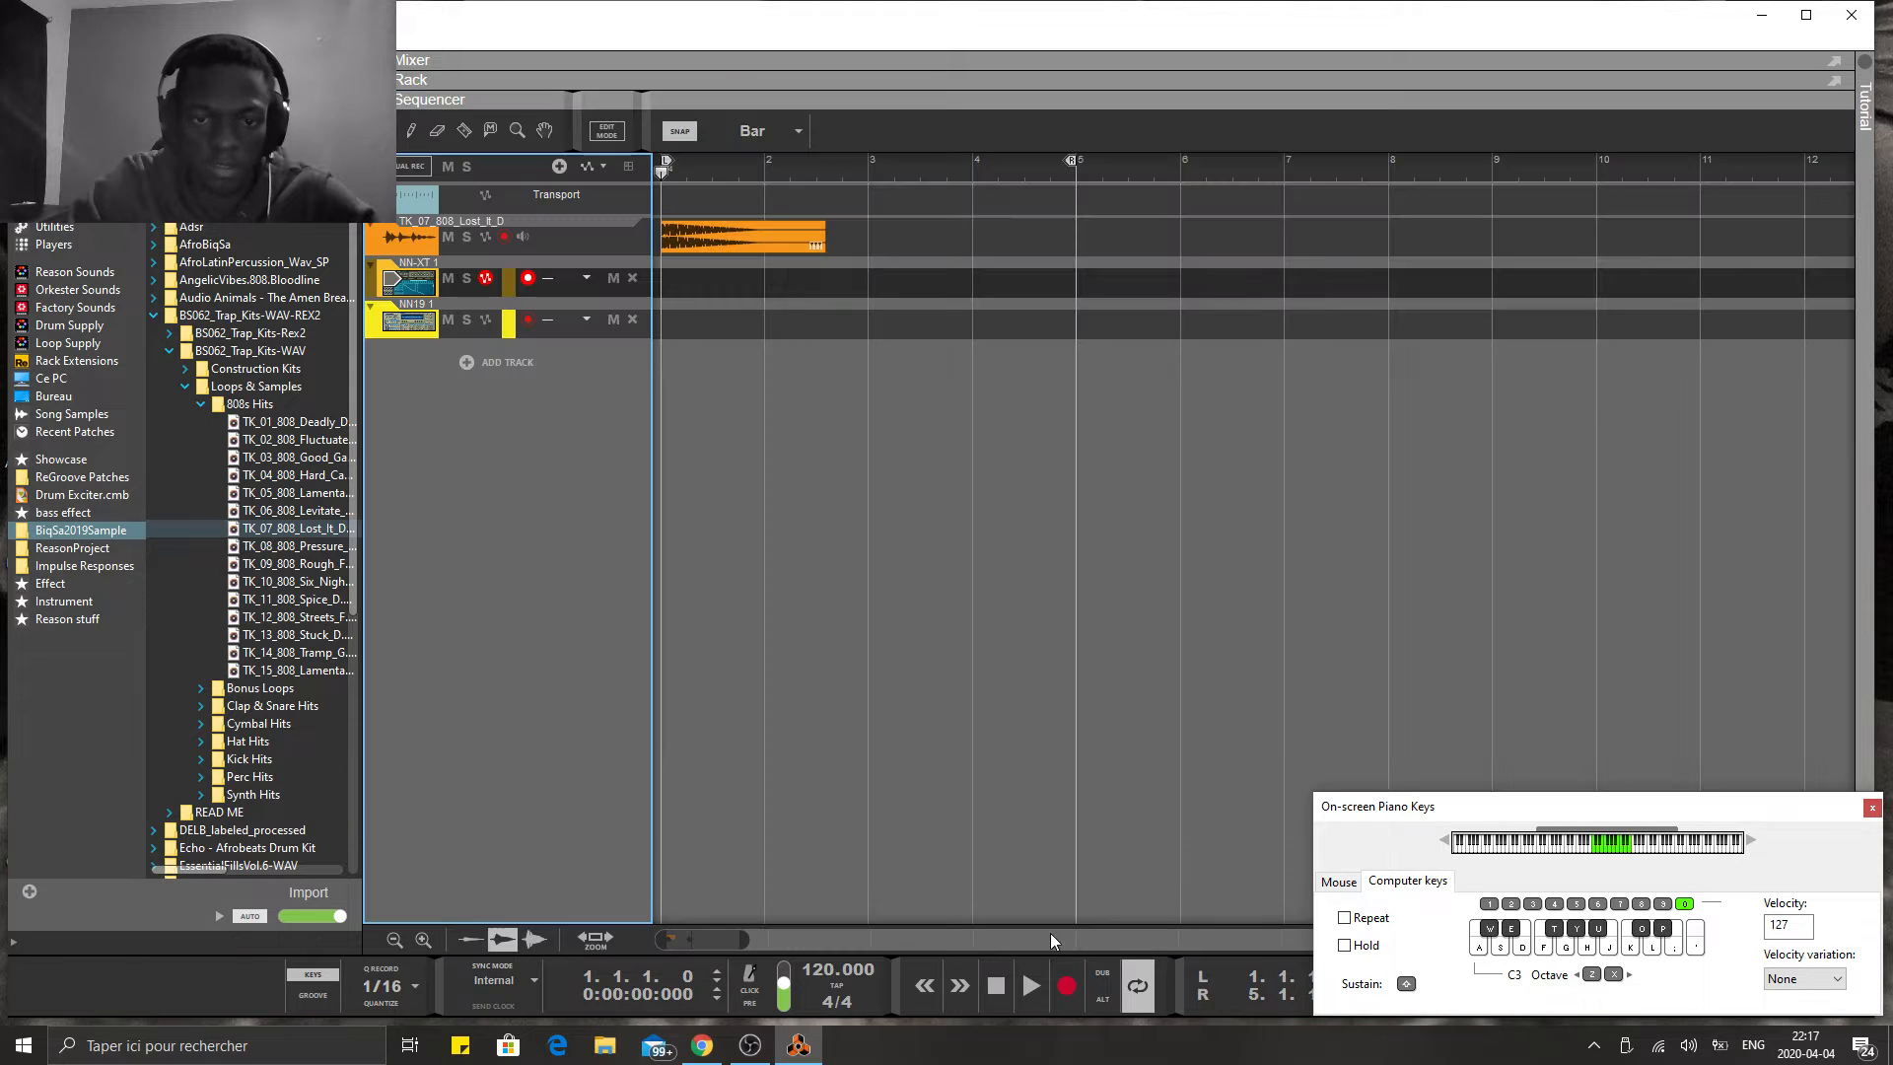
pyautogui.press('space')
pyautogui.press('space')
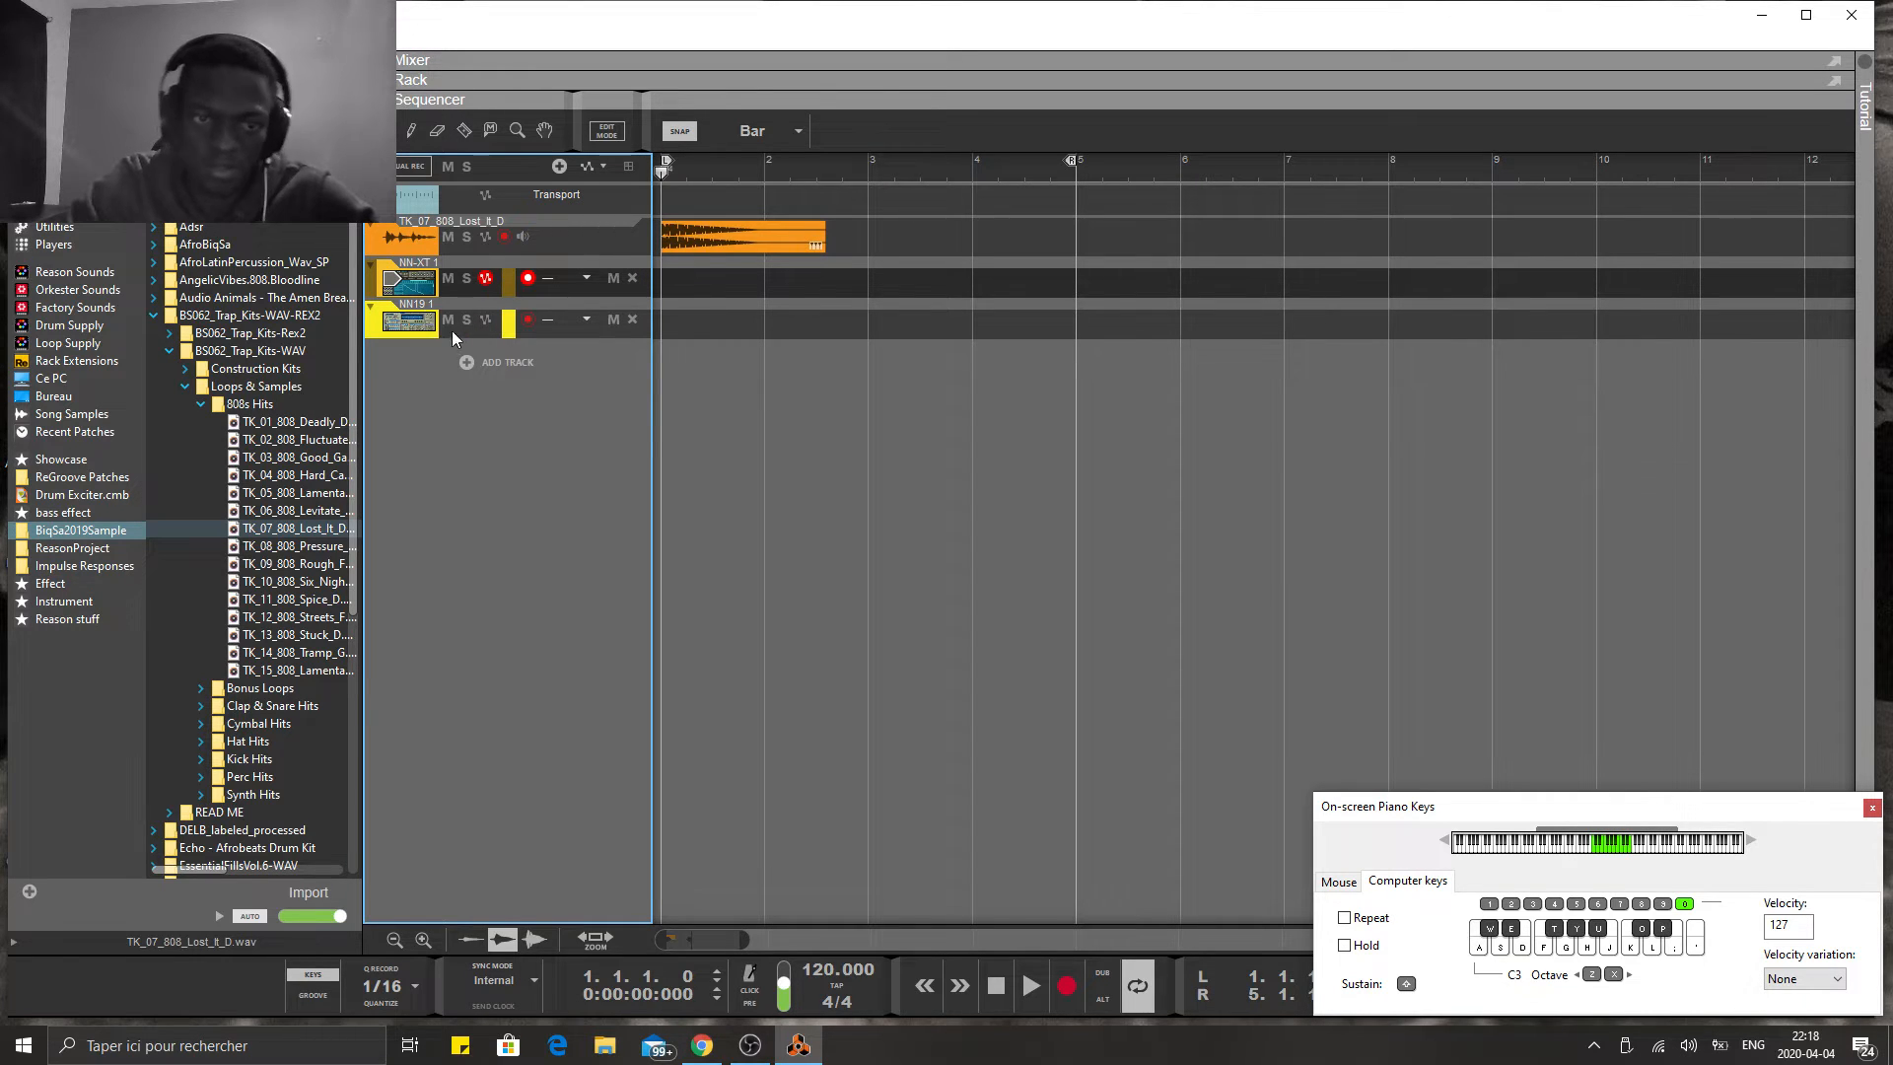
pyautogui.click(426, 322)
pyautogui.press('a')
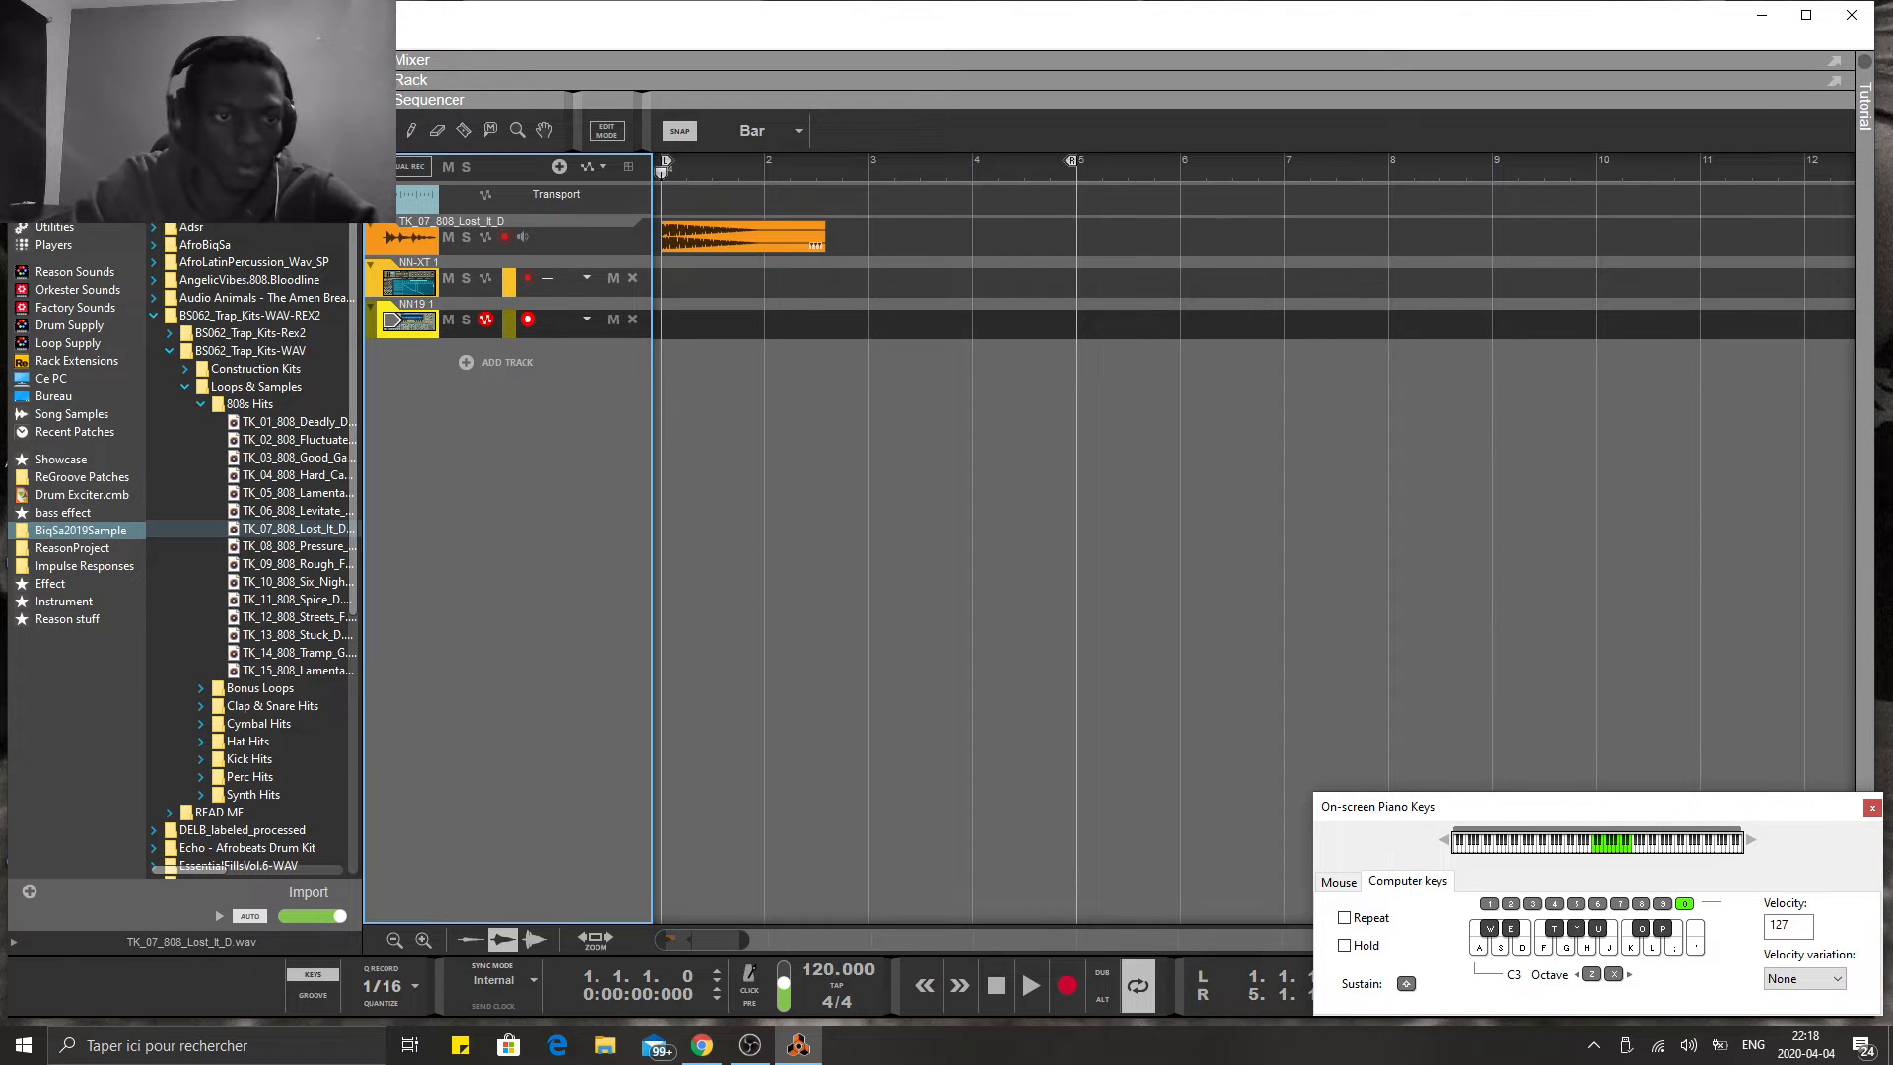
# - Find the Kontakt VST among the instruments, add it as a new track below NN19 1 and select that track
pyautogui.click(54, 192)
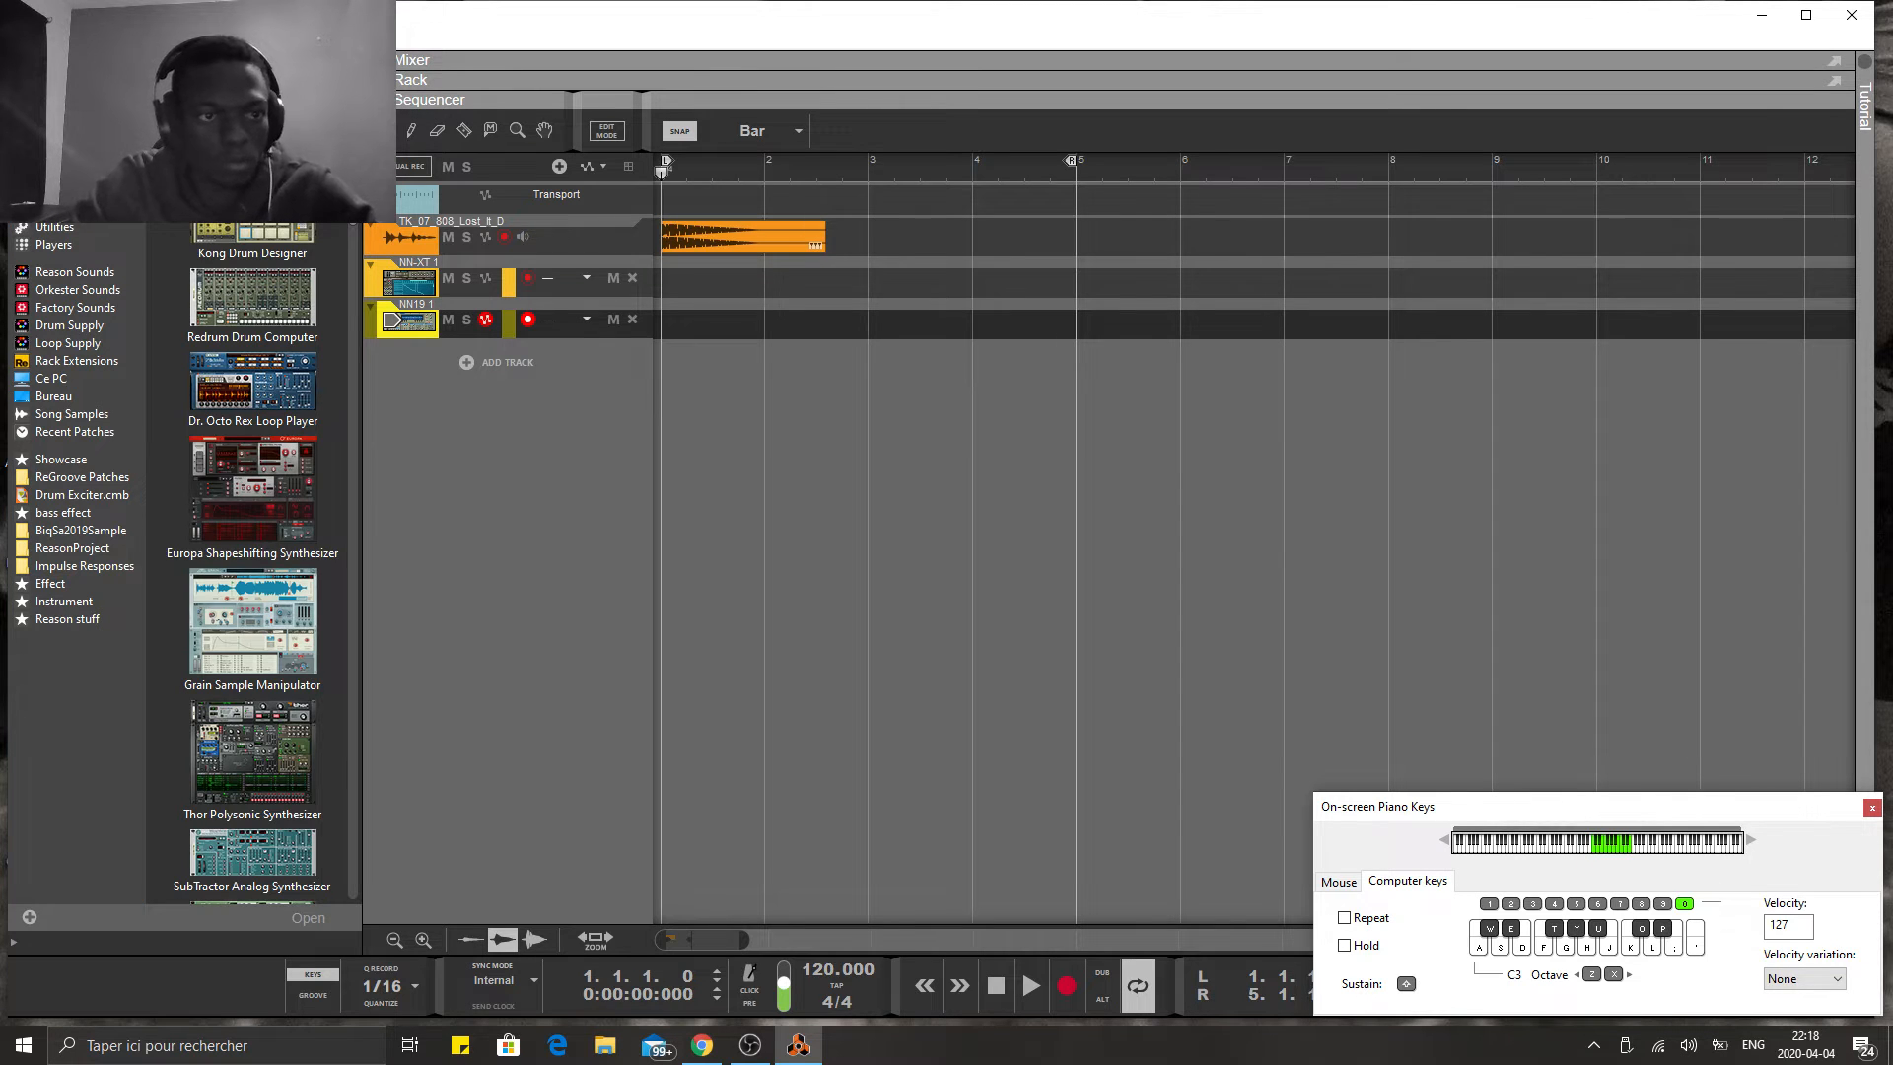
pyautogui.click(207, 226)
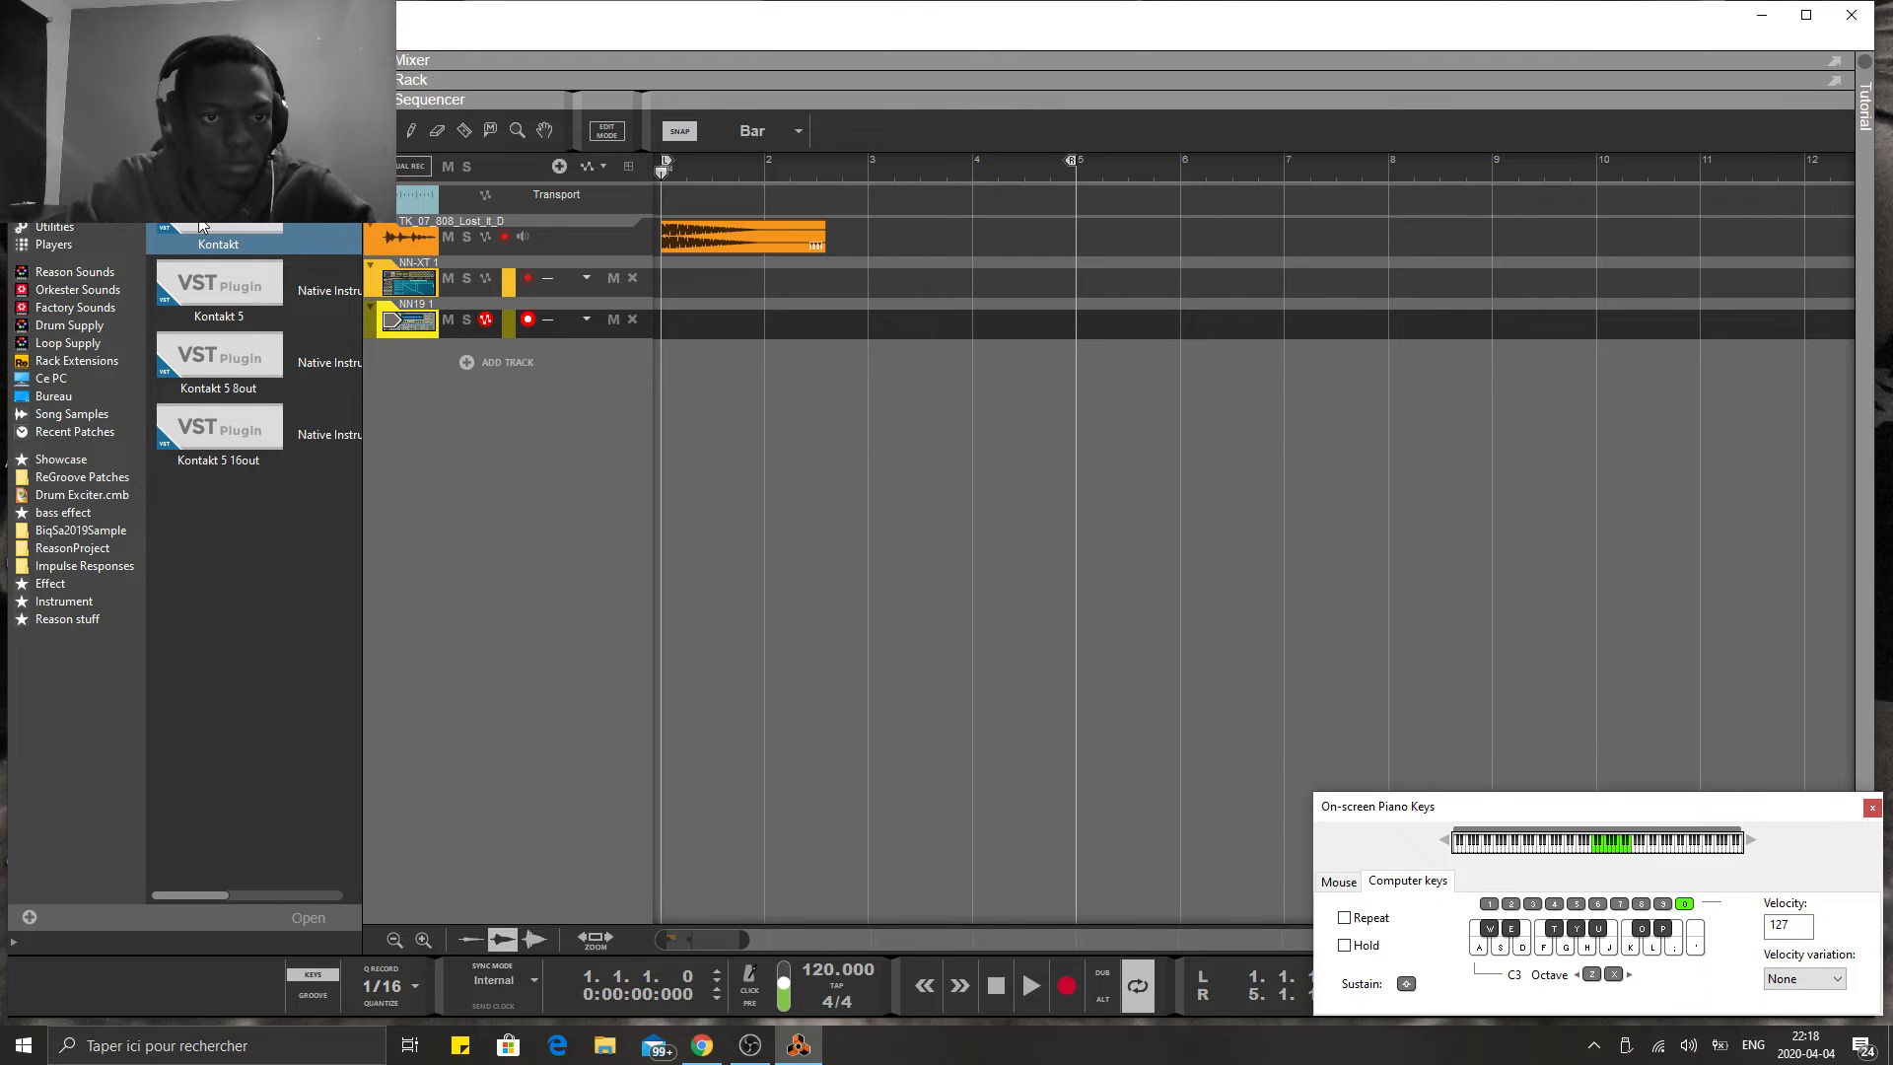
pyautogui.moveTo(197, 225); pyautogui.dragTo(484, 432)
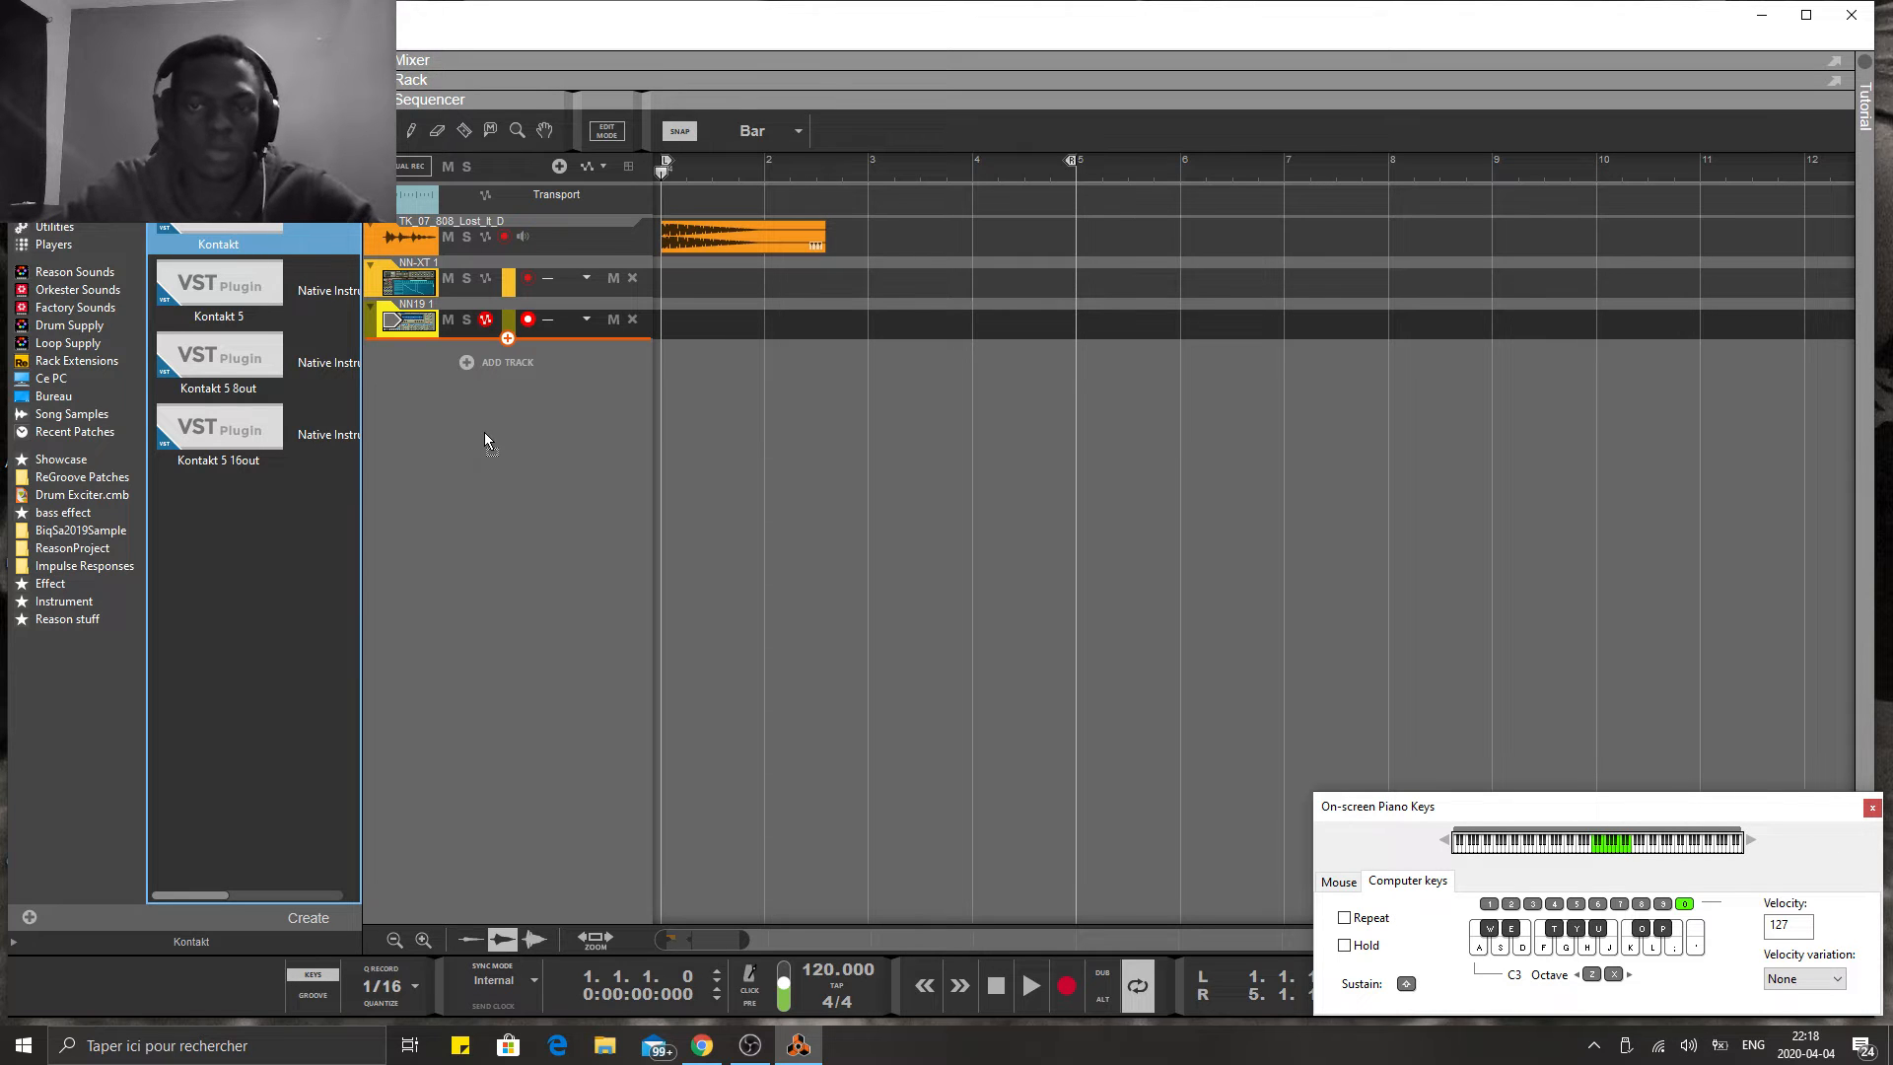
pyautogui.moveTo(483, 432); pyautogui.dragTo(484, 432)
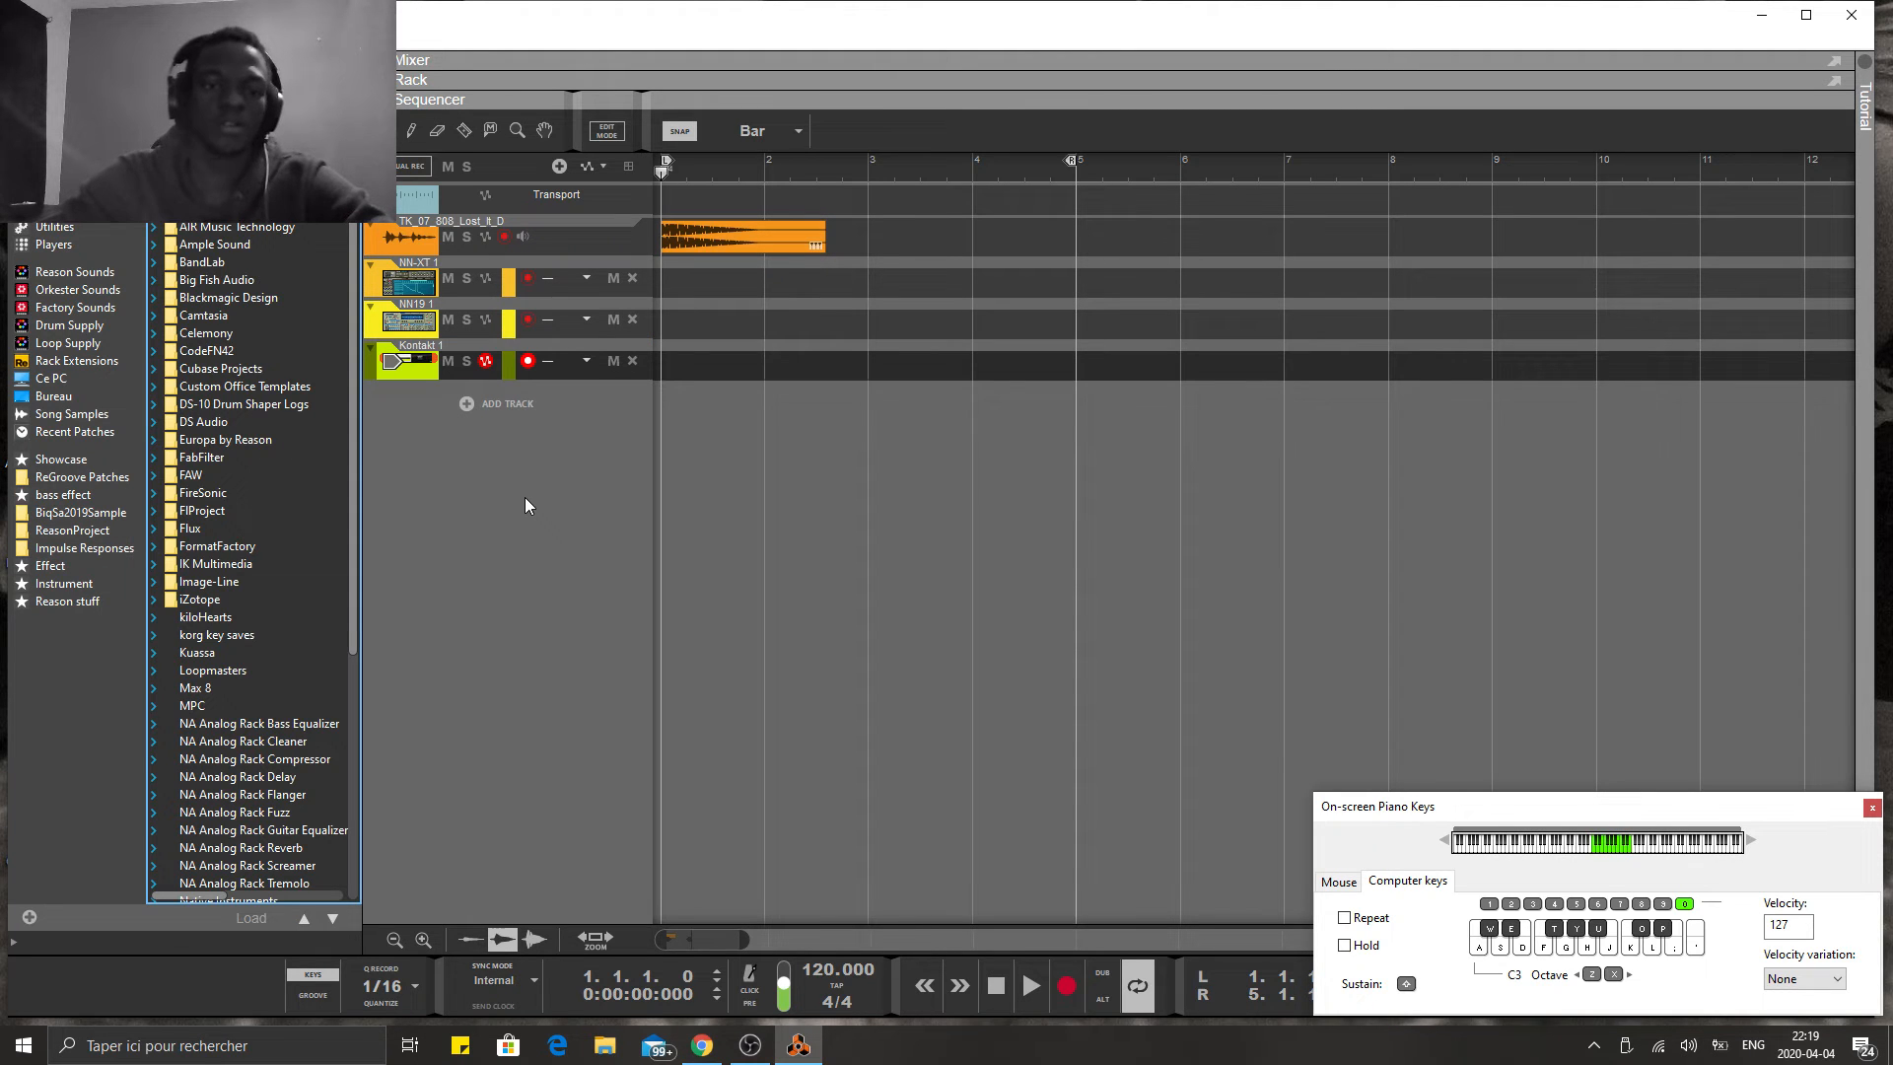
pyautogui.click(406, 371)
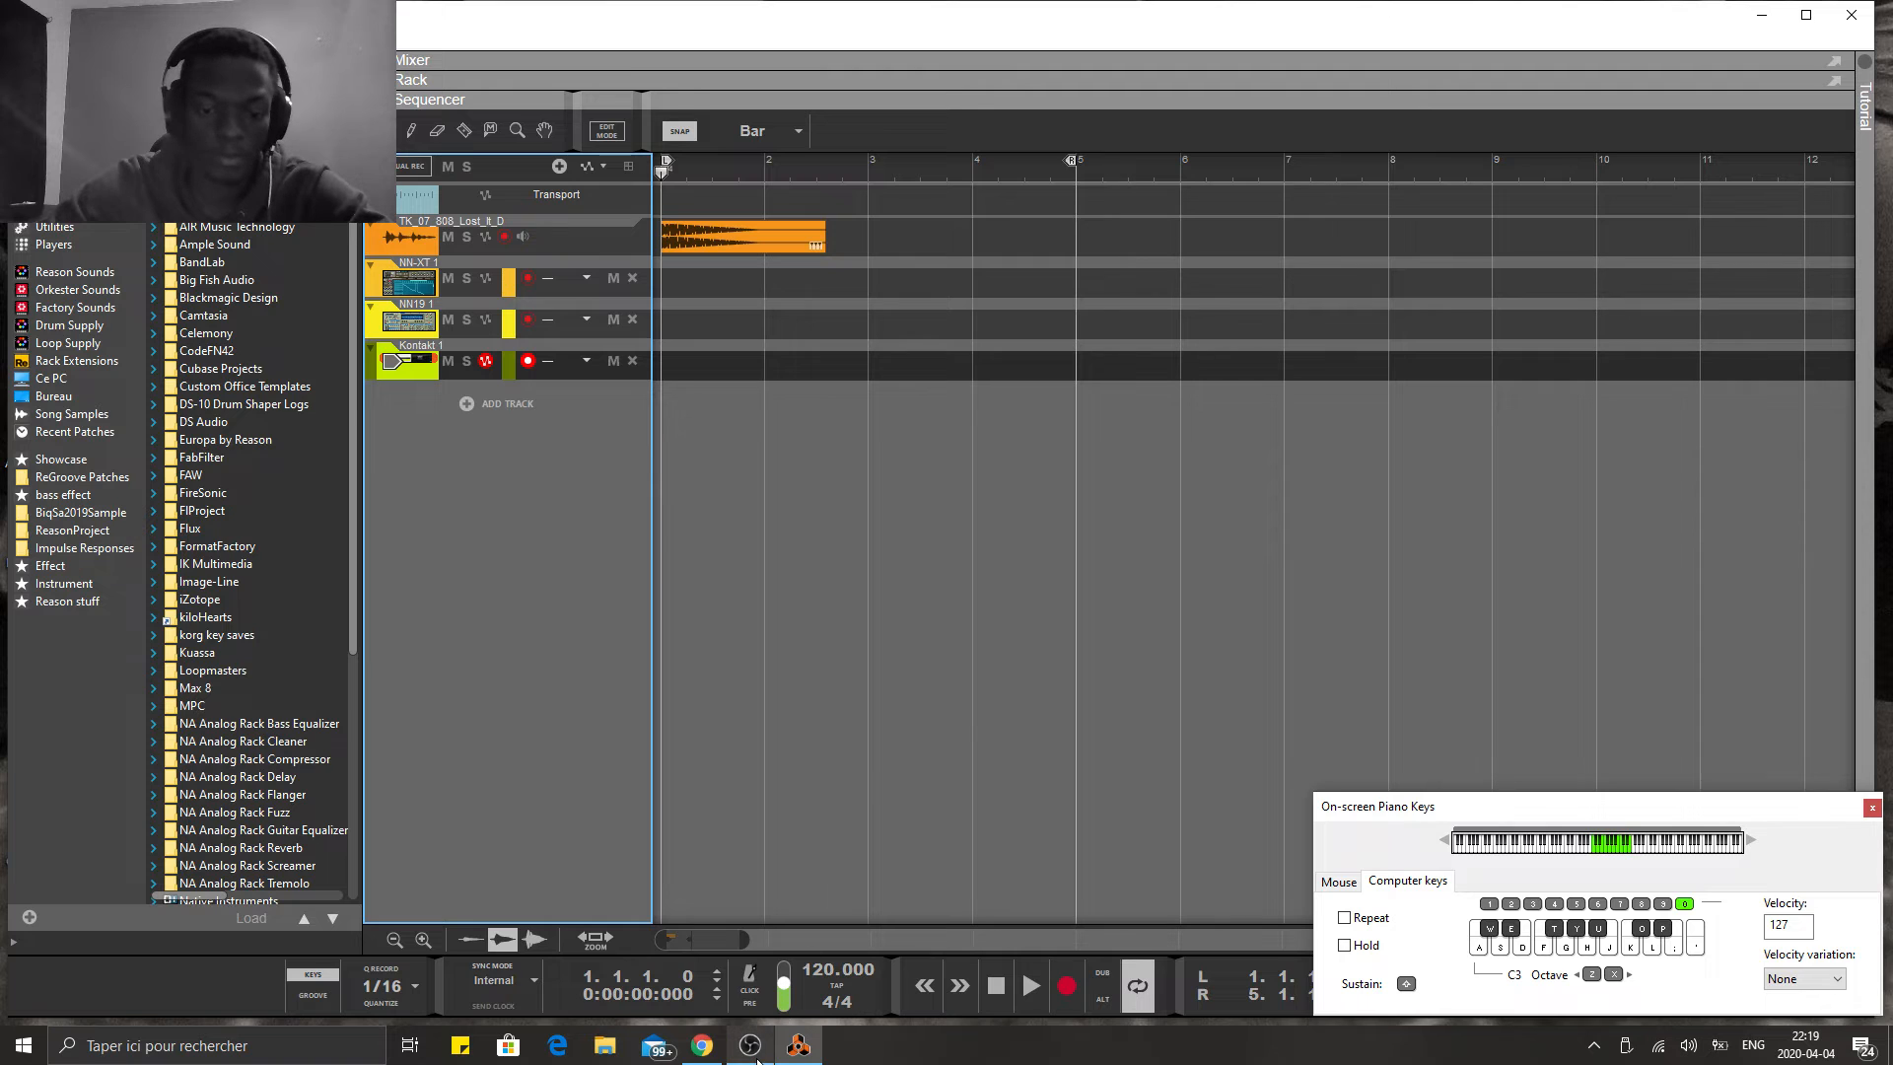
# - Switch to OBS to check the running recording and minimize its window
pyautogui.moveTo(755, 1058)
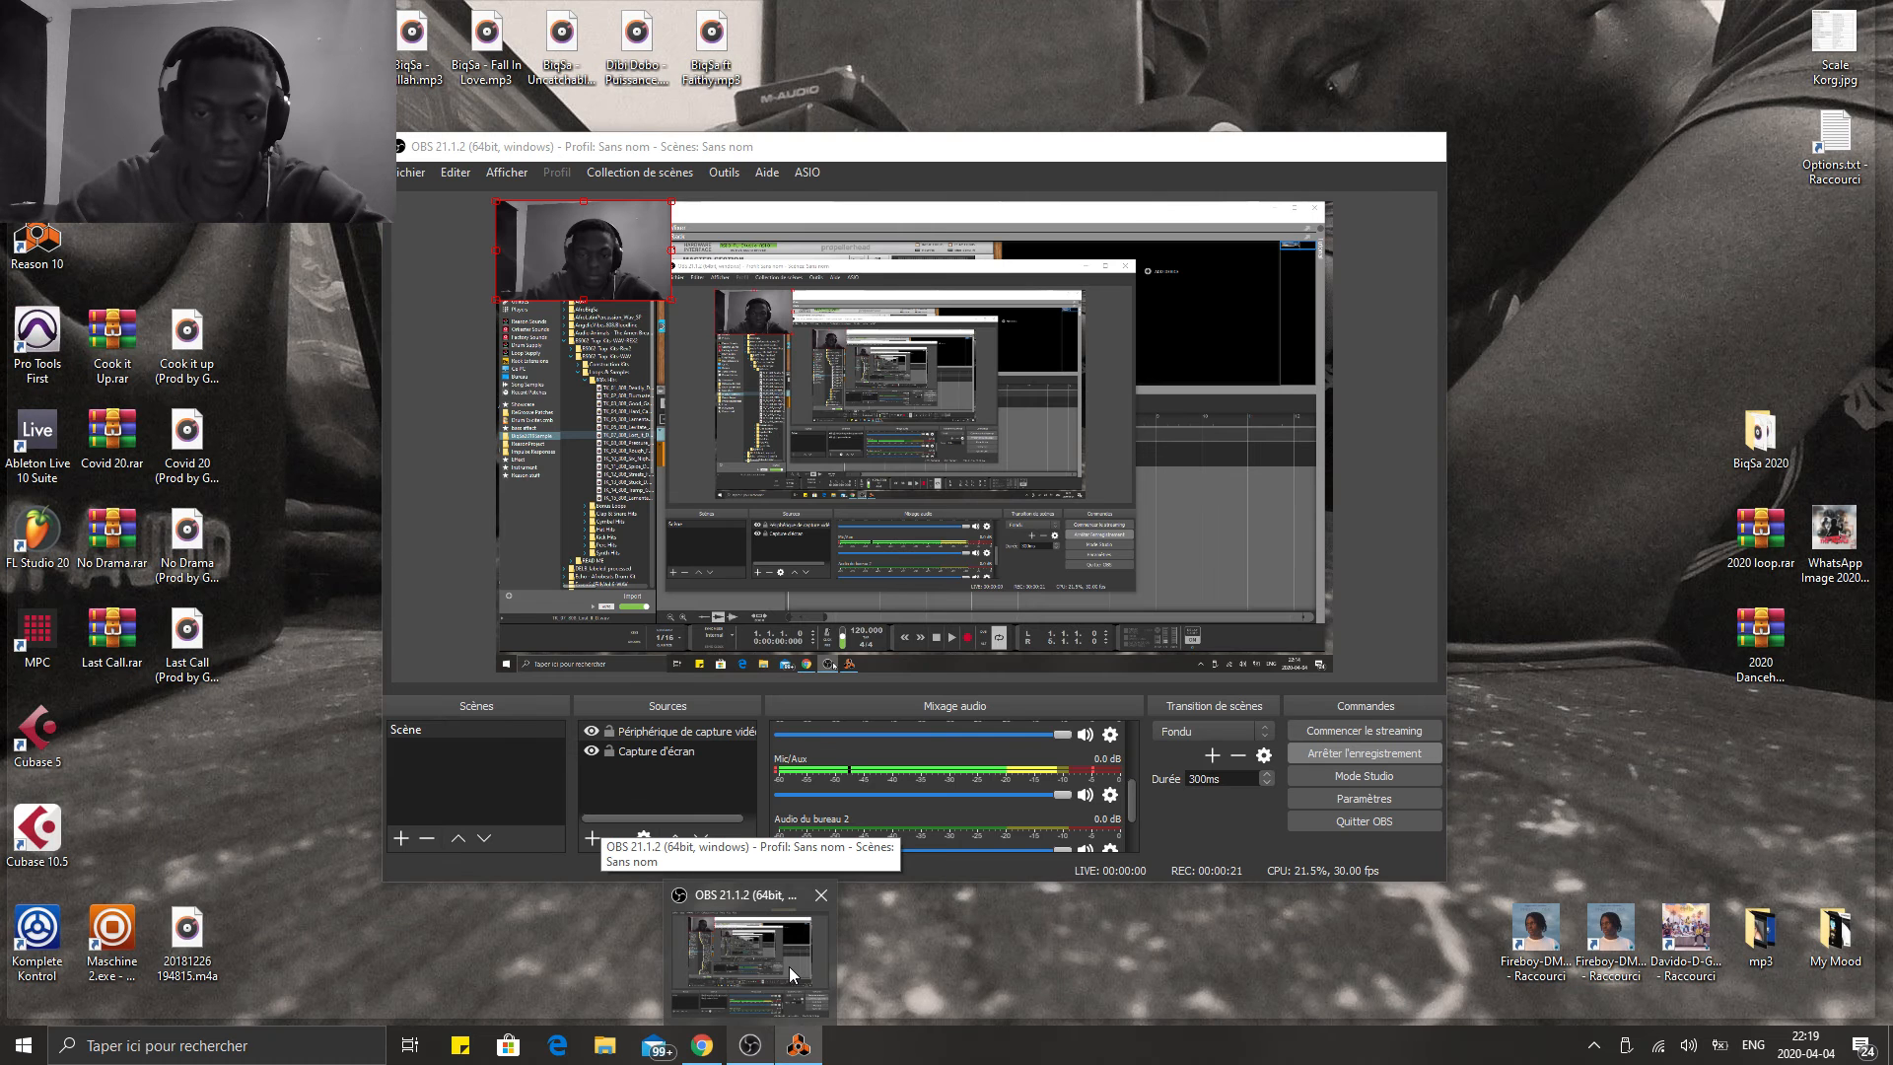
pyautogui.click(789, 972)
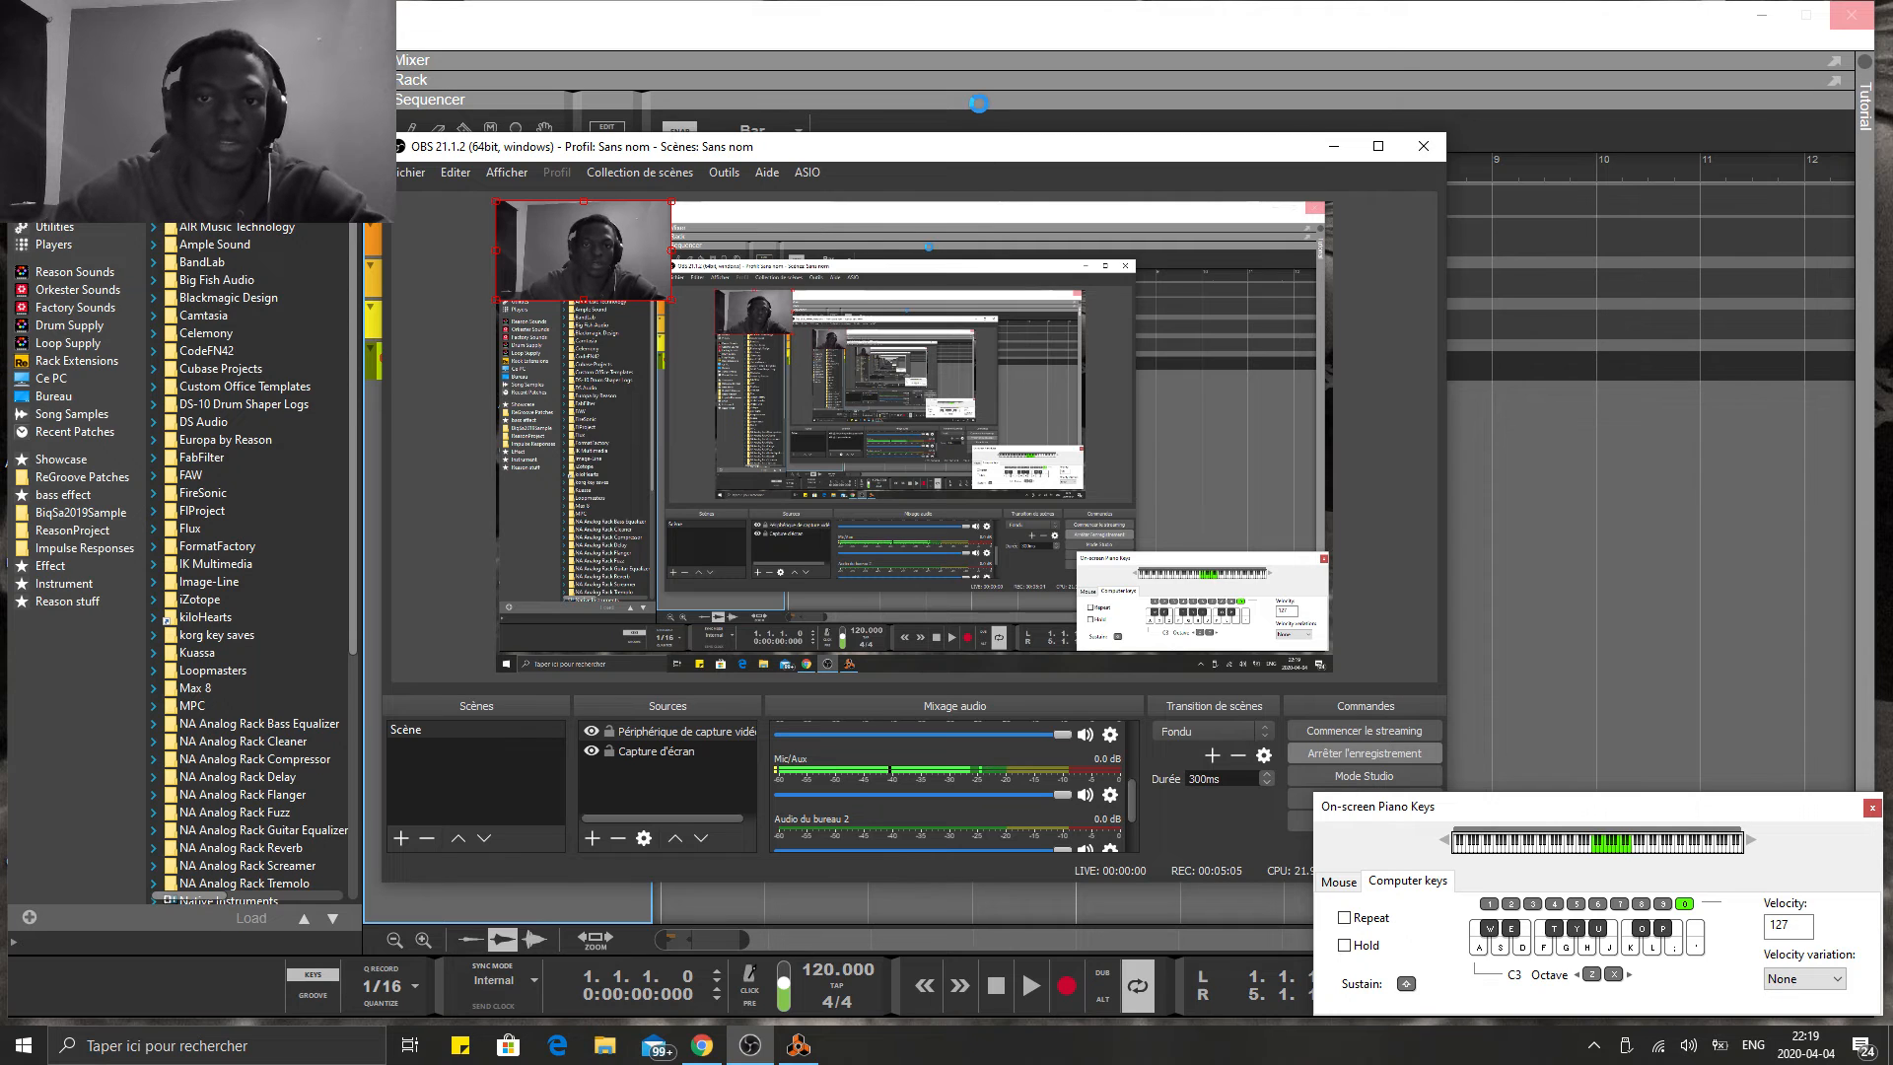
pyautogui.click(1330, 147)
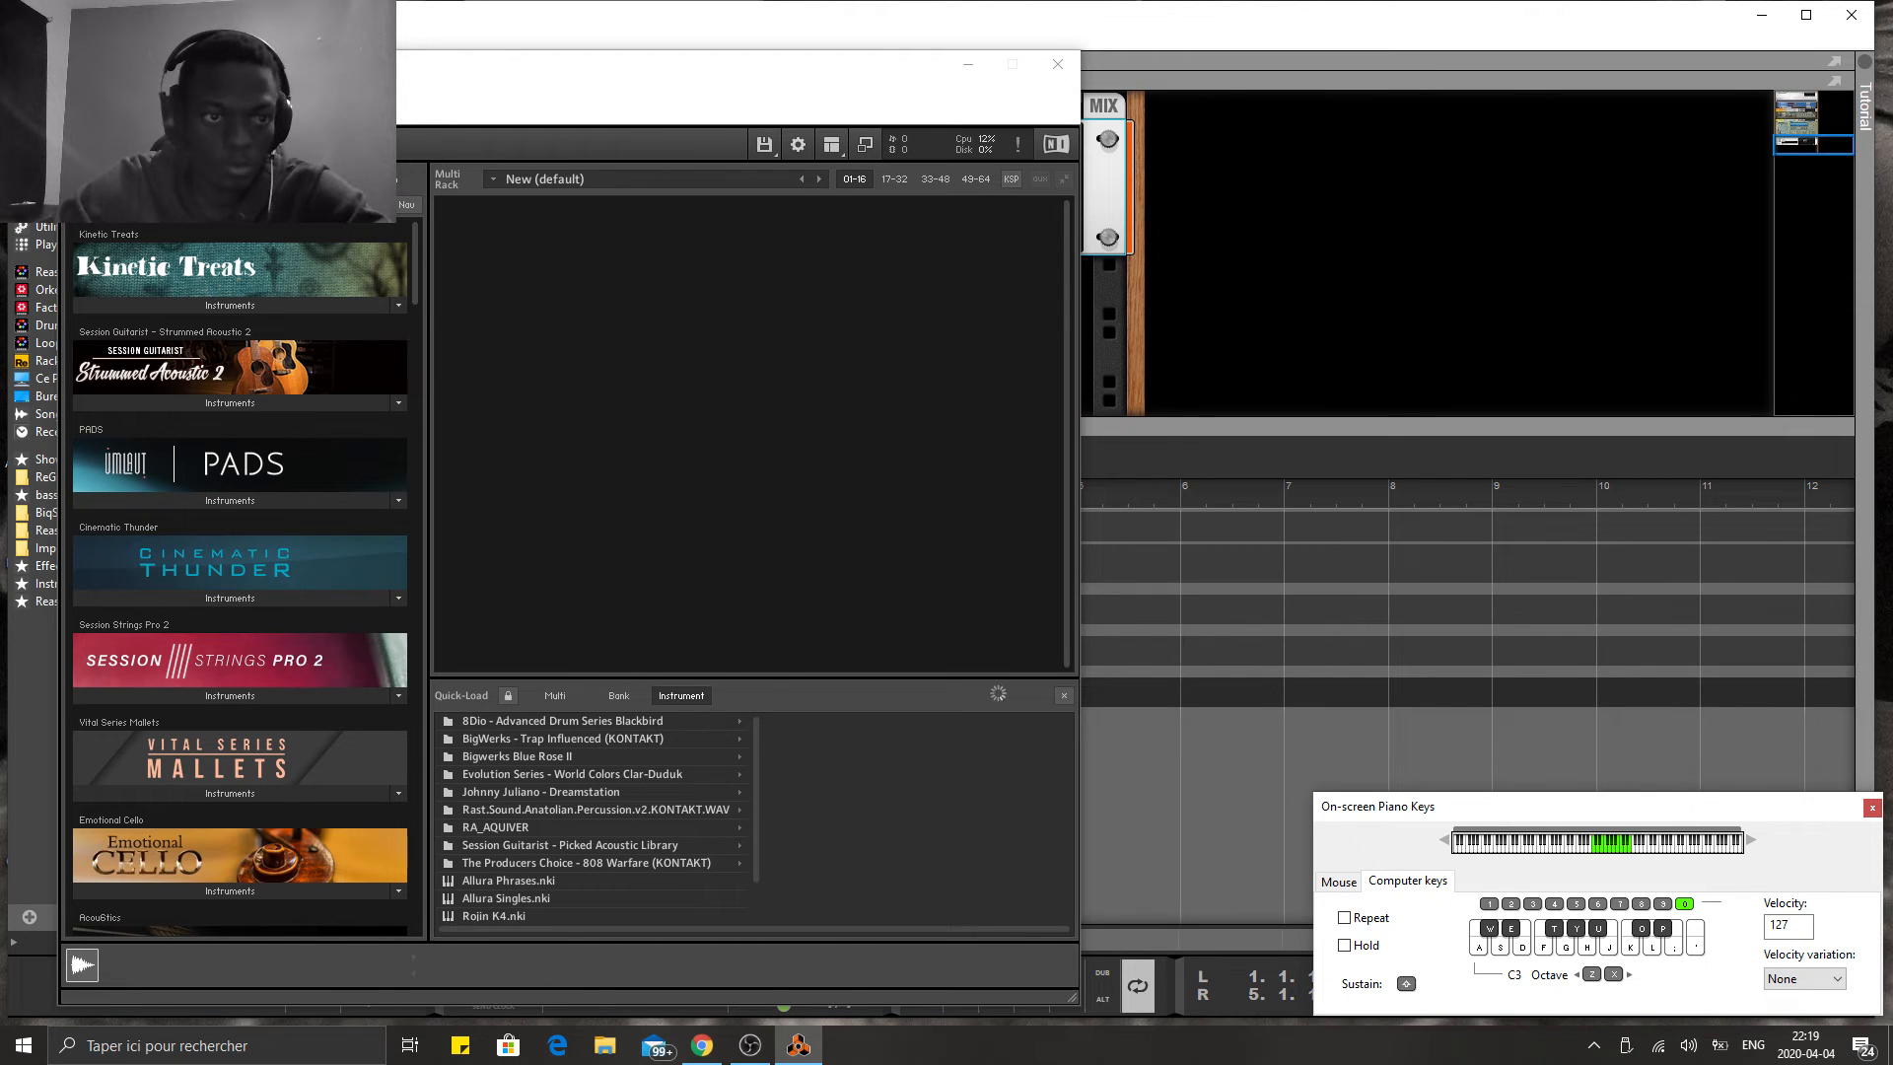
# - Browse Kontakt's files to the 808s Hits folder inside BS062_Trap_Kits-WAV-REX2, BS062_Trap_Kits-WAV, Loops & Samples
pyautogui.click(268, 204)
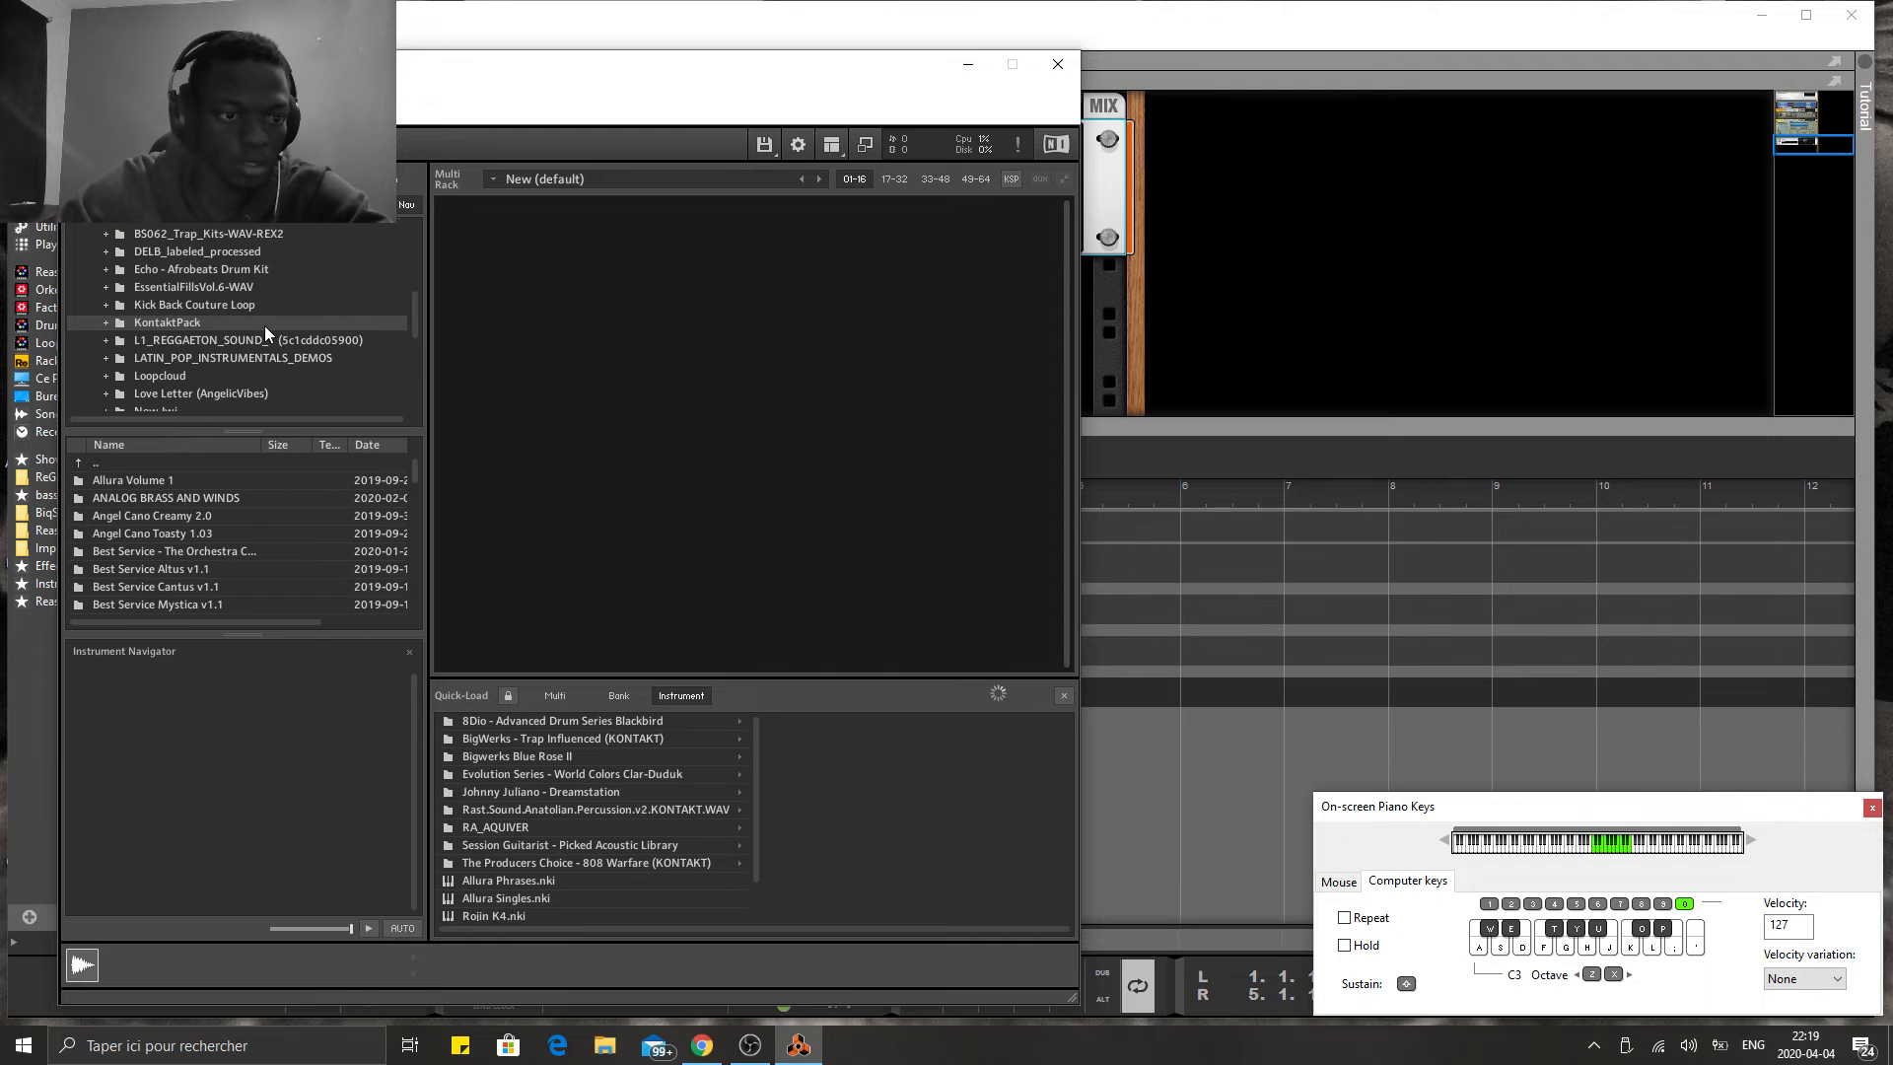
pyautogui.scroll(5, 264, 325)
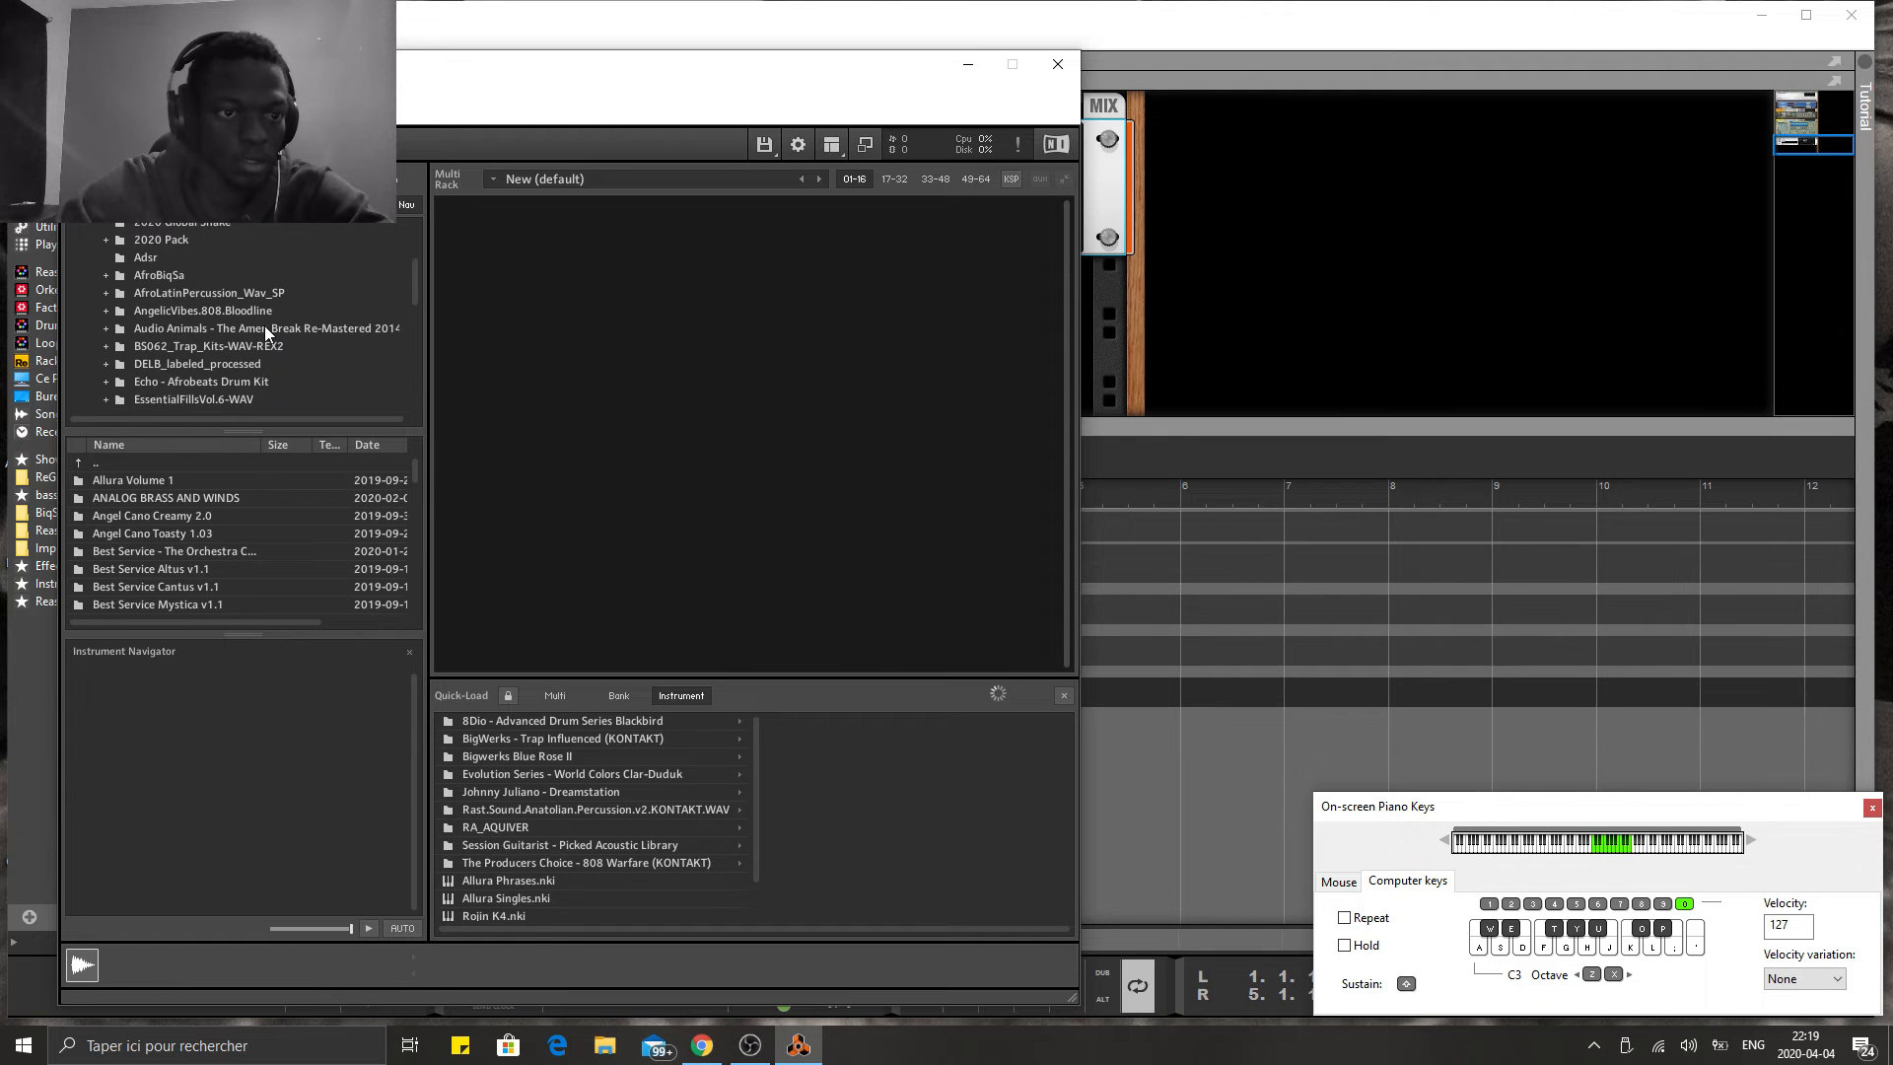
pyautogui.scroll(-3, 264, 326)
pyautogui.click(107, 281)
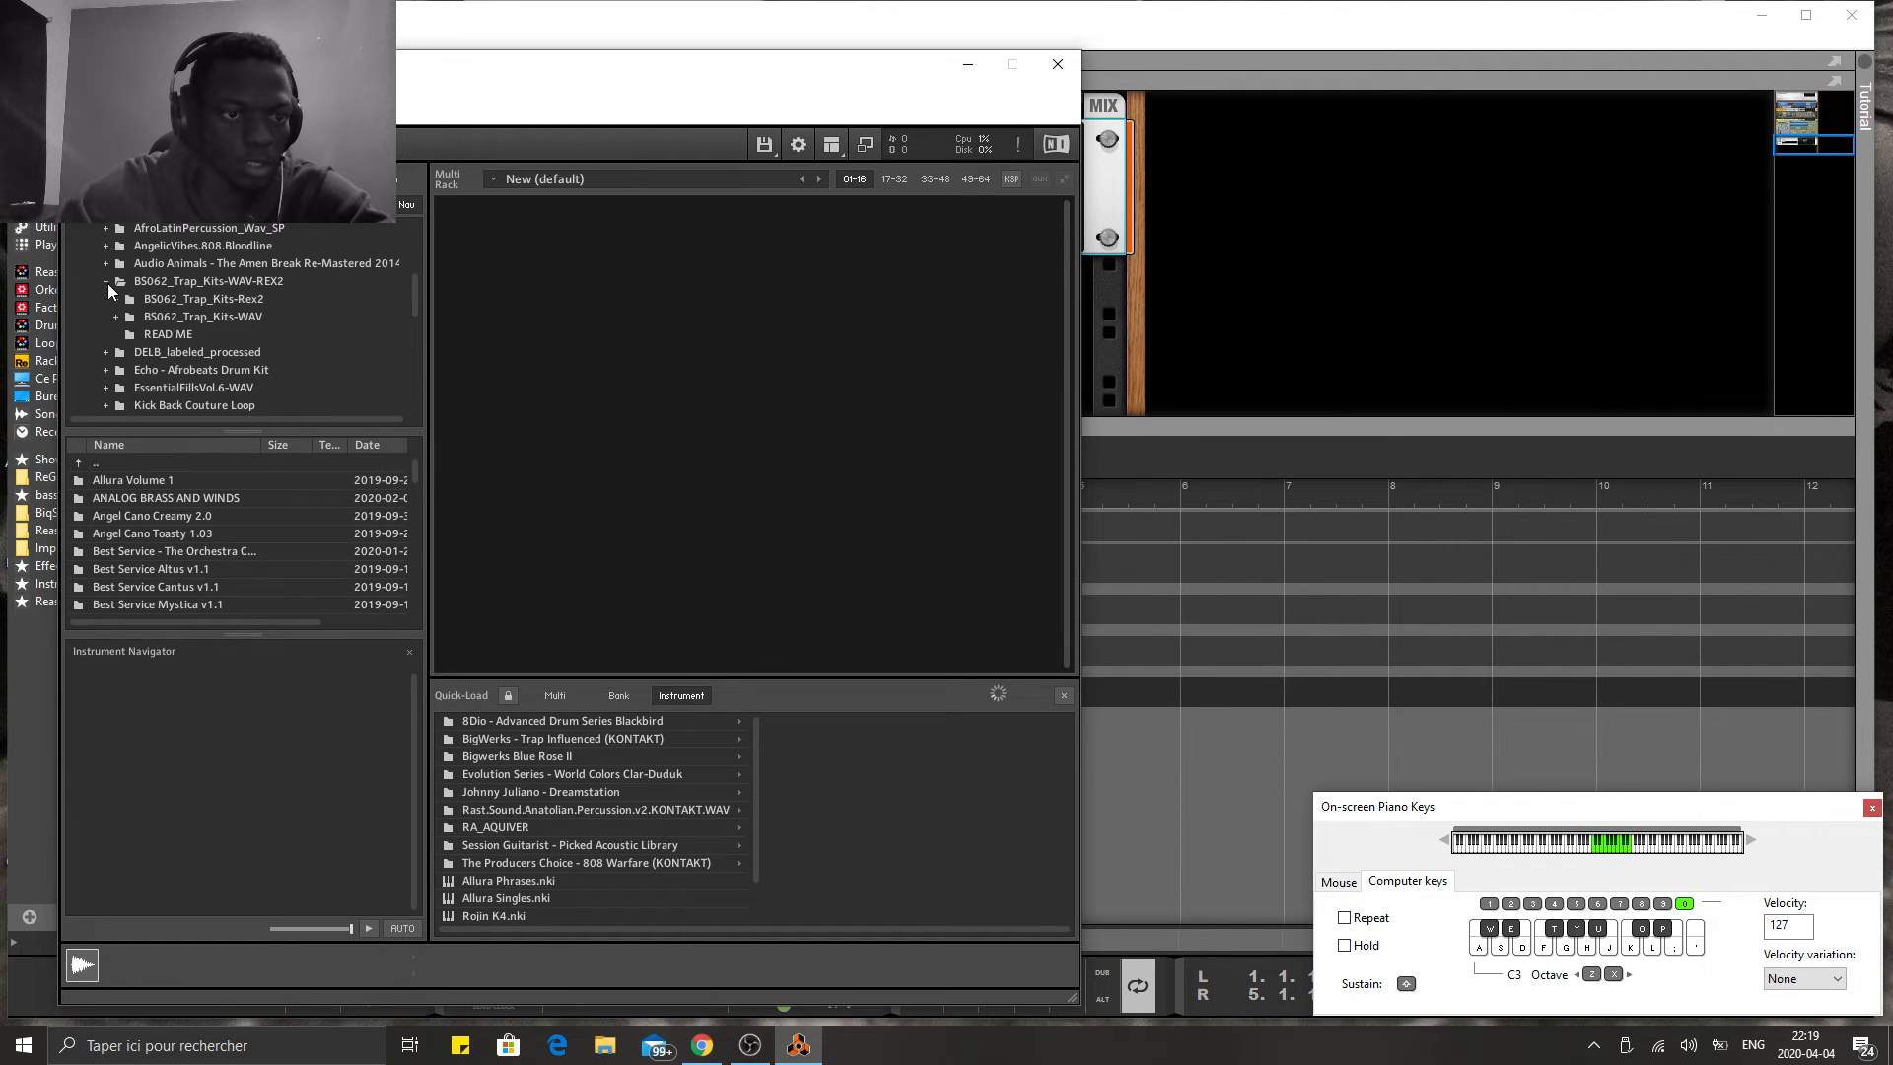
pyautogui.click(116, 317)
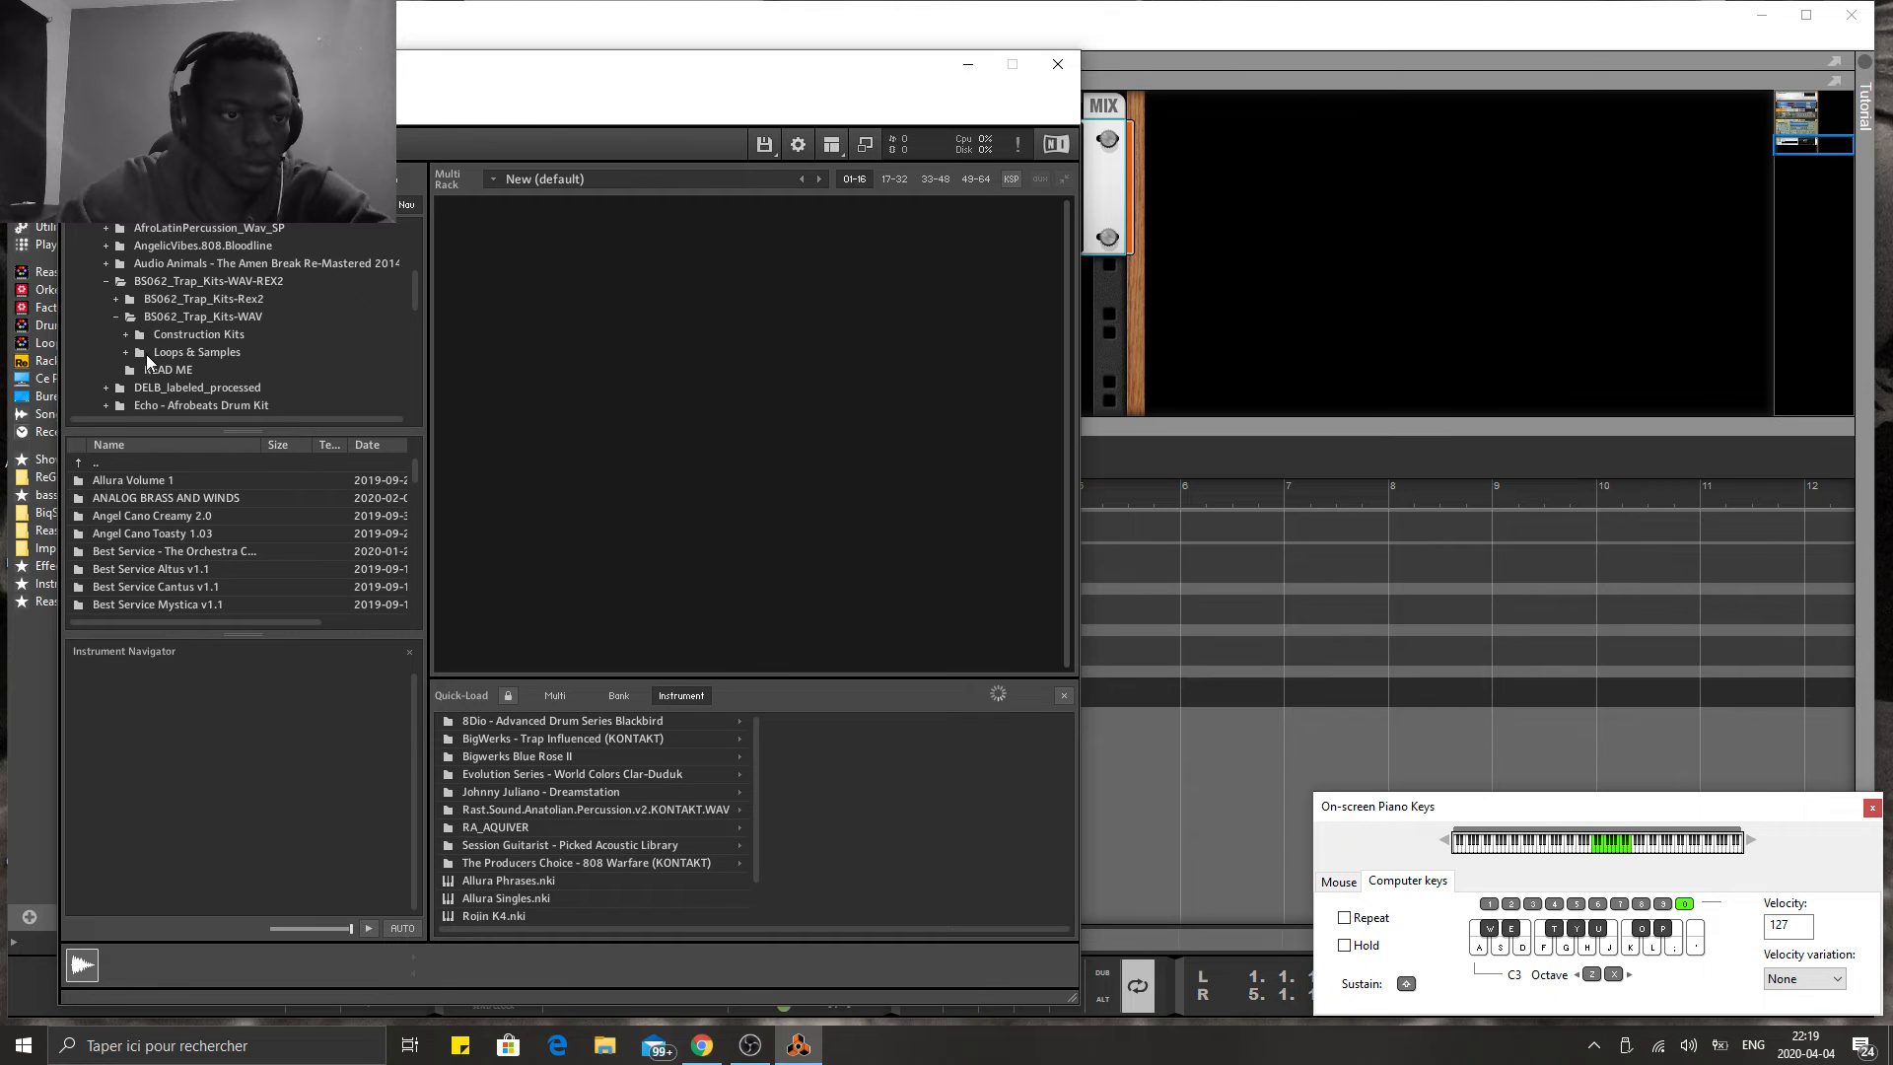
pyautogui.click(125, 352)
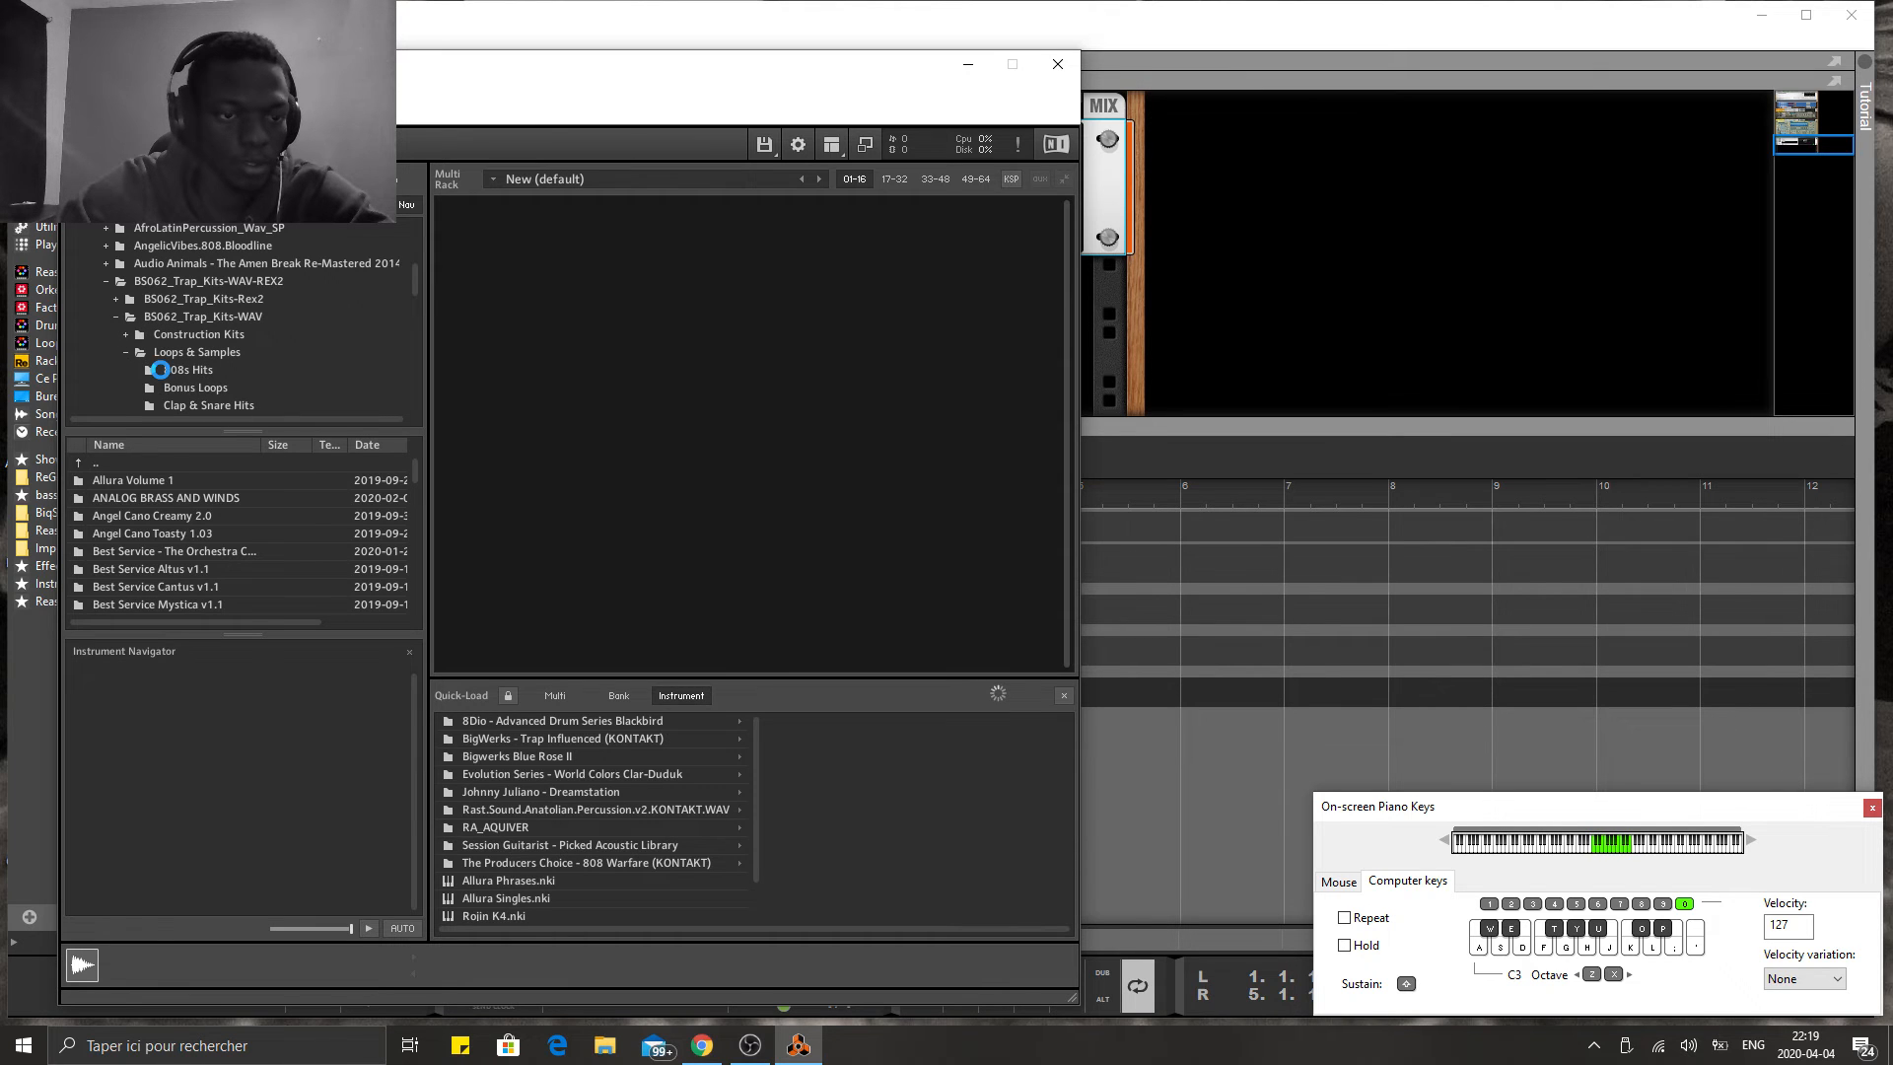
pyautogui.click(187, 371)
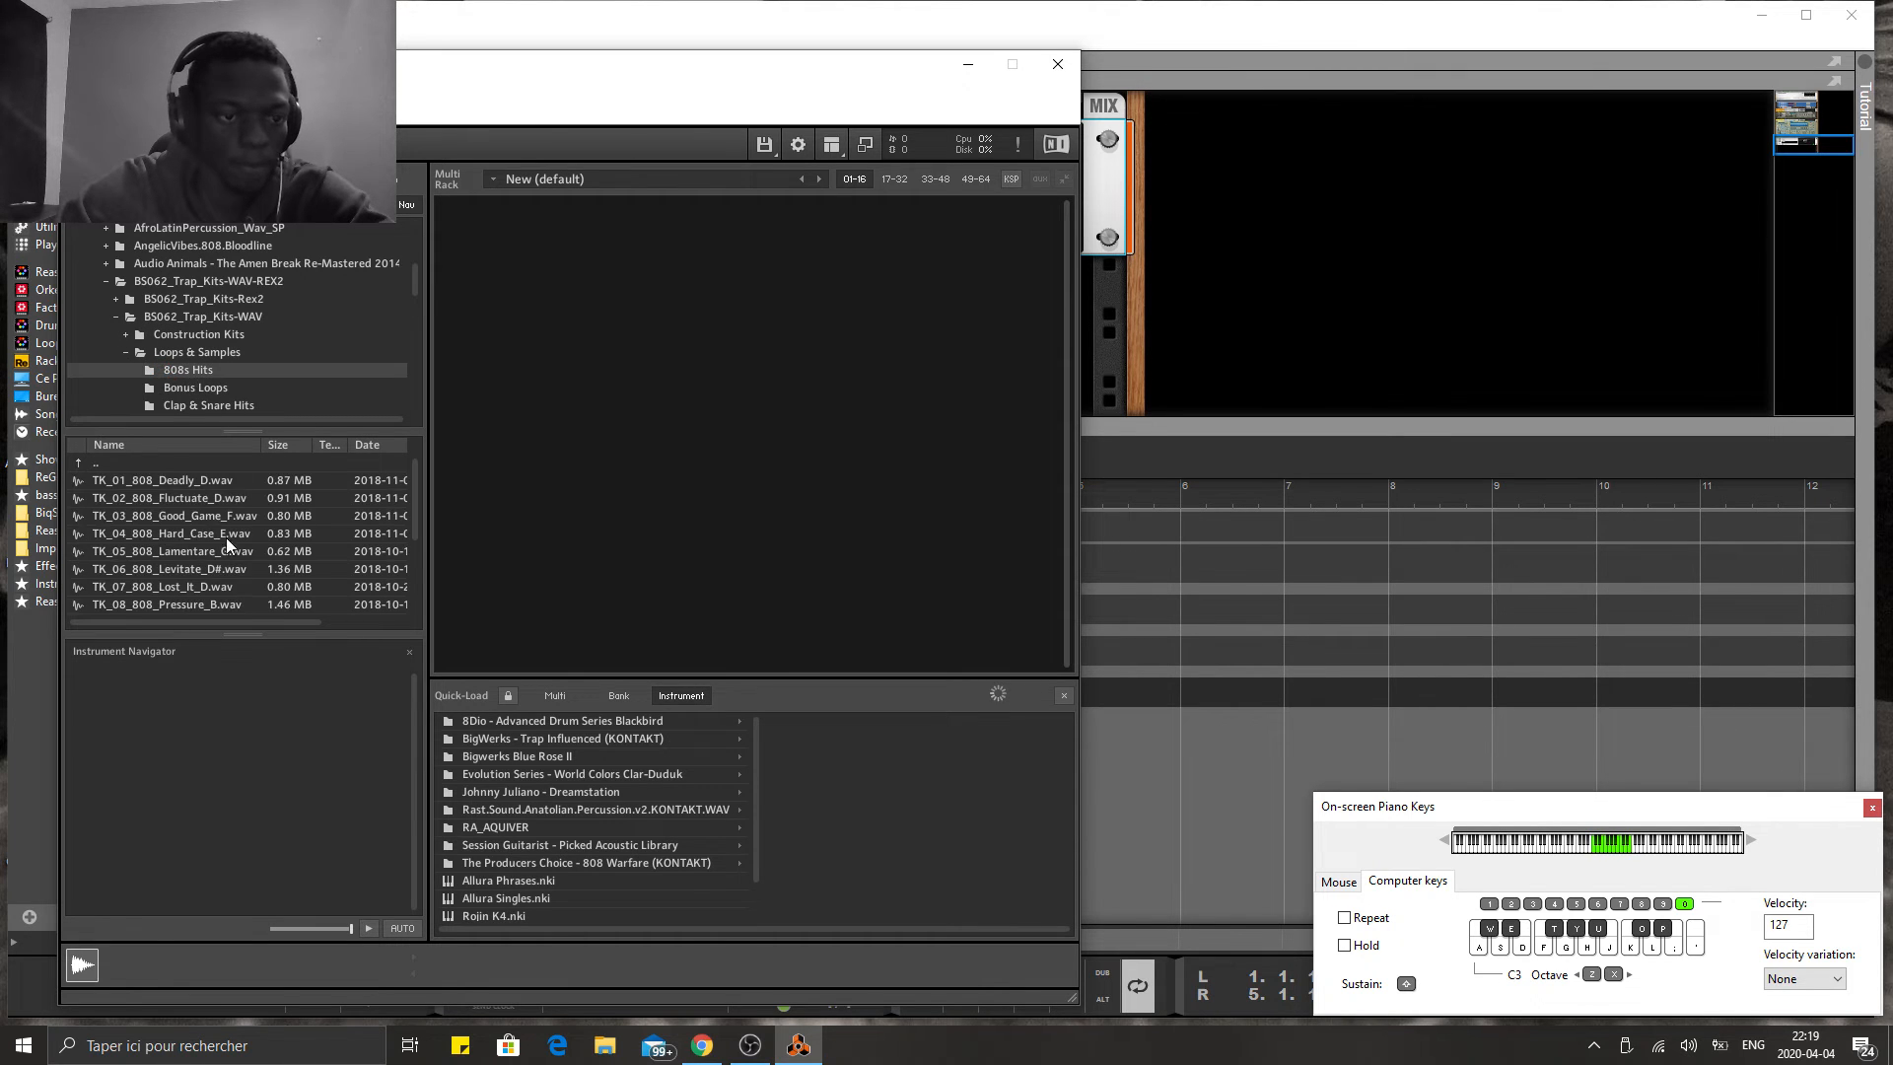
# - Load TK_07_808_Lost_It_D.wav into Kontakt's rack, close the plugin window and play the lowest computer-key note
pyautogui.moveTo(197, 589); pyautogui.dragTo(583, 271)
pyautogui.moveTo(530, 67); pyautogui.dragTo(1114, 312)
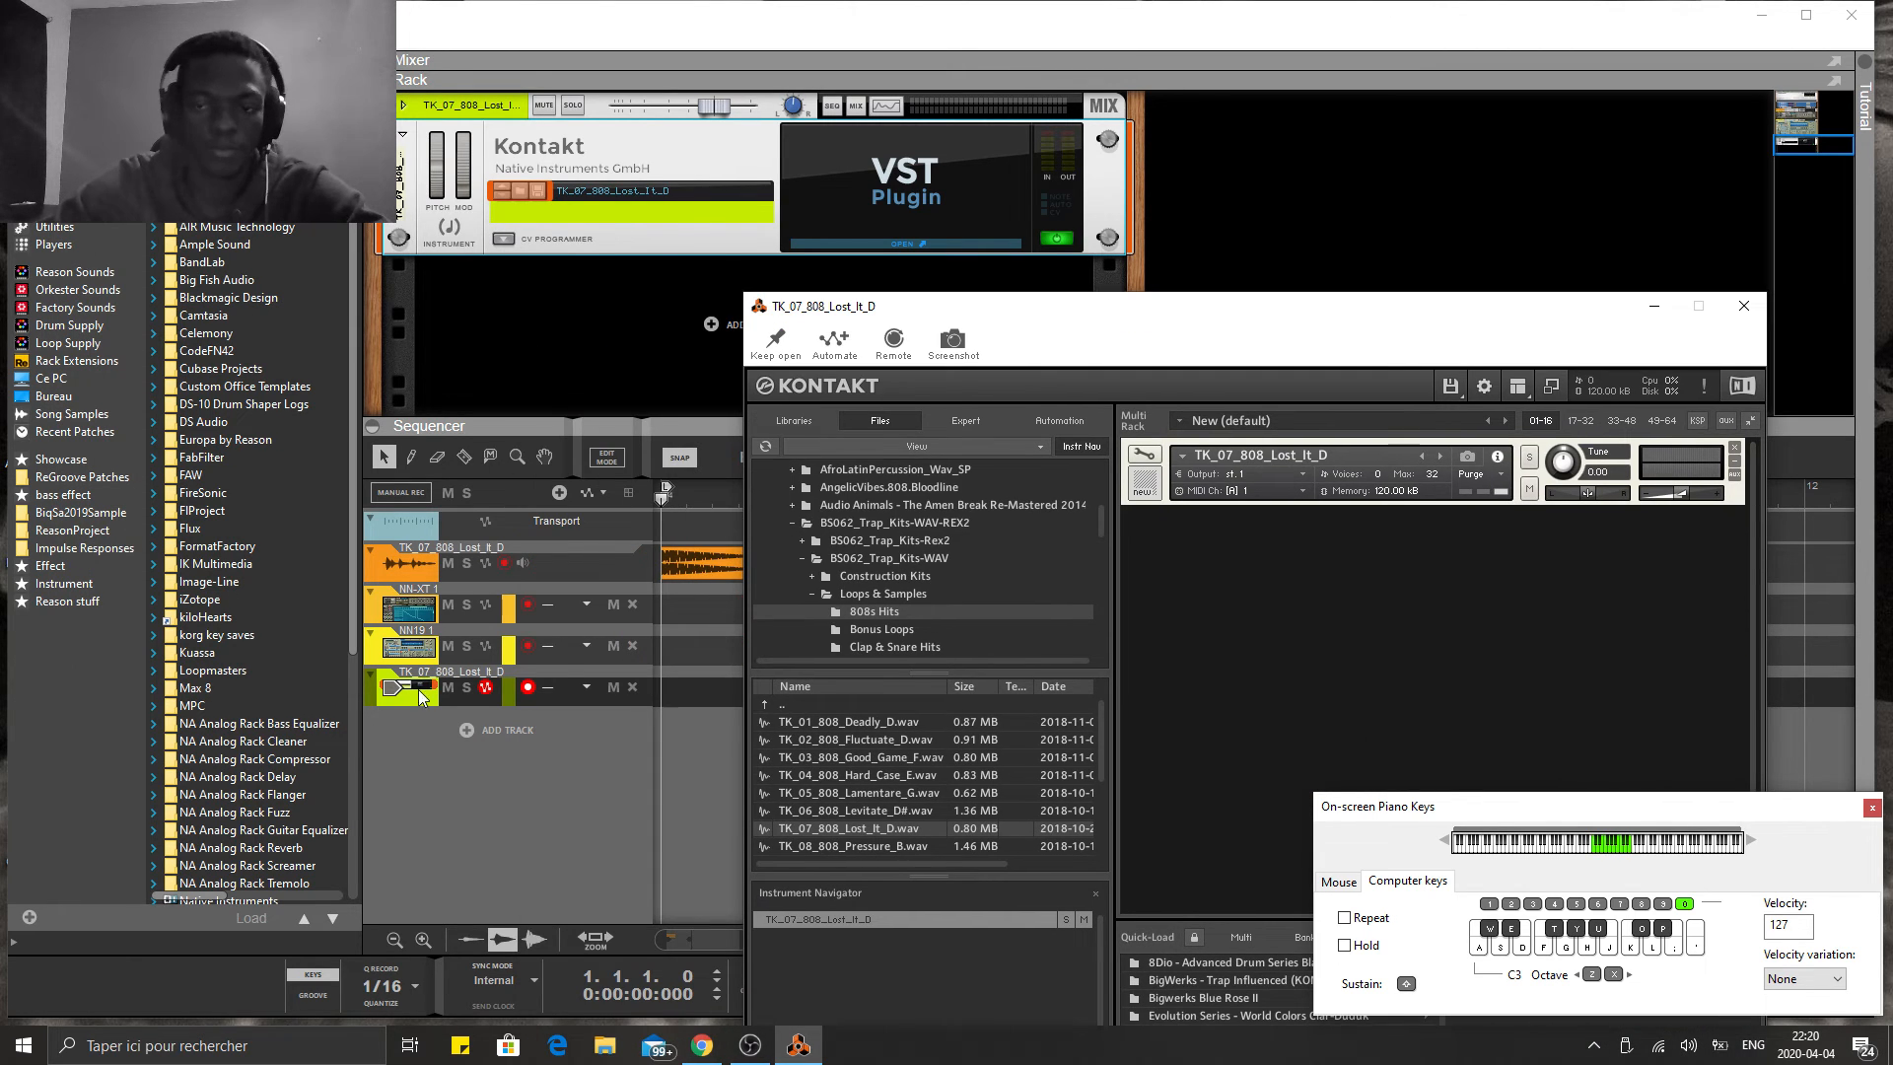
pyautogui.click(1742, 307)
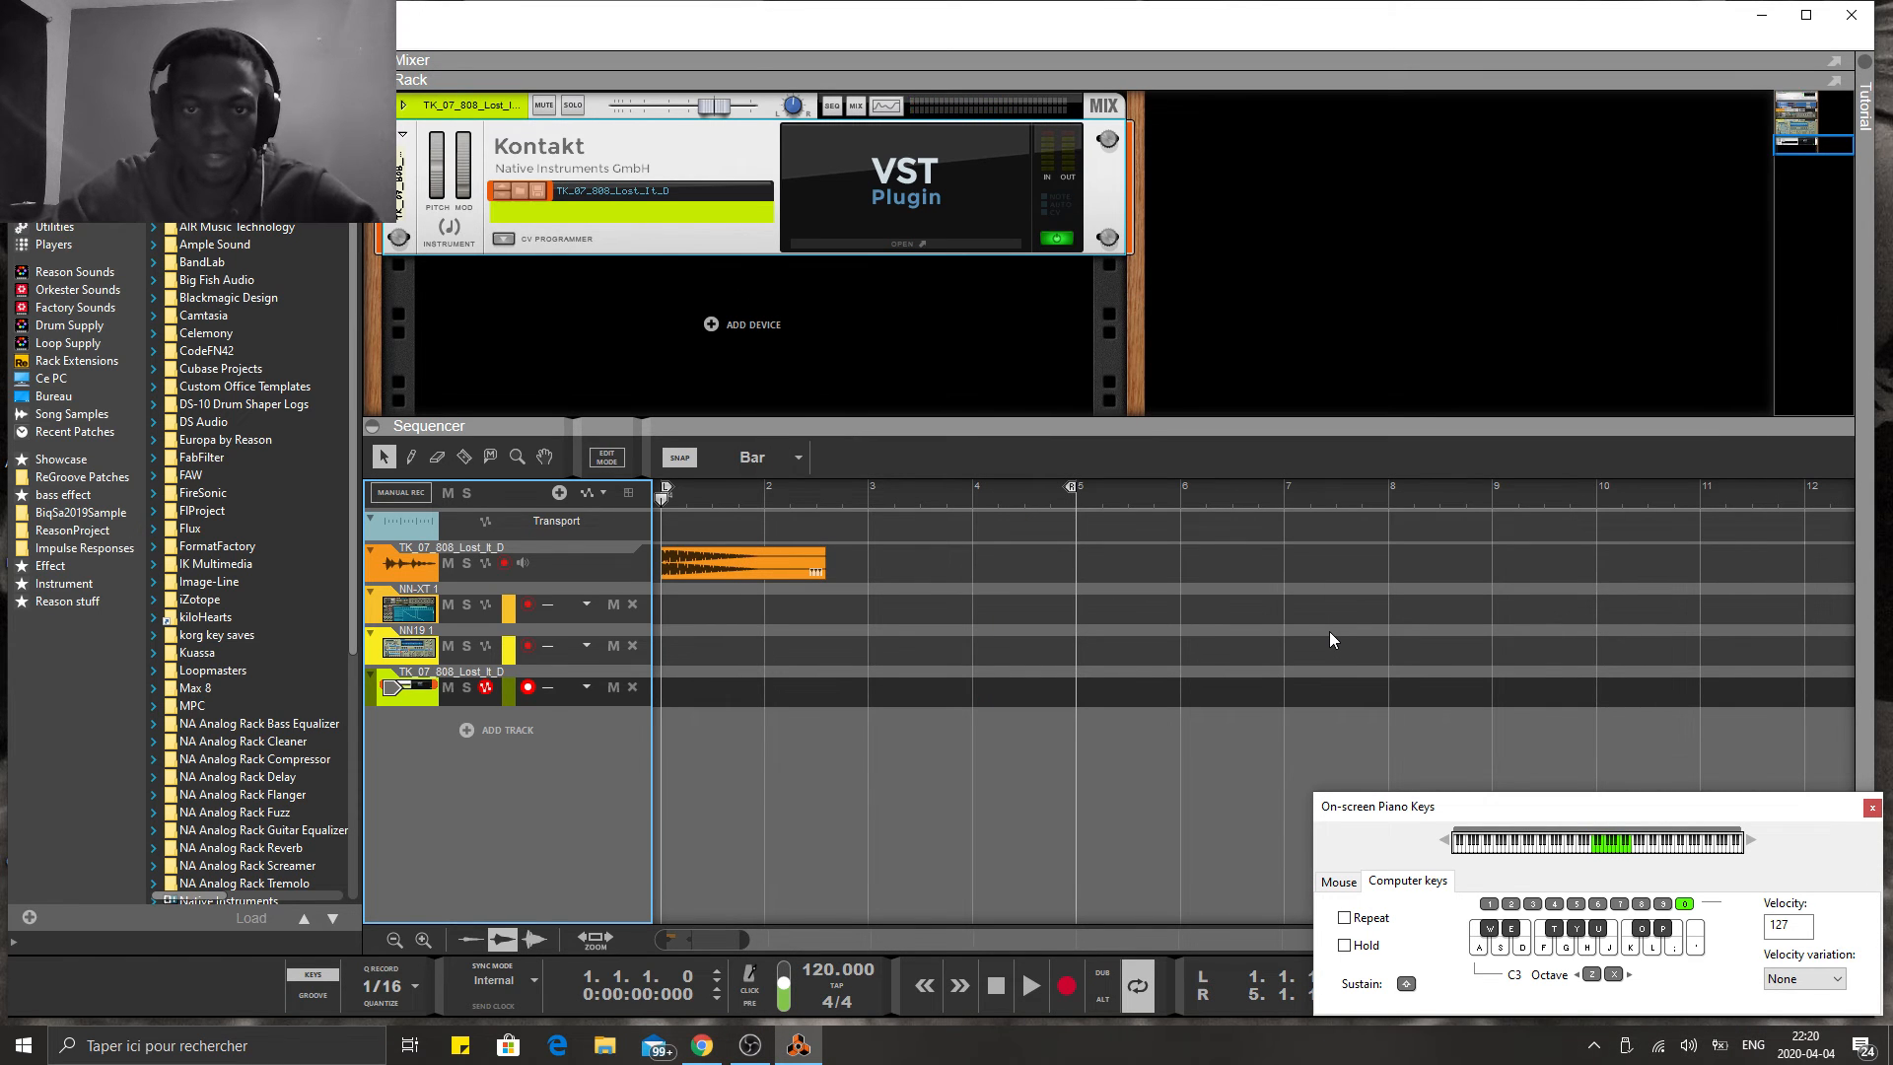
pyautogui.press('a')
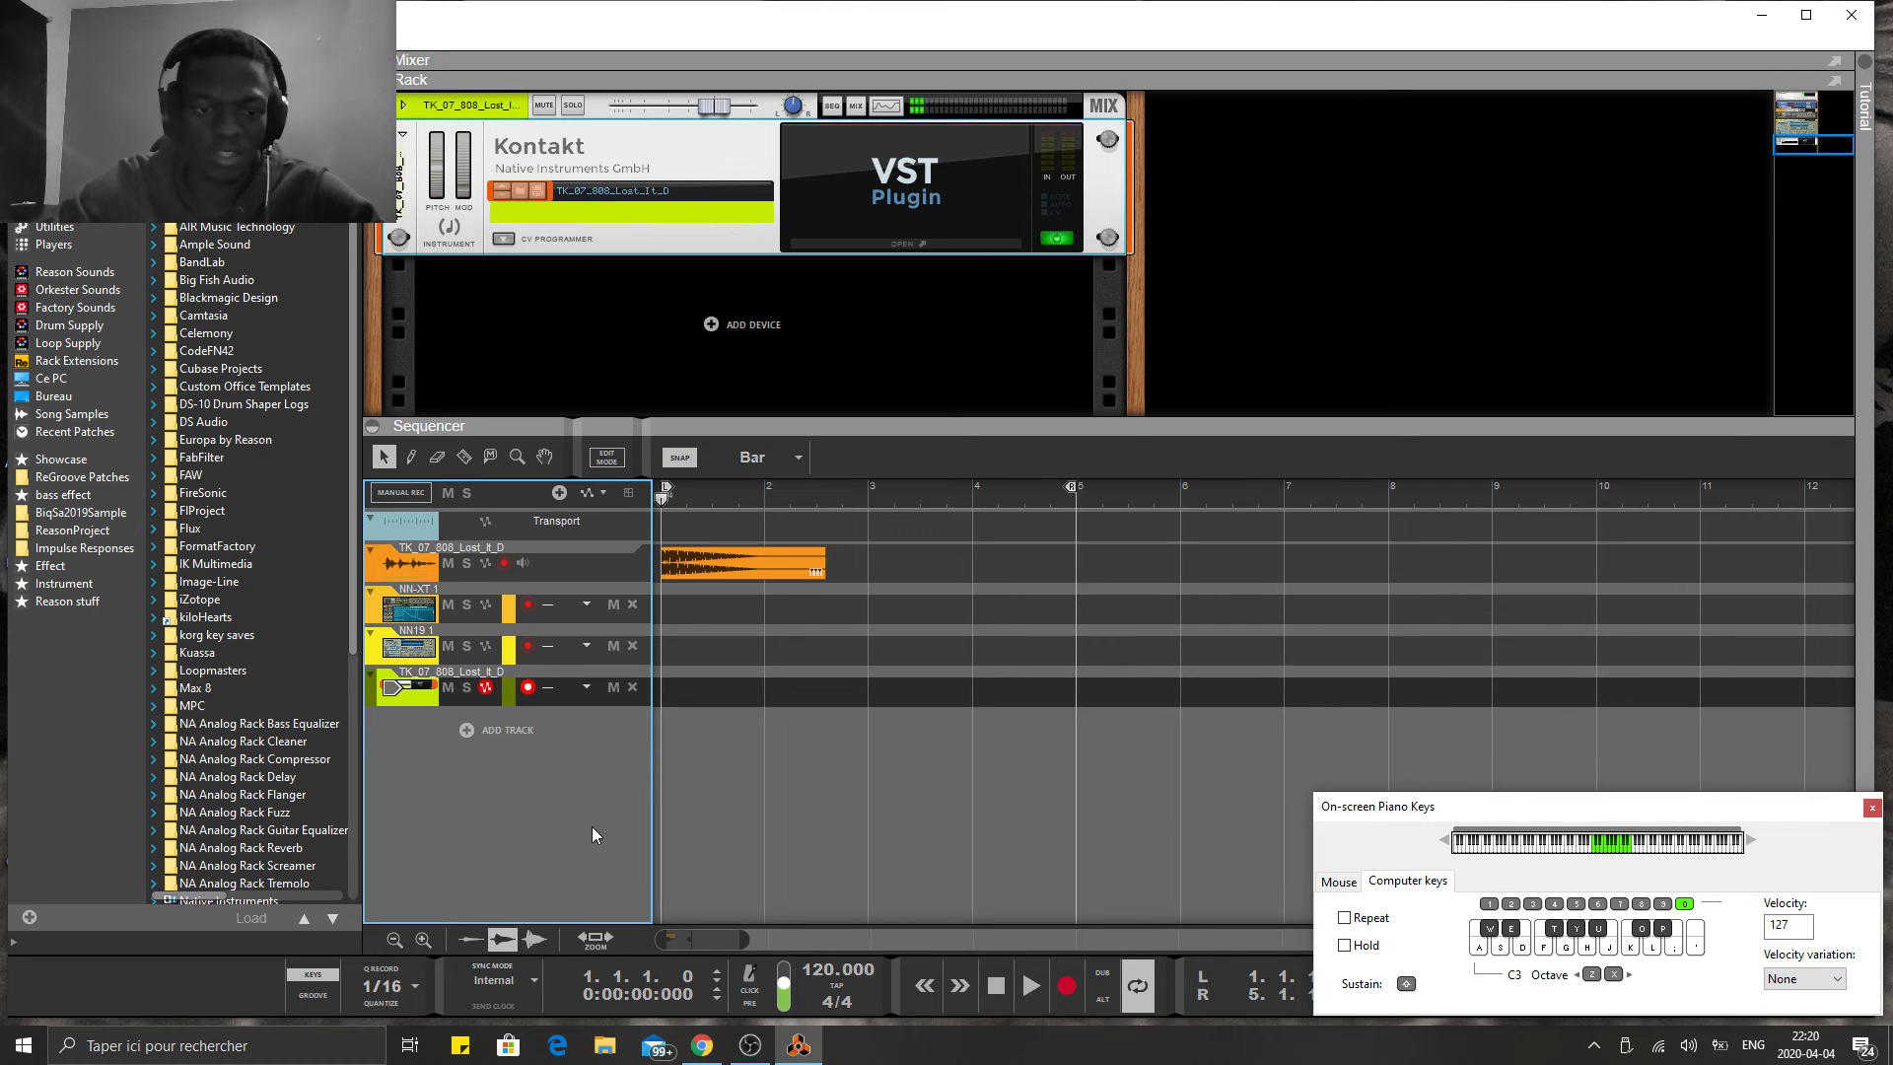
# - Play the lowest computer-key note on the NN19 1 track and on the NN-XT 1 track to compare the samplers
pyautogui.click(402, 648)
pyautogui.press('a')
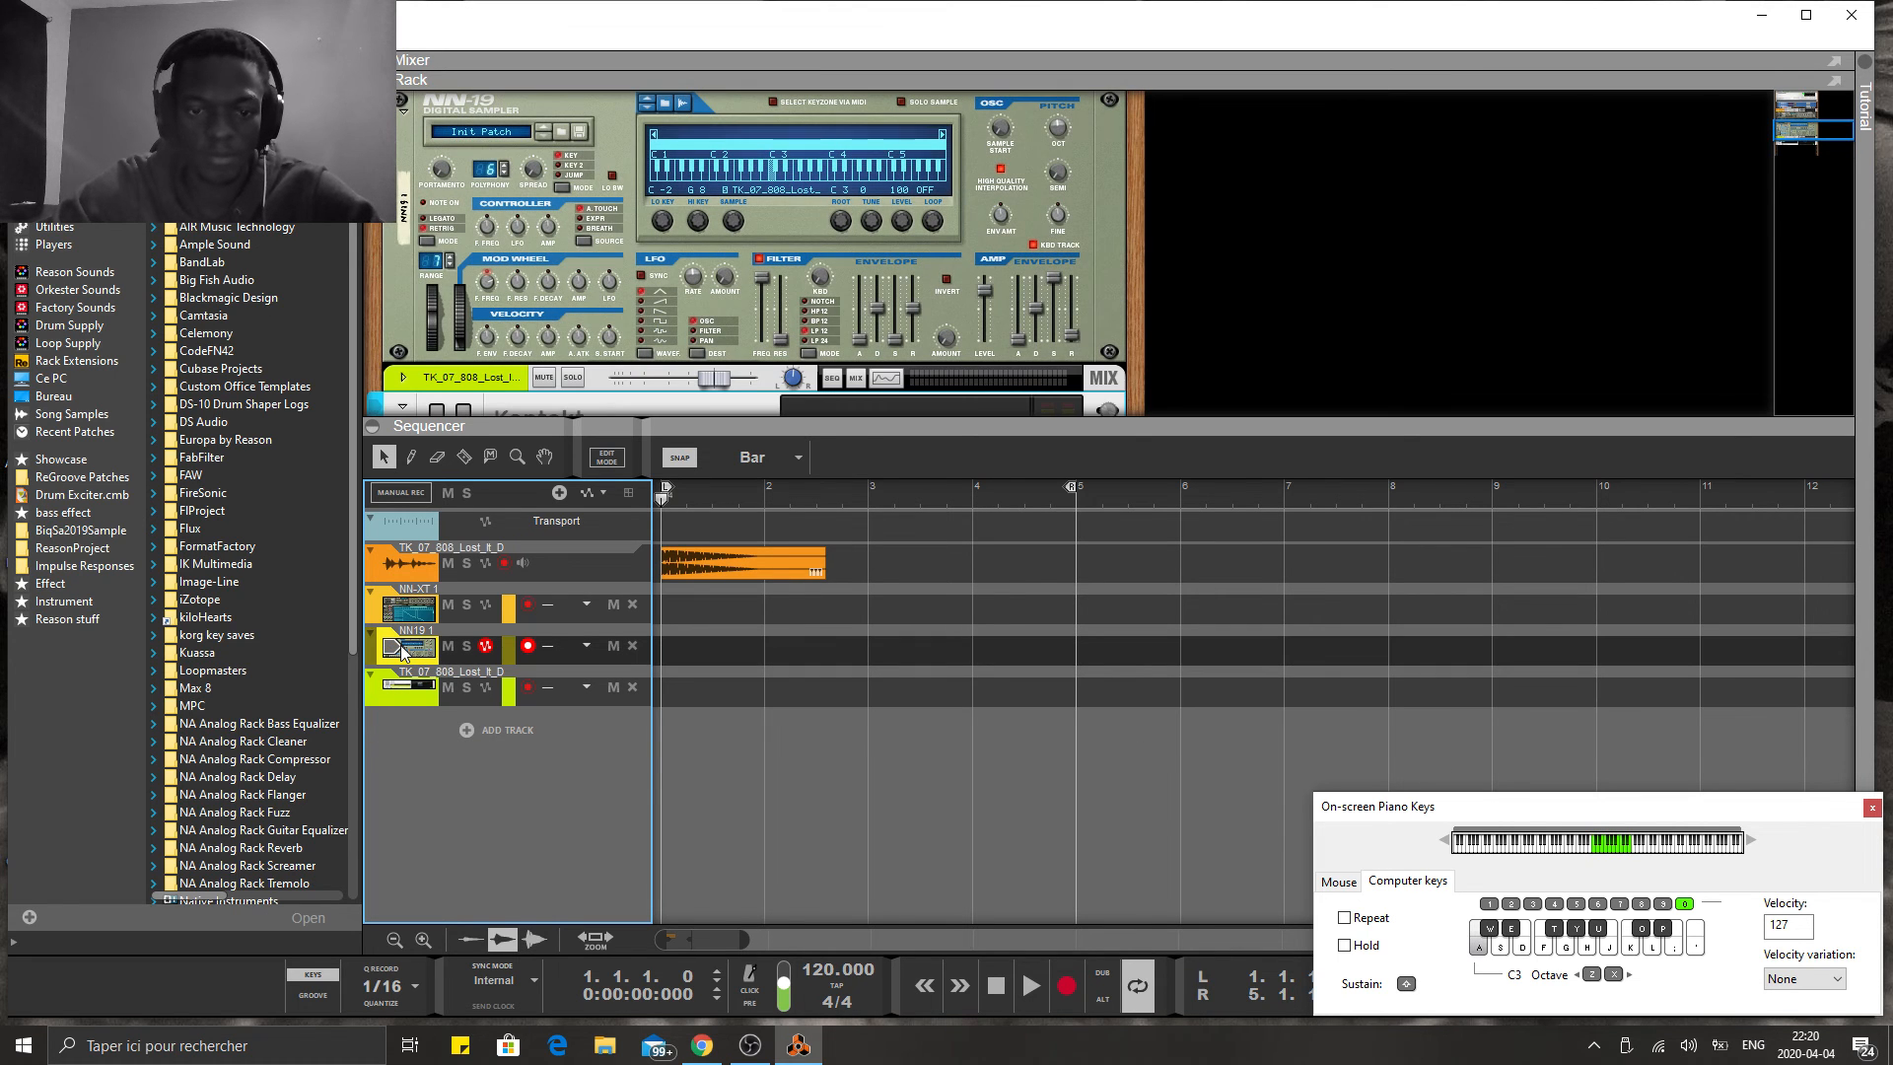
pyautogui.click(408, 613)
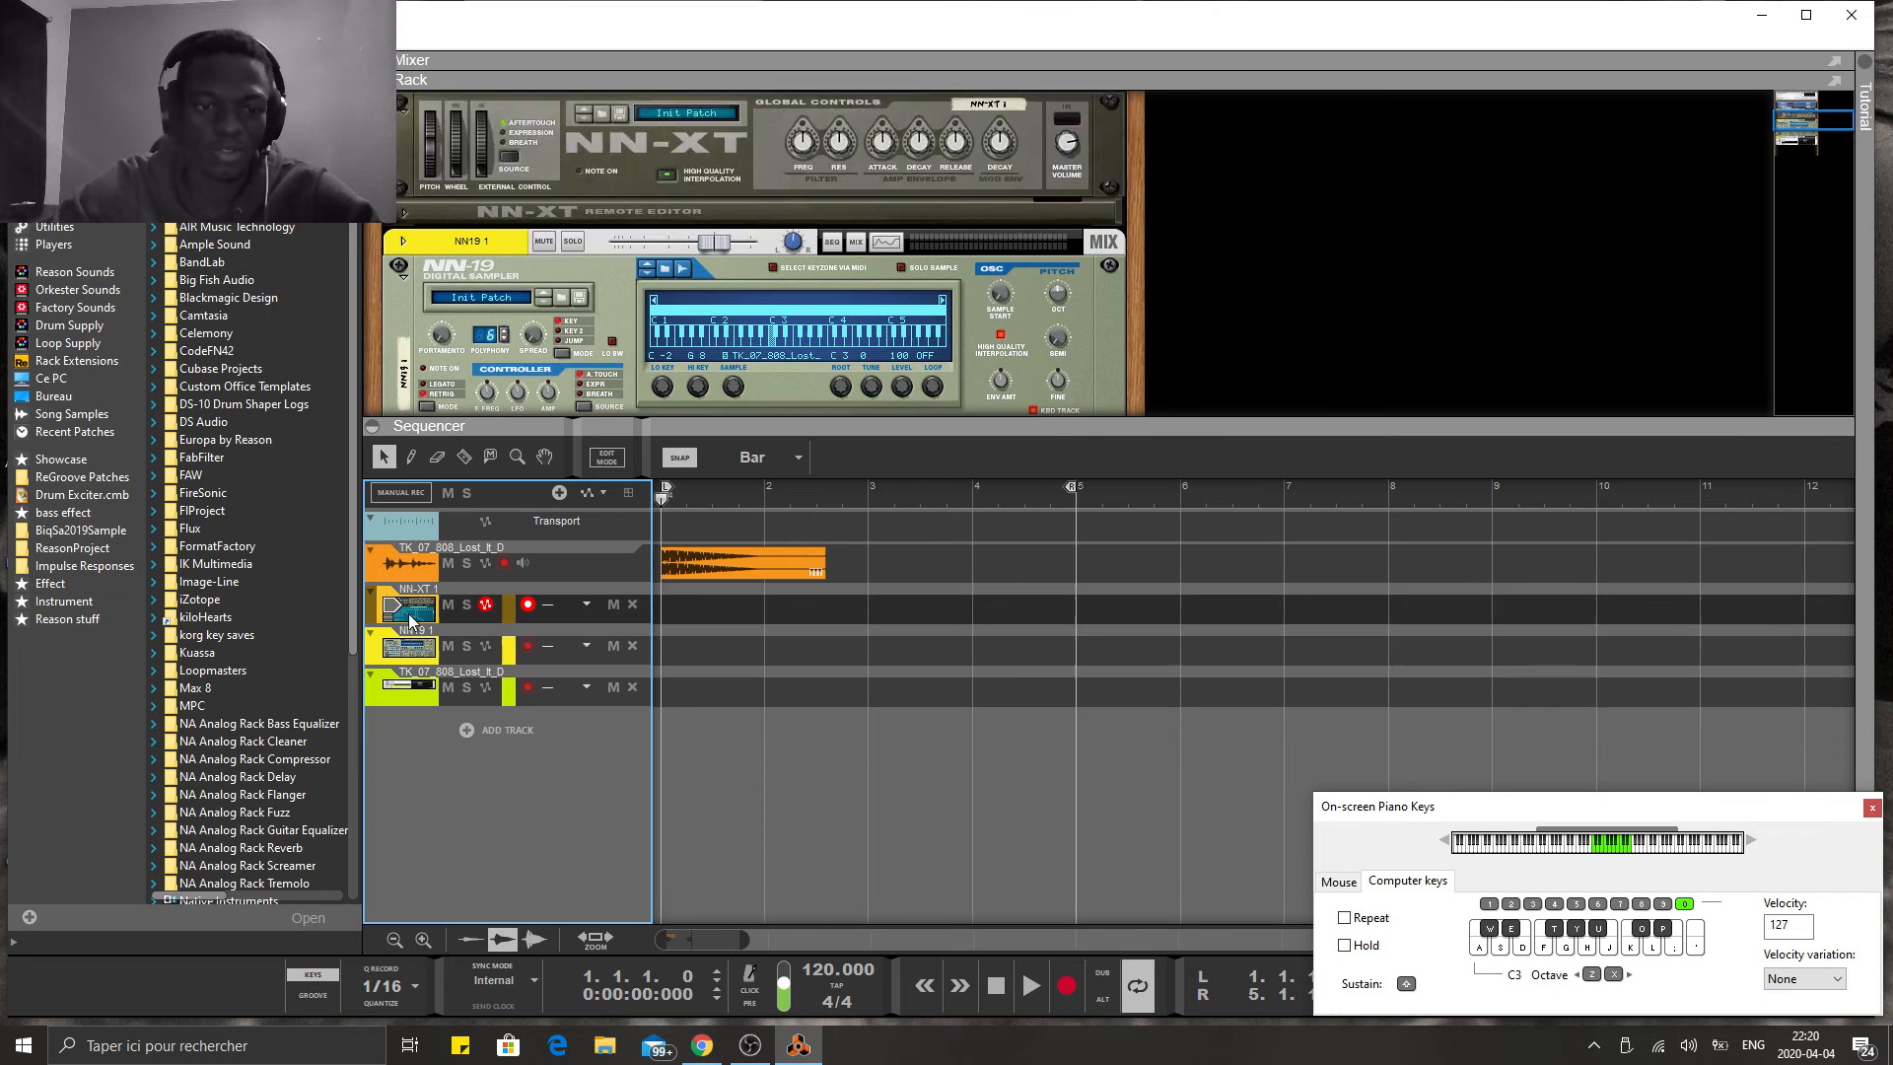
pyautogui.press('a')
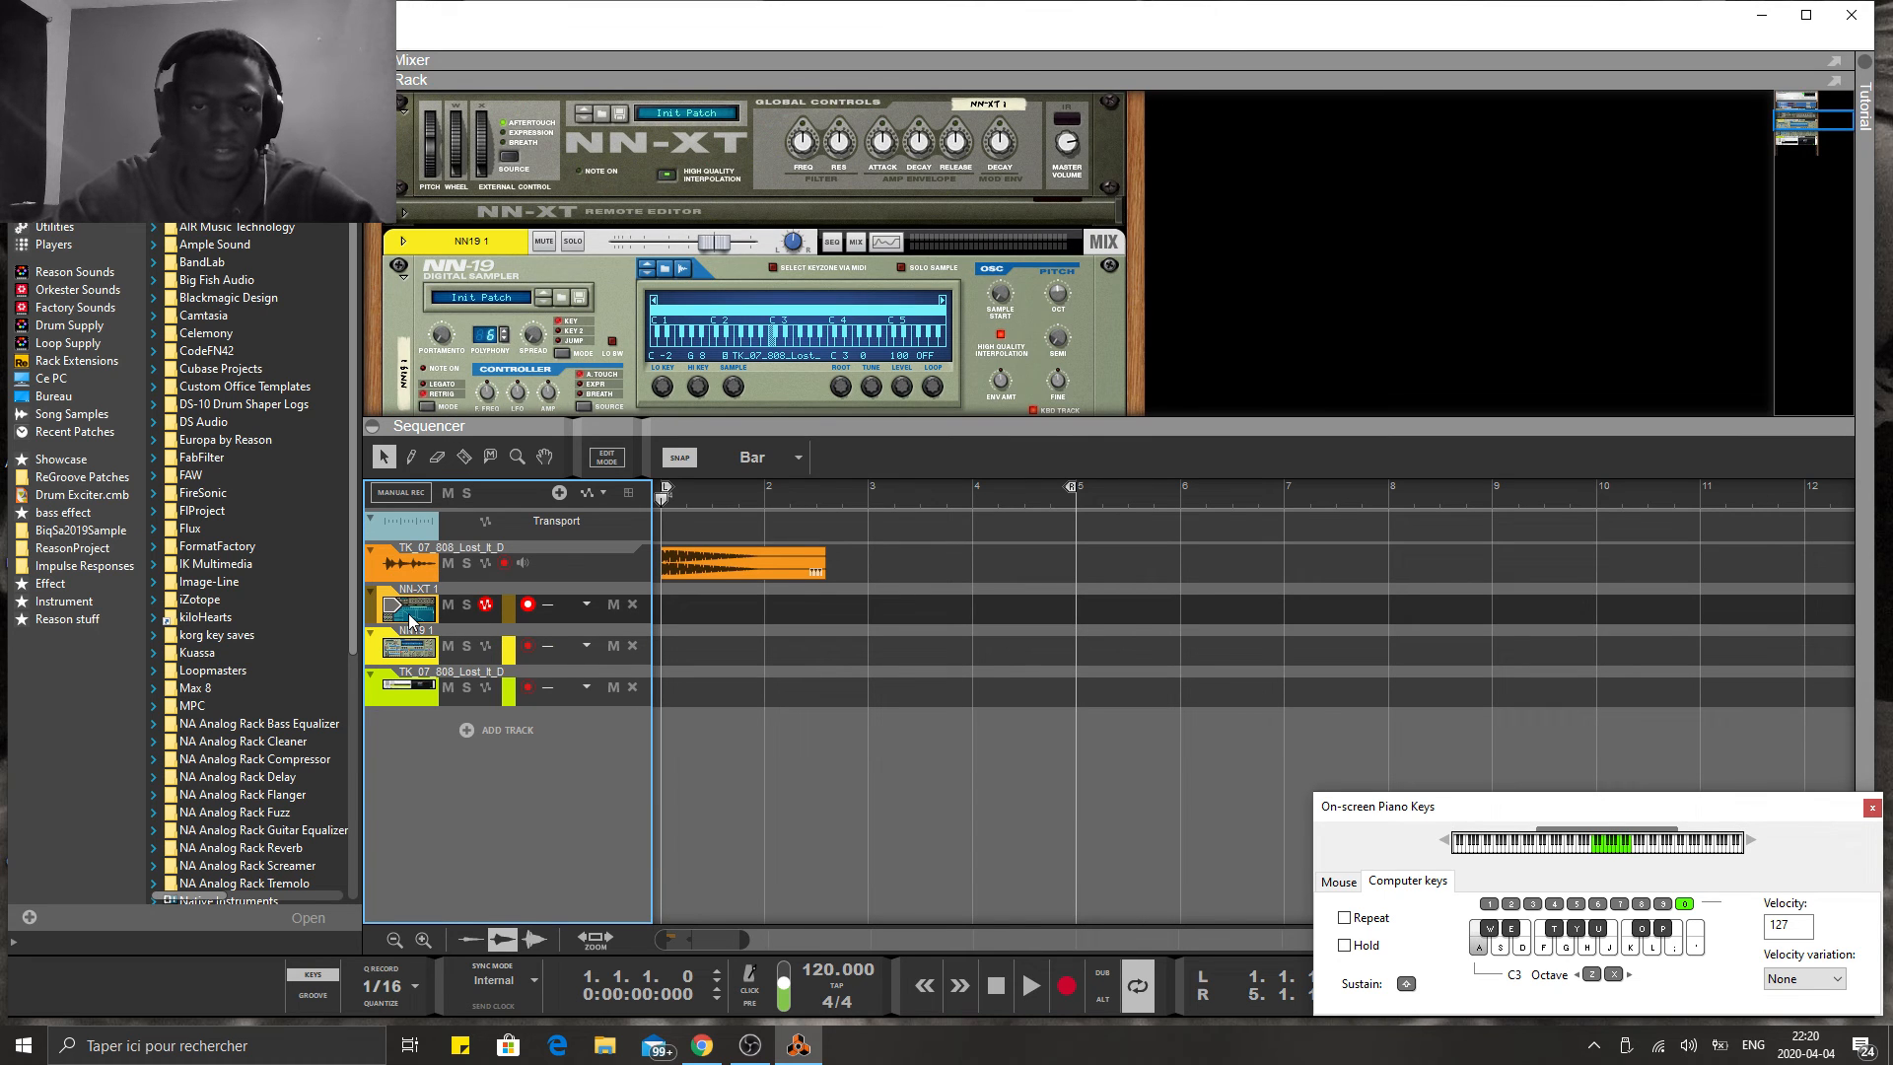
# - Play the original TK_07_808_Lost_It_D audio clip from the start of the song and stop playback
pyautogui.click(784, 660)
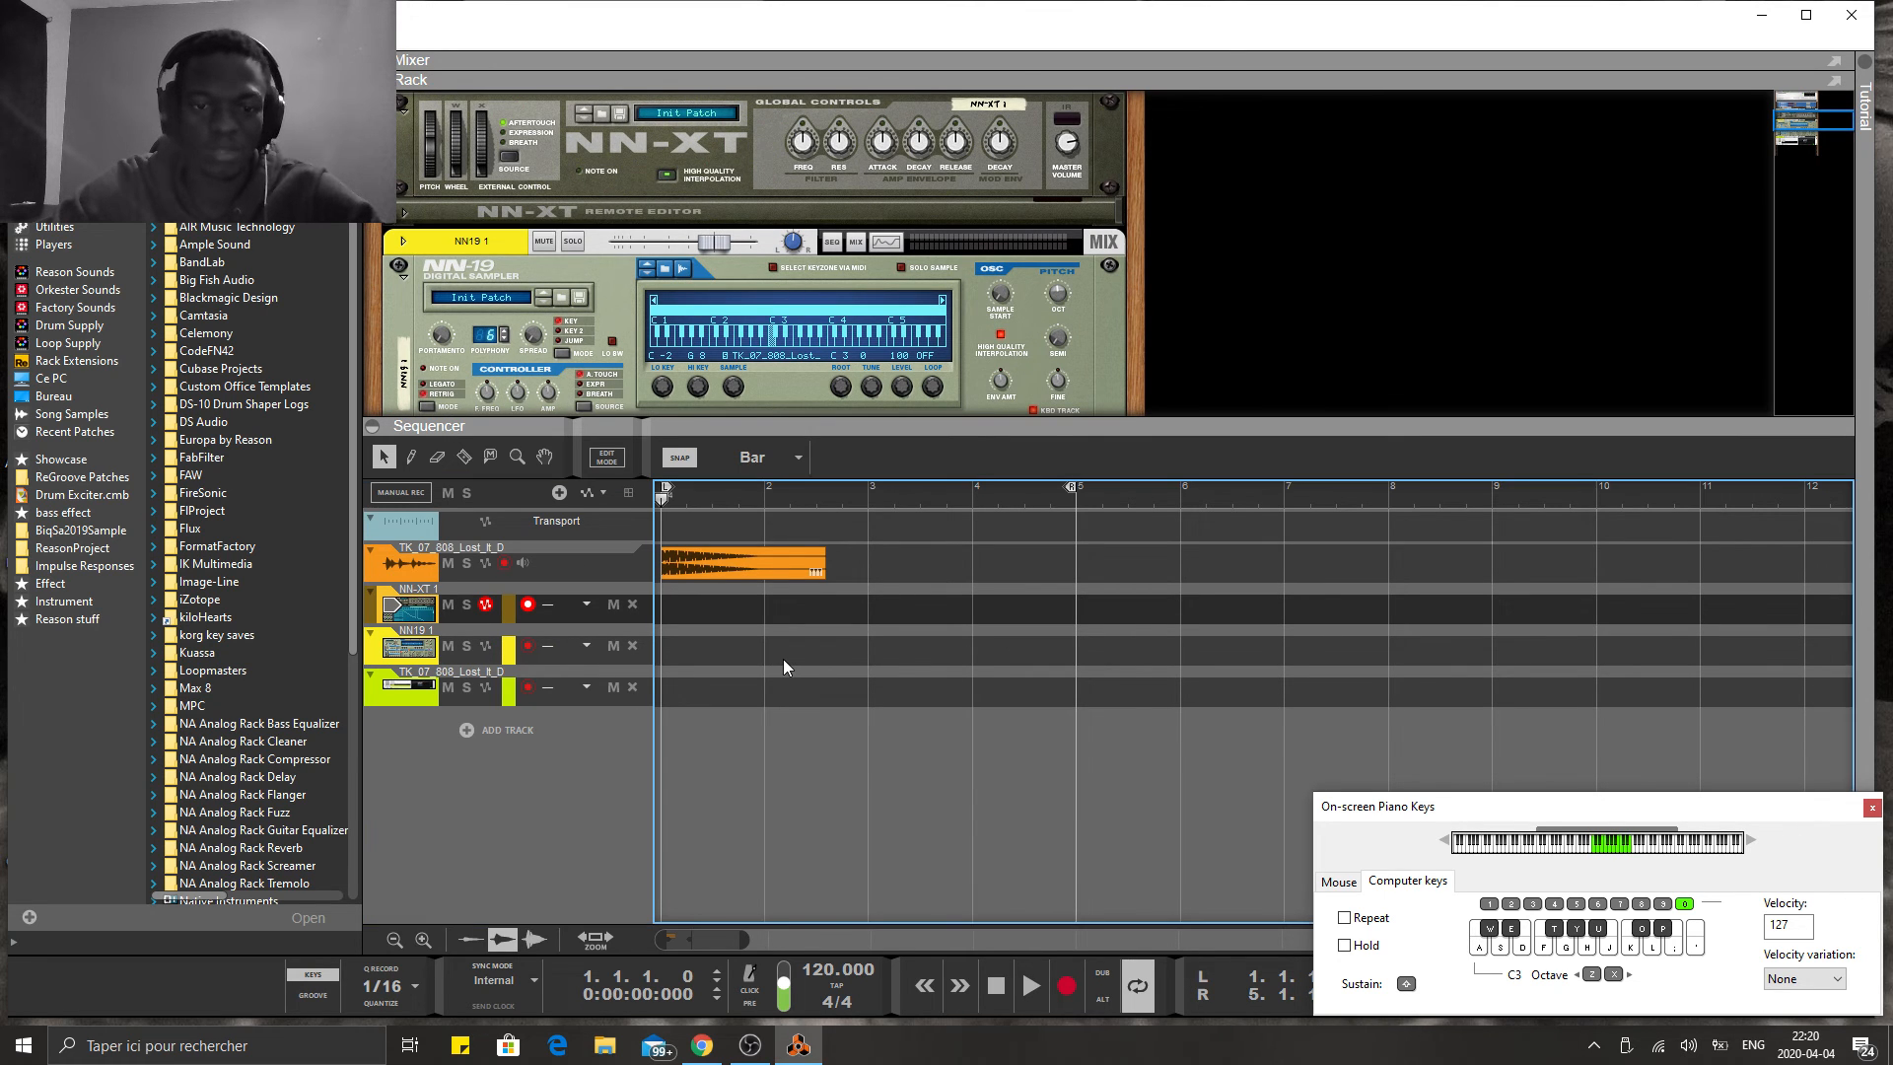
pyautogui.press('space')
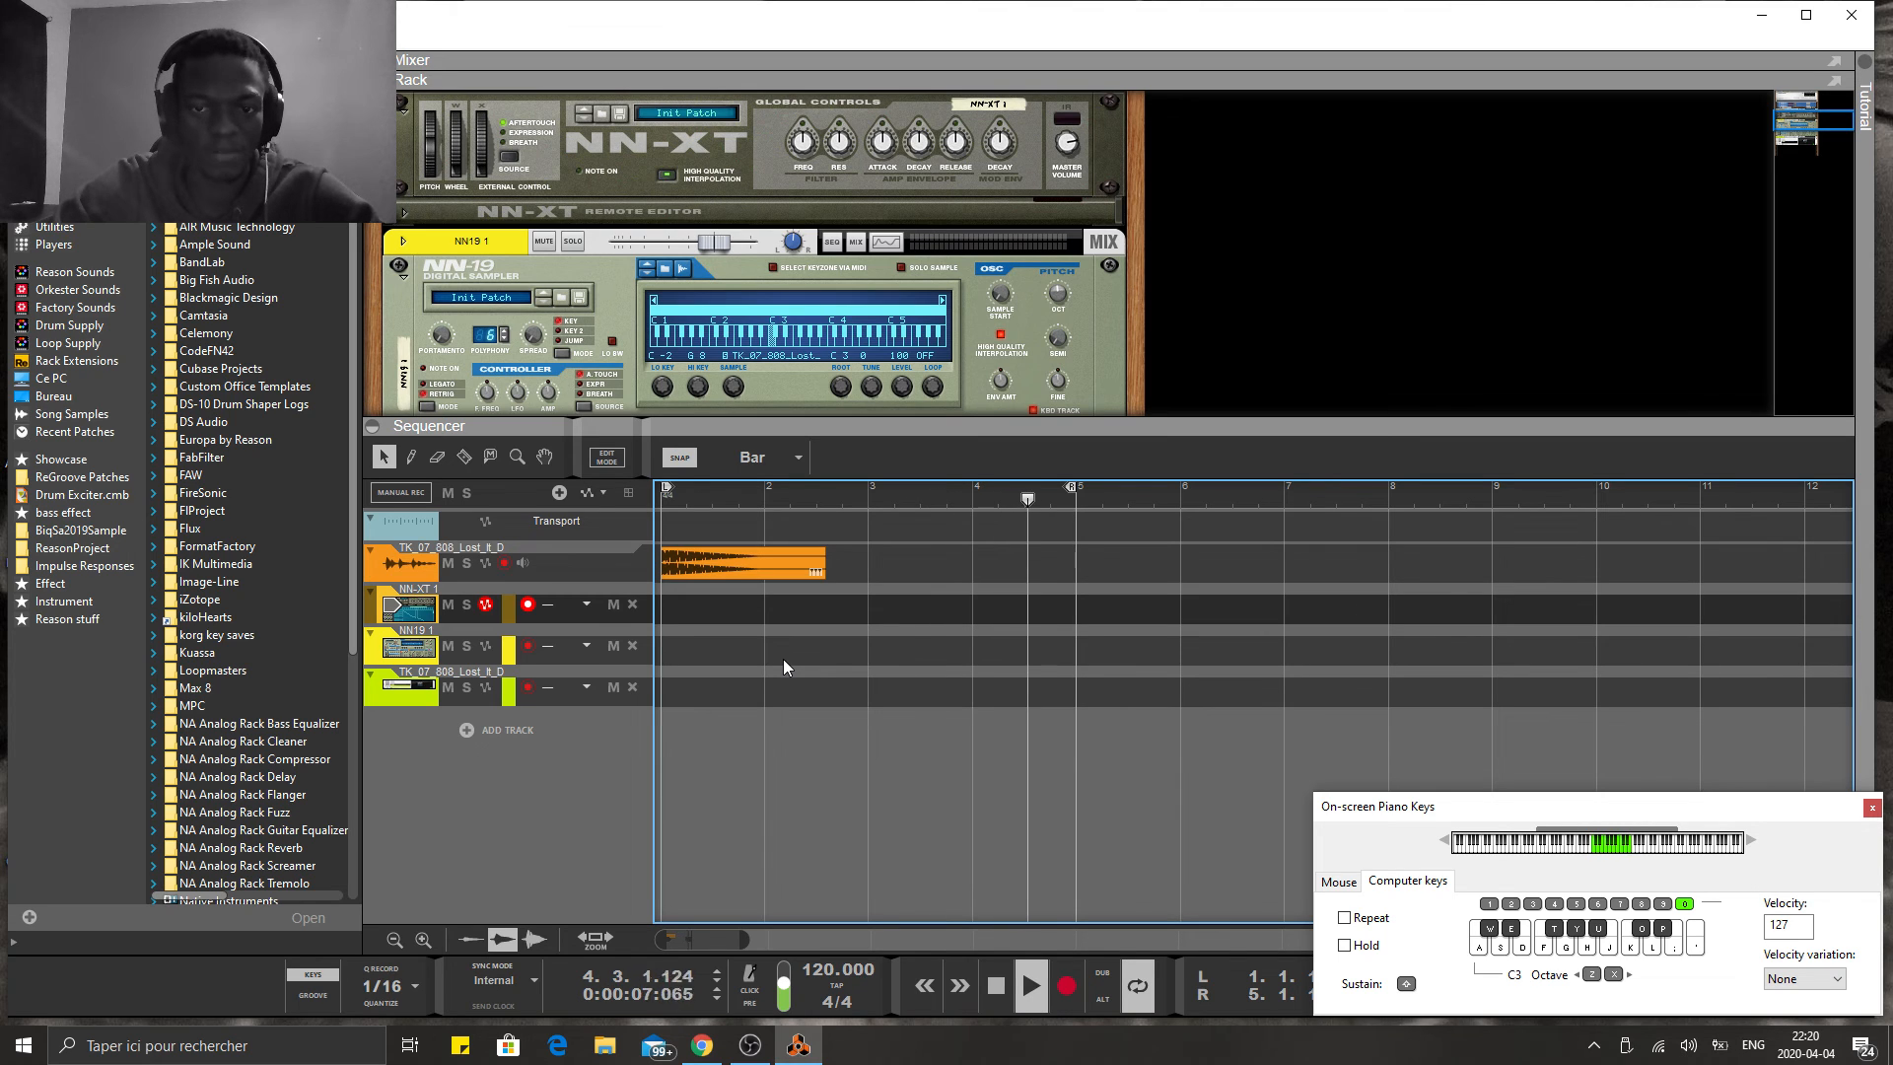
pyautogui.press('space')
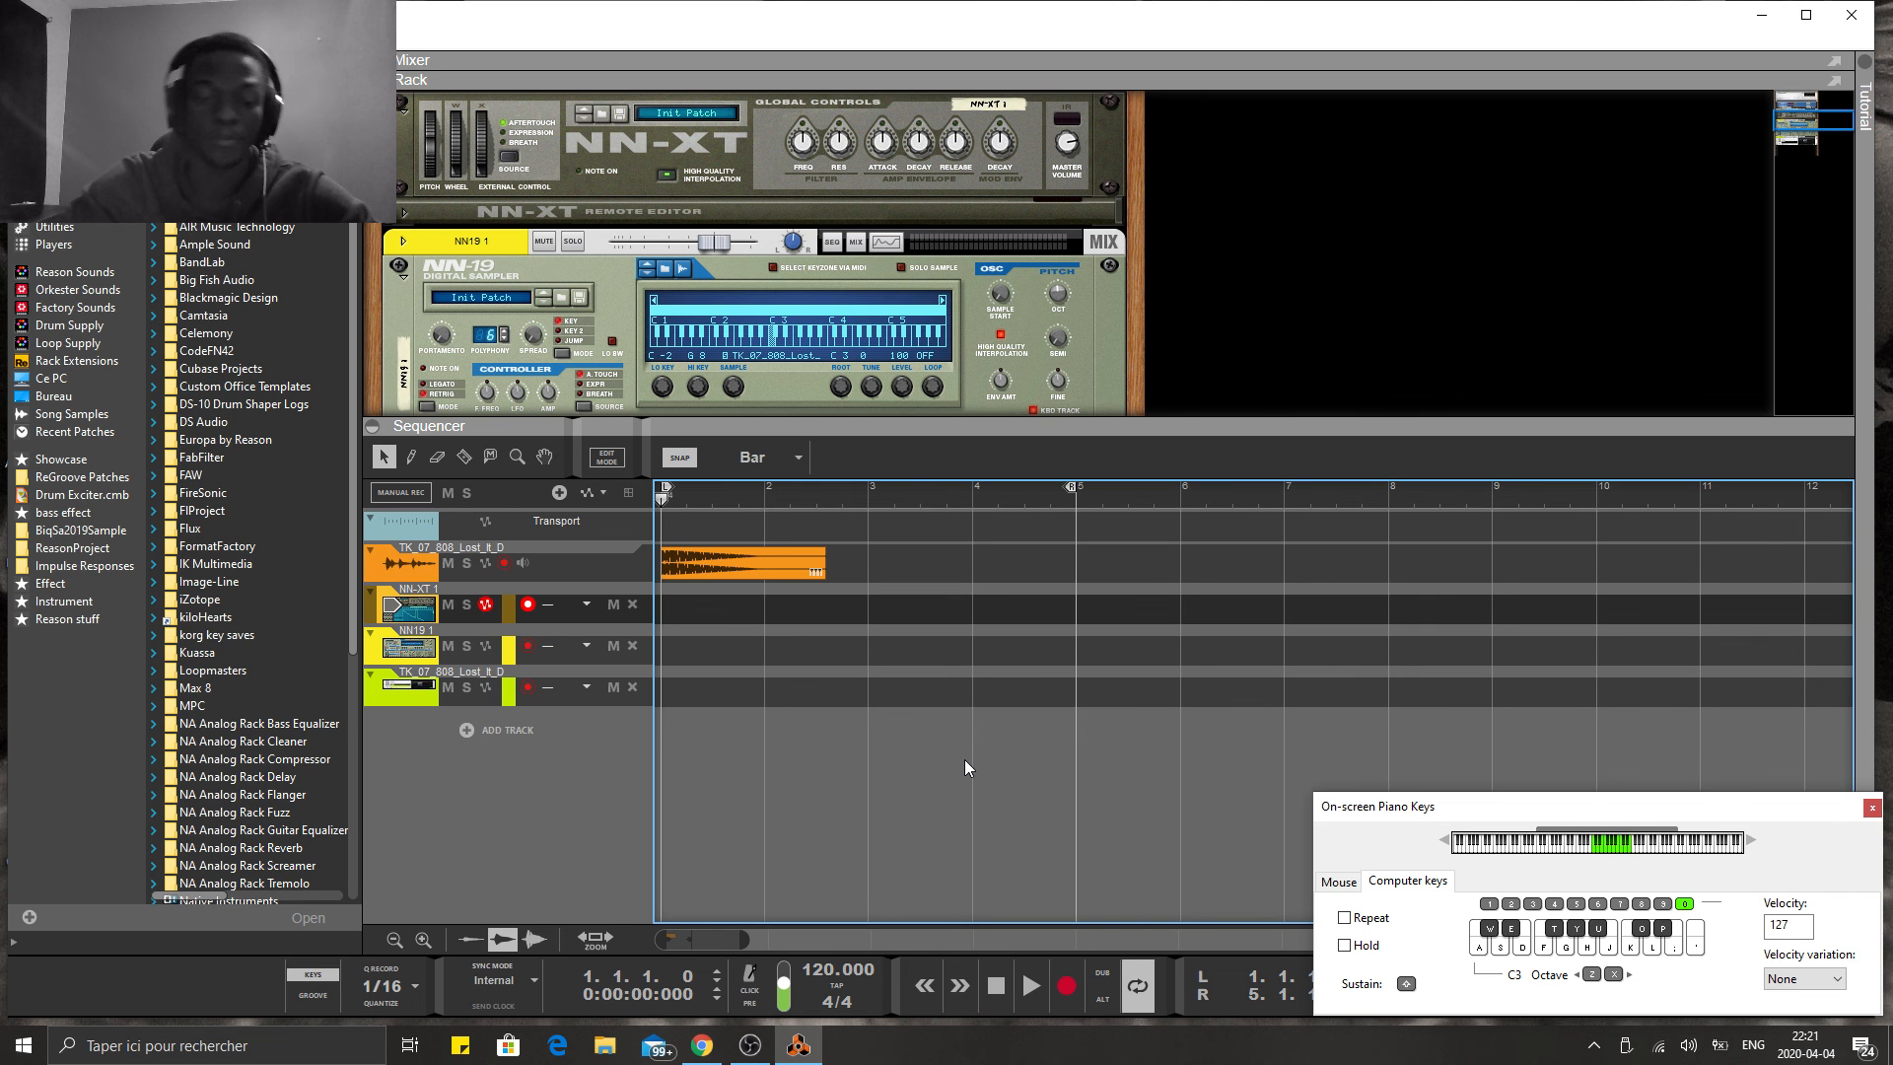
# - Switch to OBS to bring up the running recording
pyautogui.click(750, 1045)
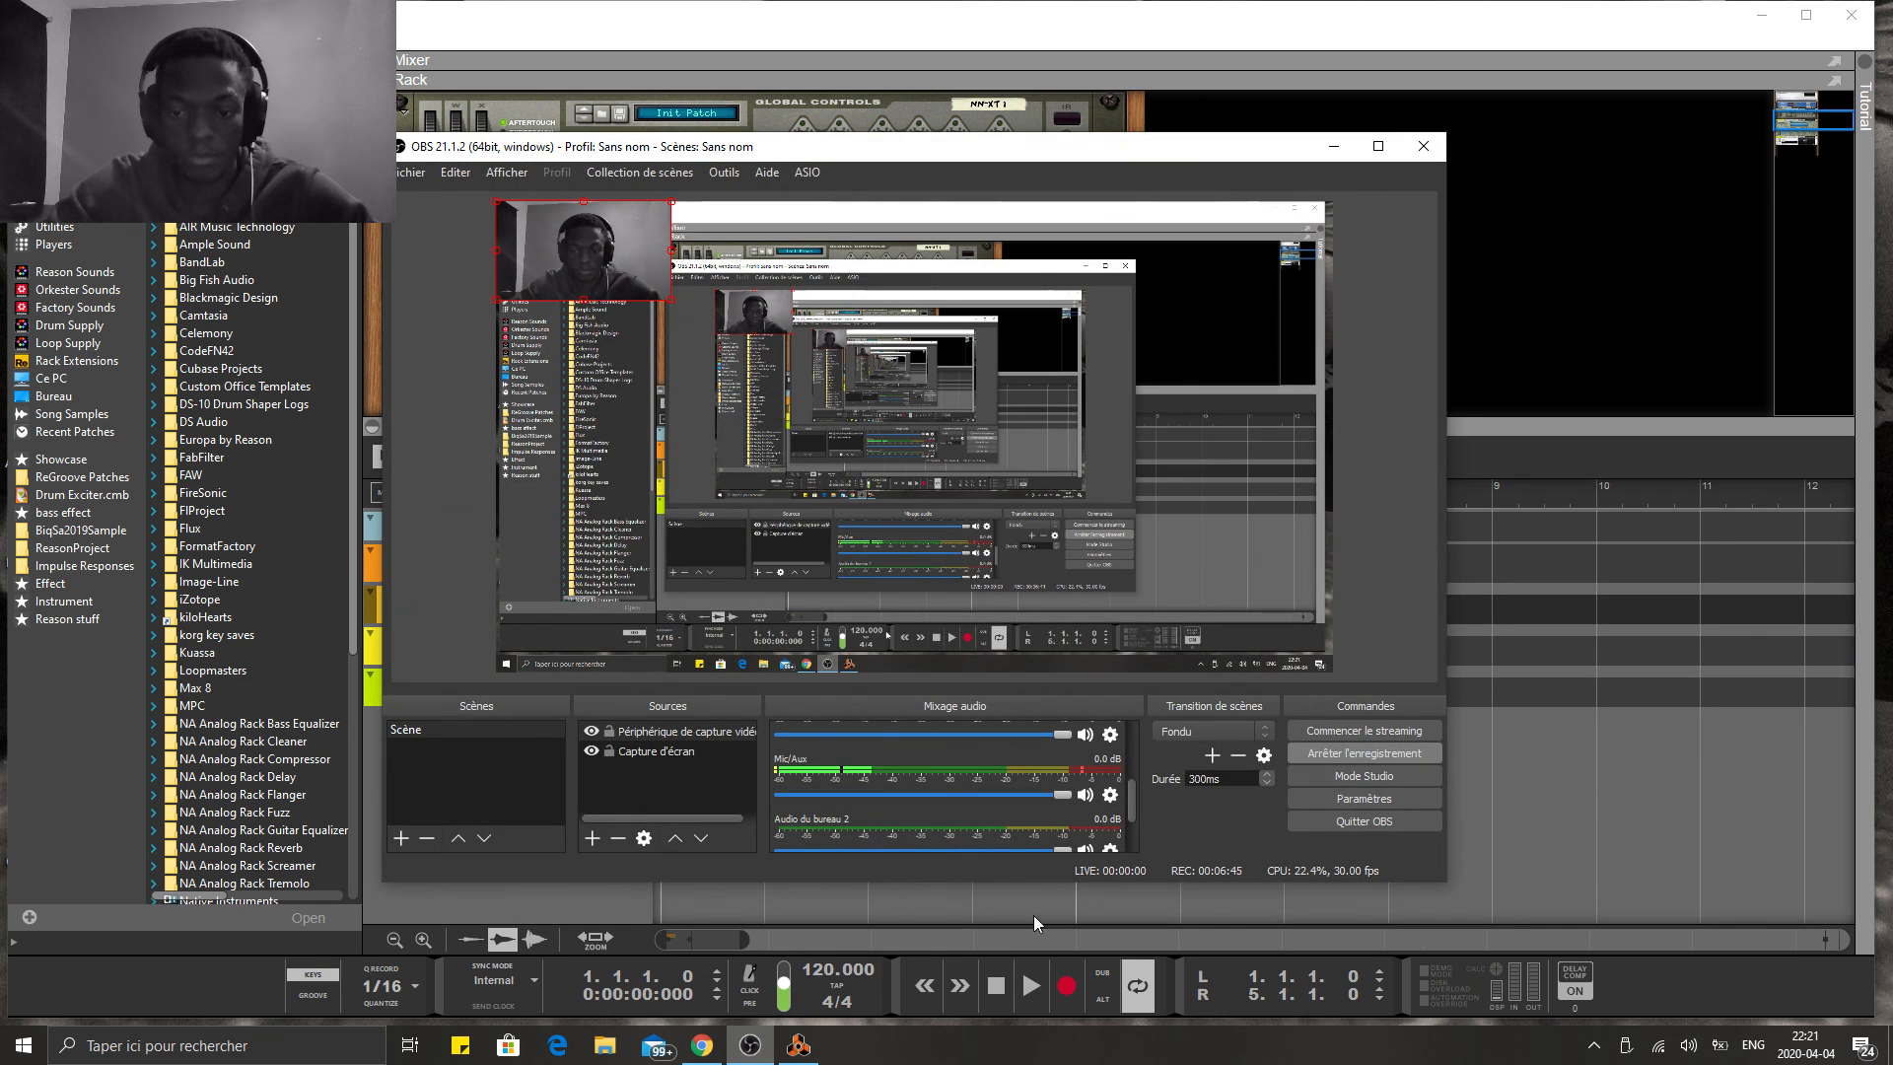